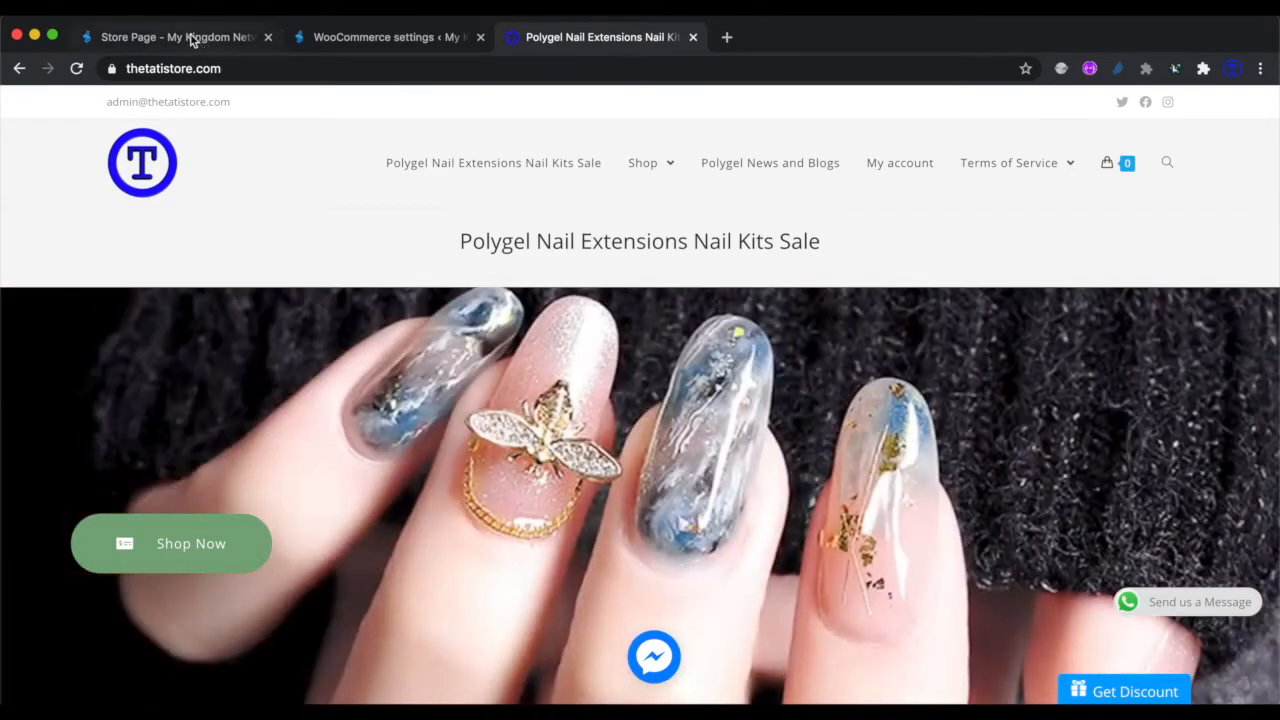
# Review the current Store Page of the My Kingdom Network site from the banner through the guarantee section
pyautogui.click(189, 37)
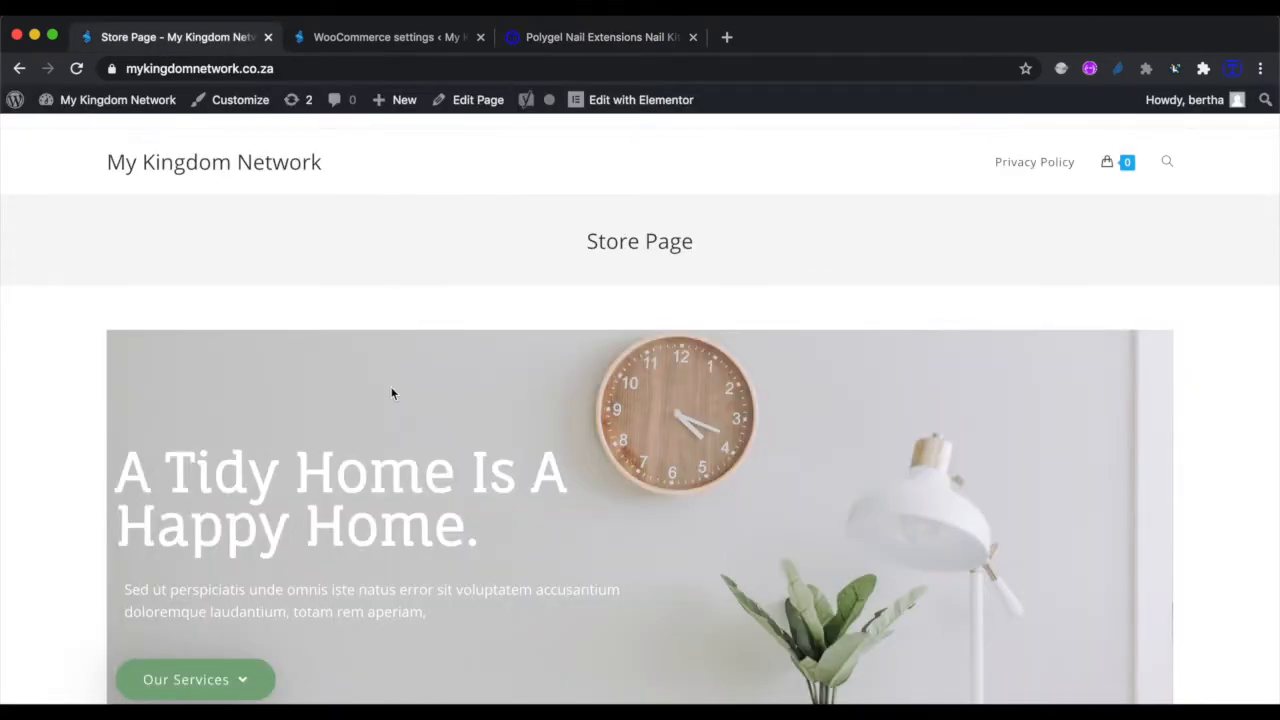
pyautogui.scroll(-10, 391, 391)
pyautogui.scroll(10, 391, 388)
pyautogui.scroll(1, 391, 388)
pyautogui.scroll(-20, 391, 393)
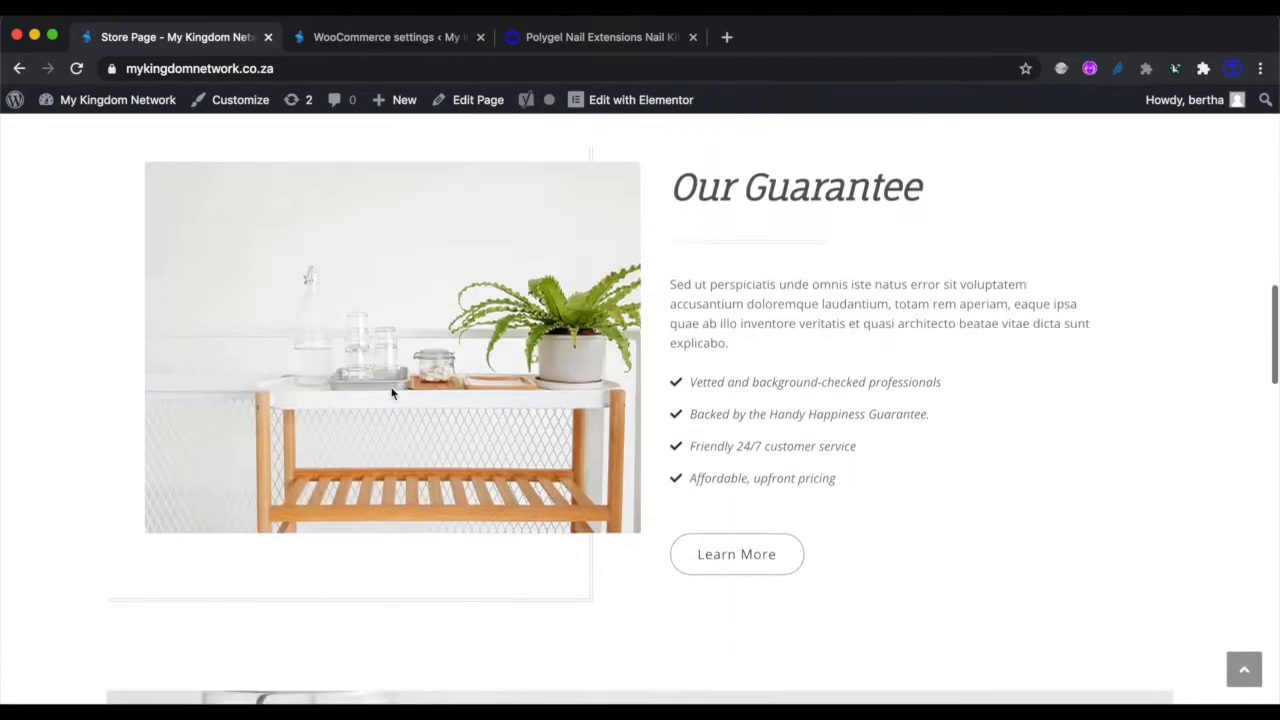
pyautogui.scroll(20, 391, 390)
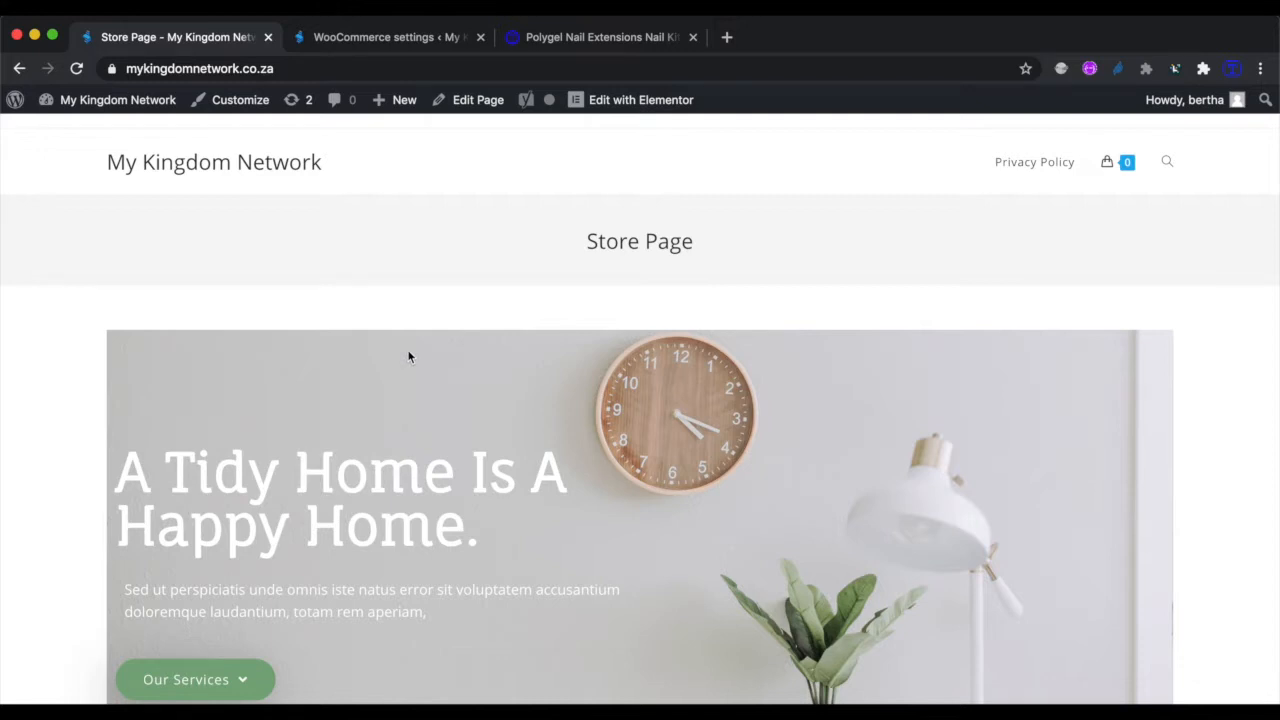
# Start the WooCommerce setup wizard from the store's WooCommerce settings and accept the new setup experience
pyautogui.click(392, 40)
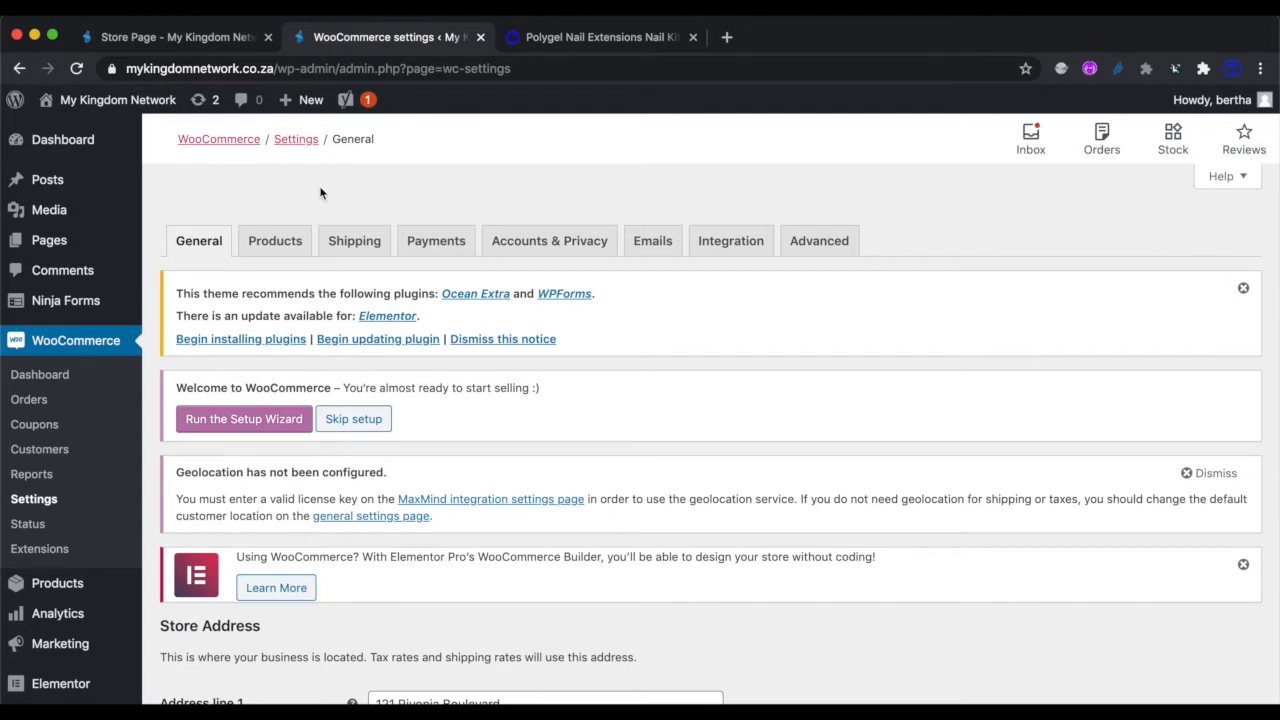
pyautogui.scroll(-5, 495, 505)
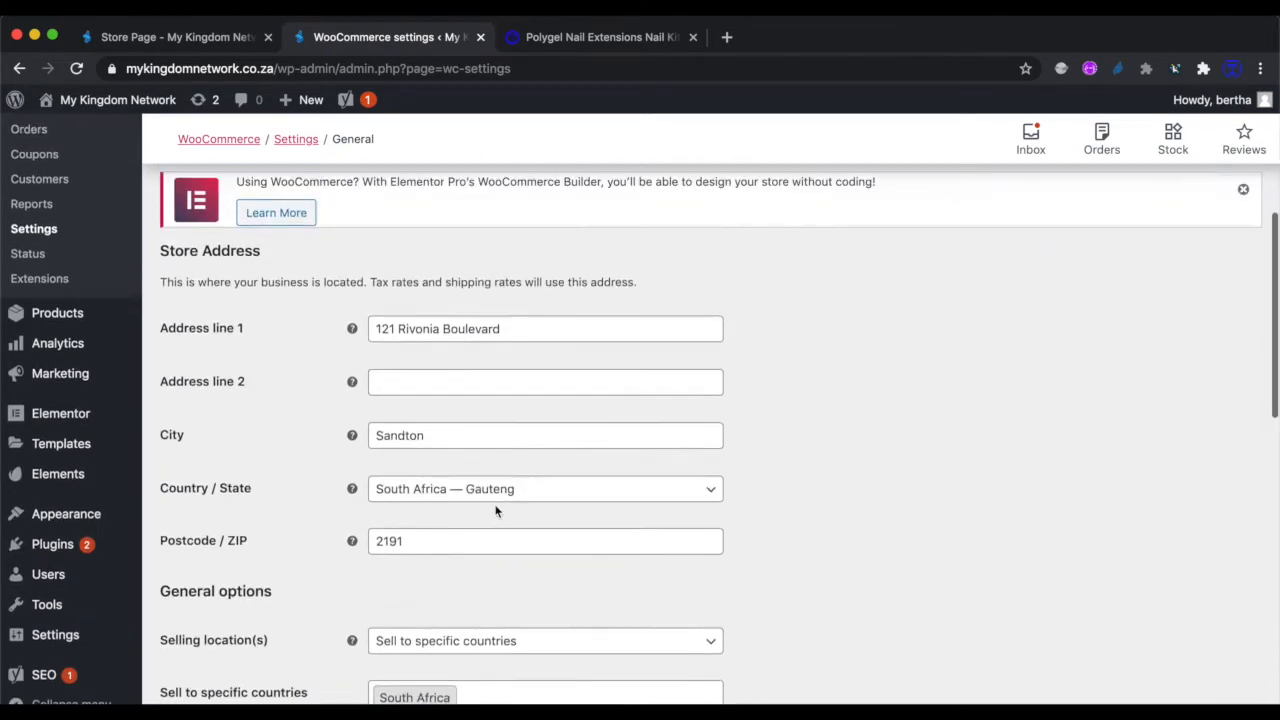
pyautogui.scroll(5, 495, 510)
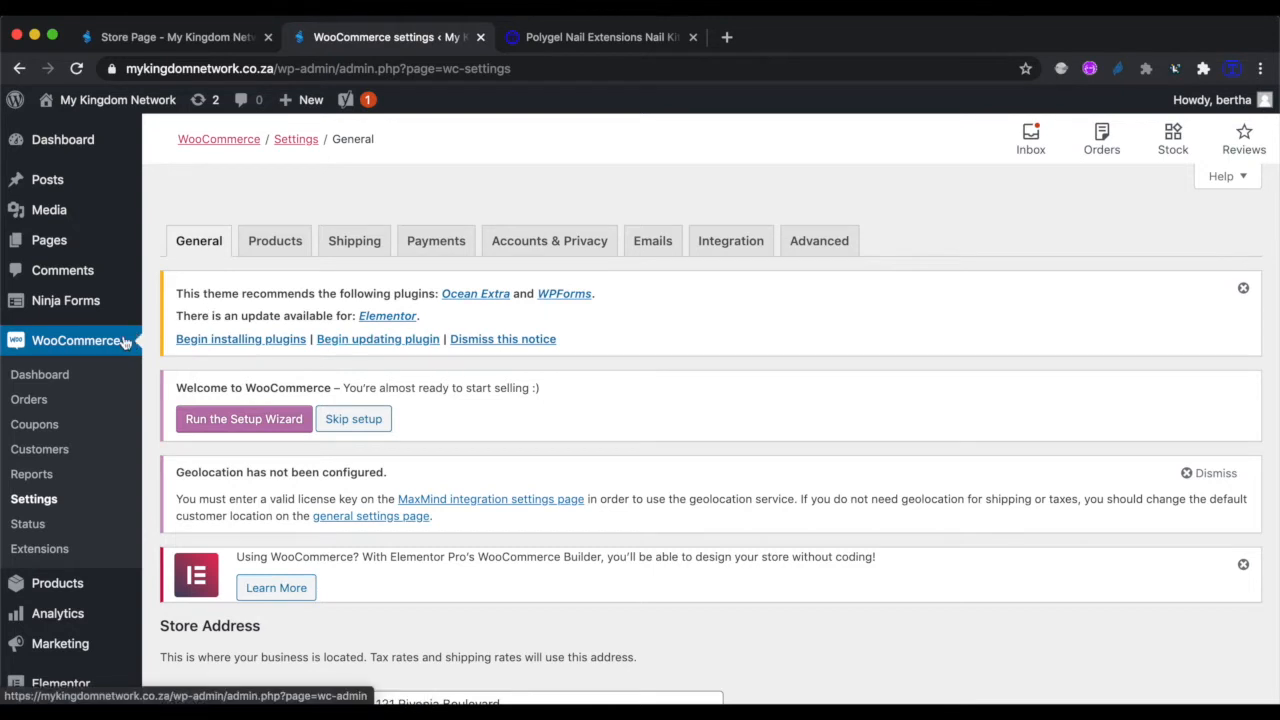
pyautogui.click(235, 425)
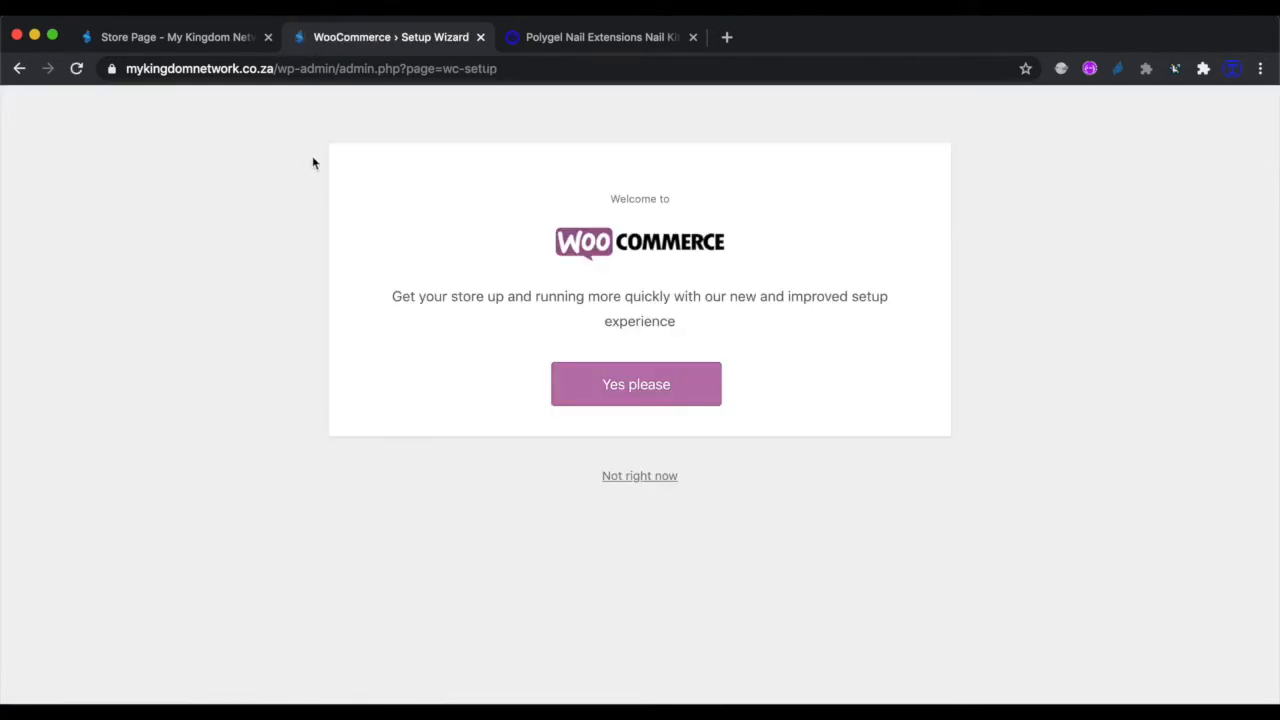
pyautogui.click(645, 388)
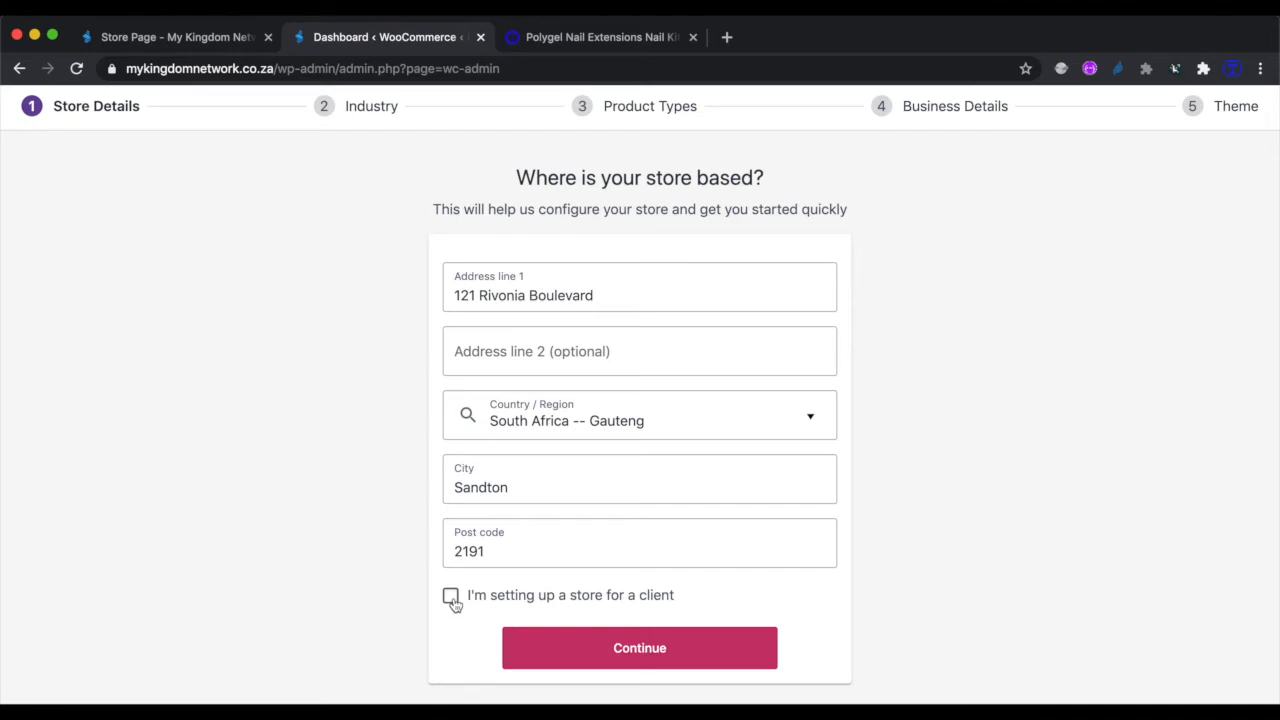
# Accept the prefilled store details and opt in to WooCommerce usage tracking
pyautogui.click(630, 650)
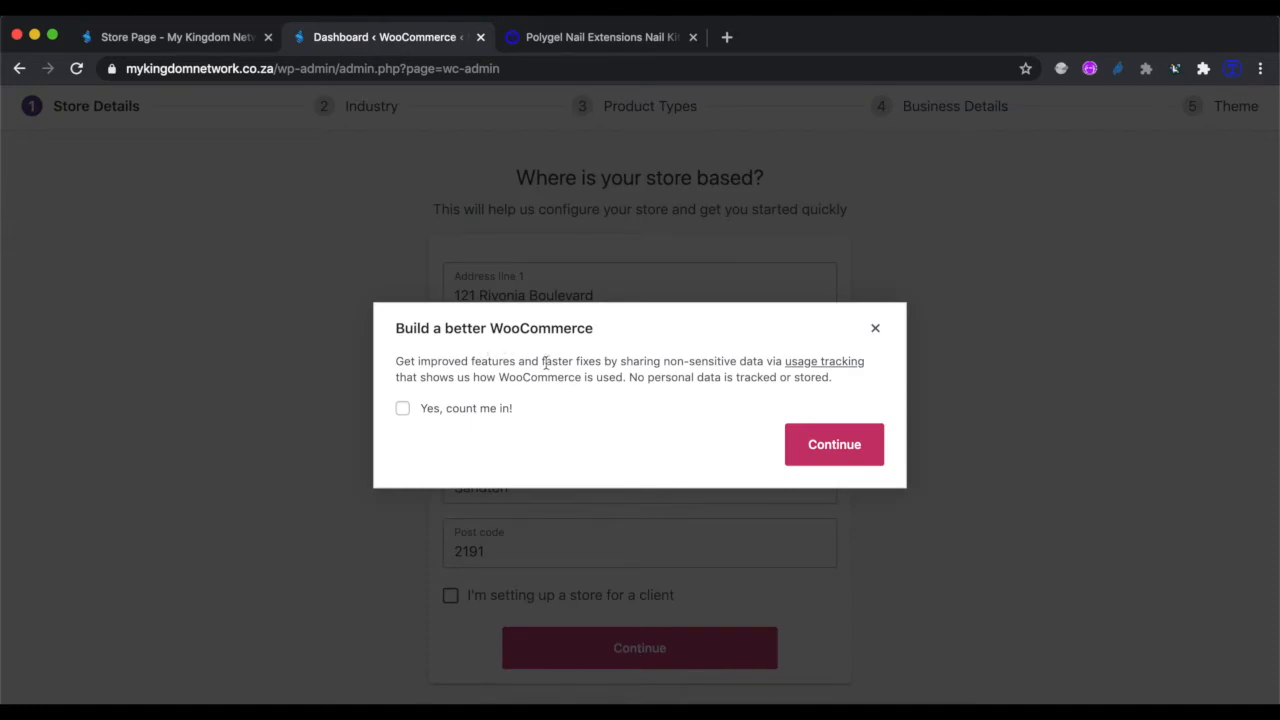
pyautogui.click(403, 410)
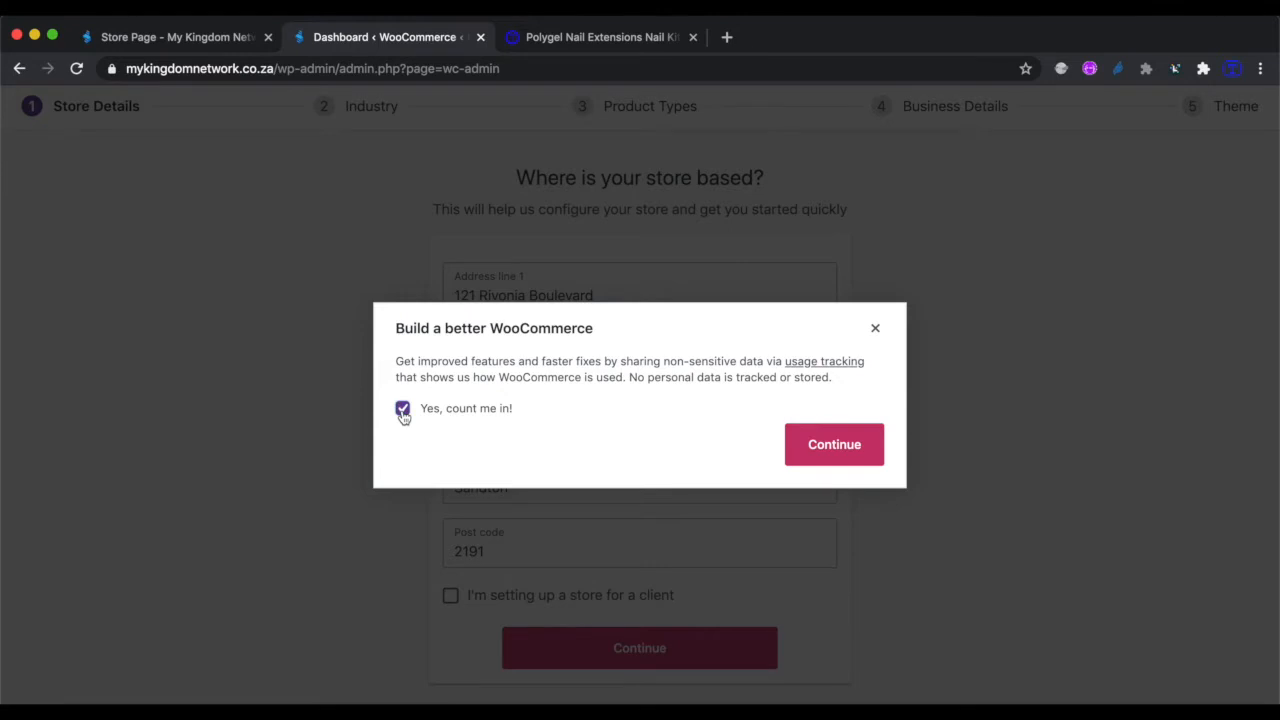
pyautogui.click(834, 446)
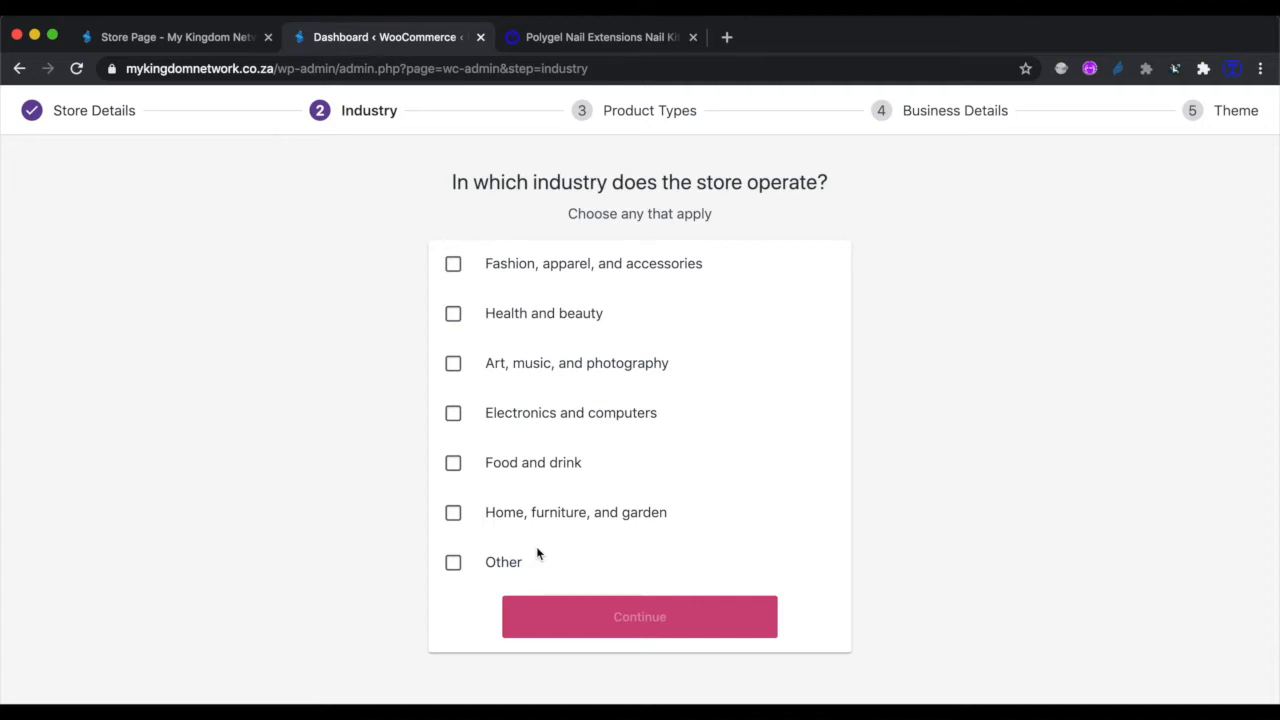
# Set the store's industry to Health and beauty, checking it against the Polygel nail kits site, and submit it
pyautogui.click(453, 315)
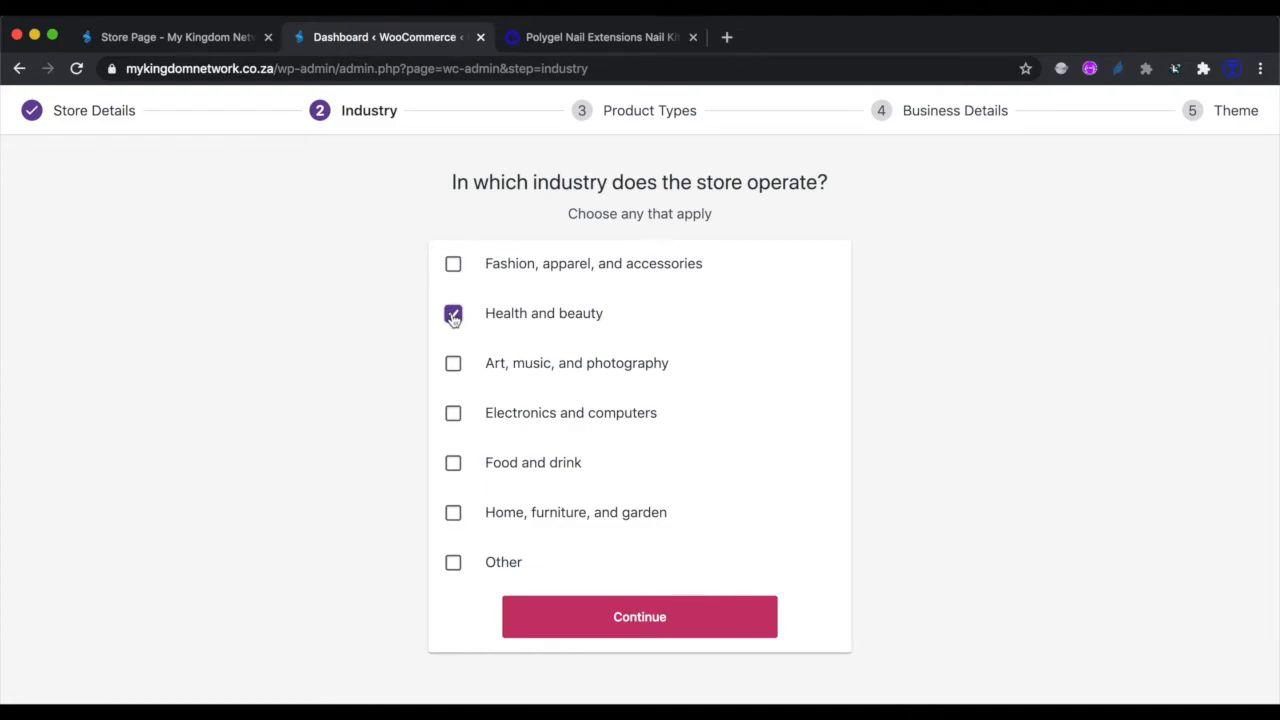
pyautogui.click(607, 42)
pyautogui.scroll(-10, 568, 410)
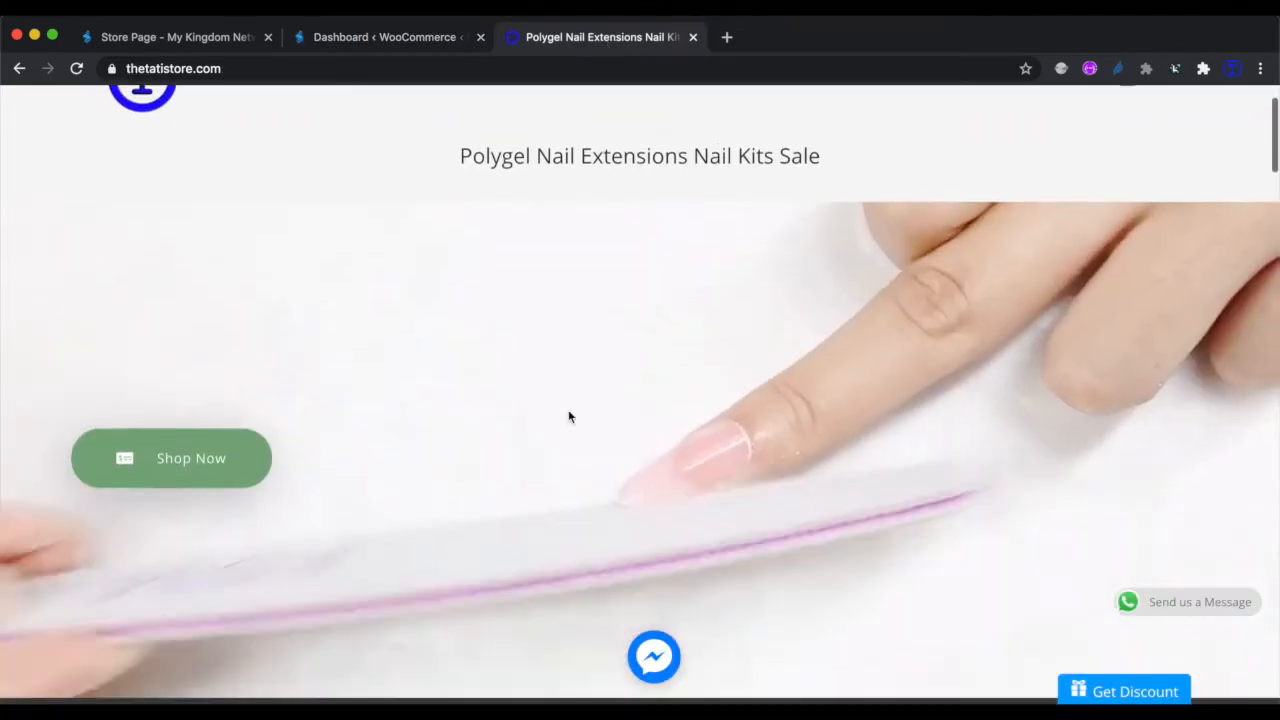
pyautogui.scroll(15, 568, 410)
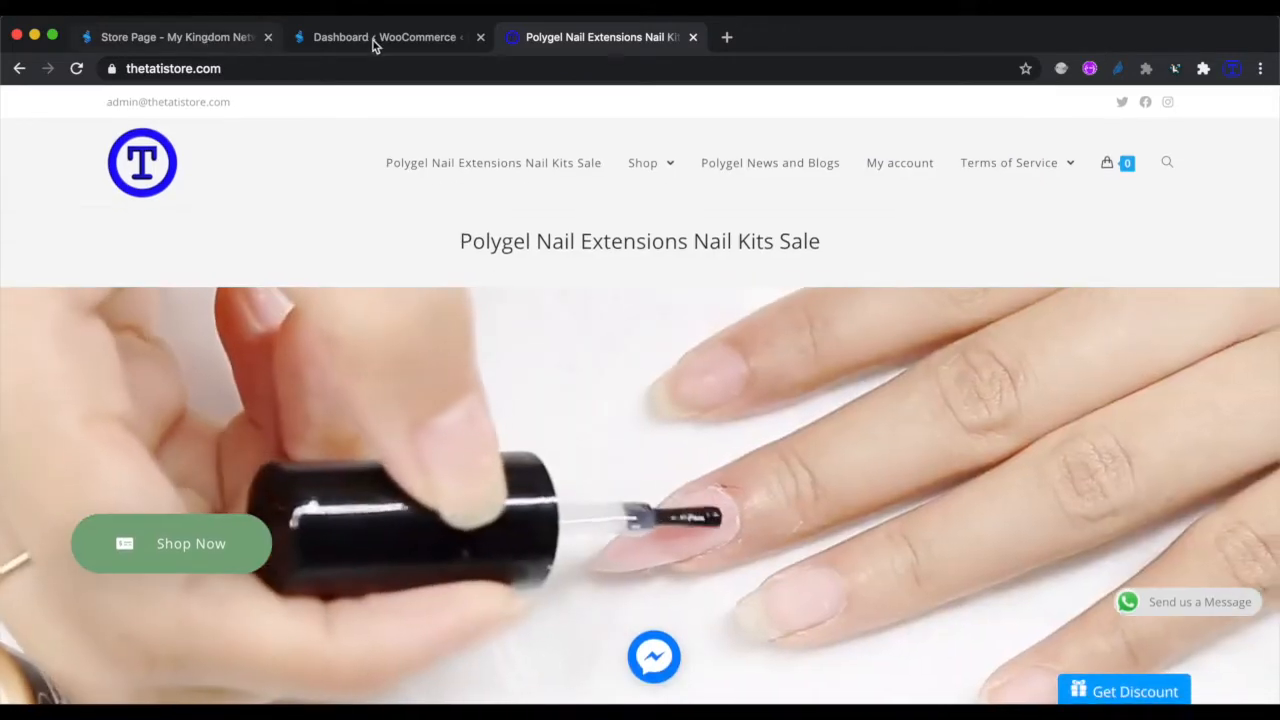
pyautogui.click(373, 40)
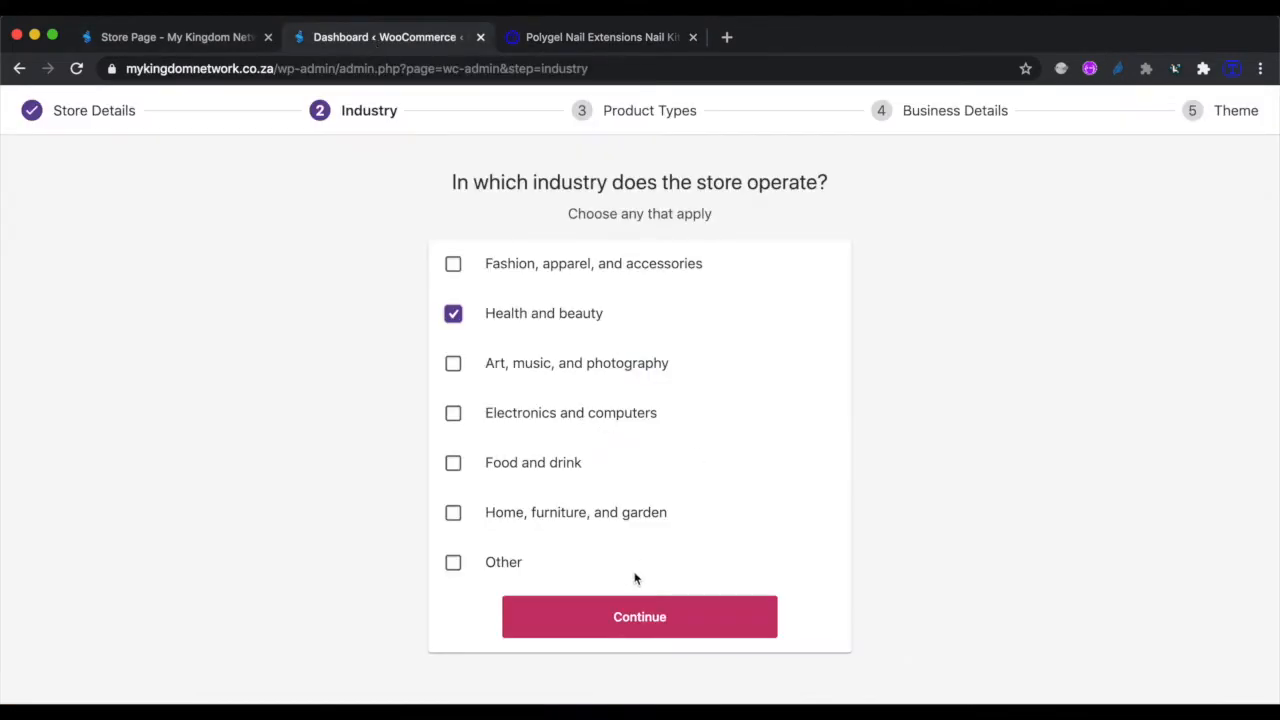
pyautogui.click(629, 616)
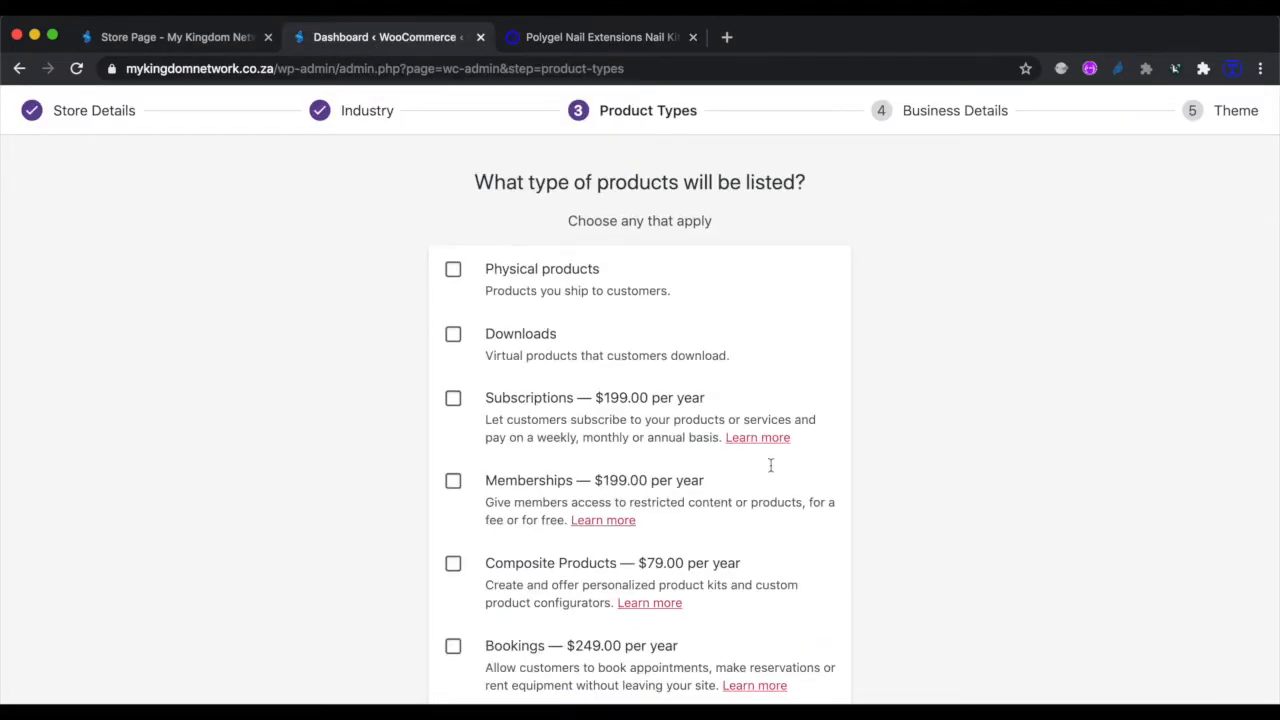
# Choose Physical products as the store's product type and continue to the business details
pyautogui.scroll(-2, 820, 420)
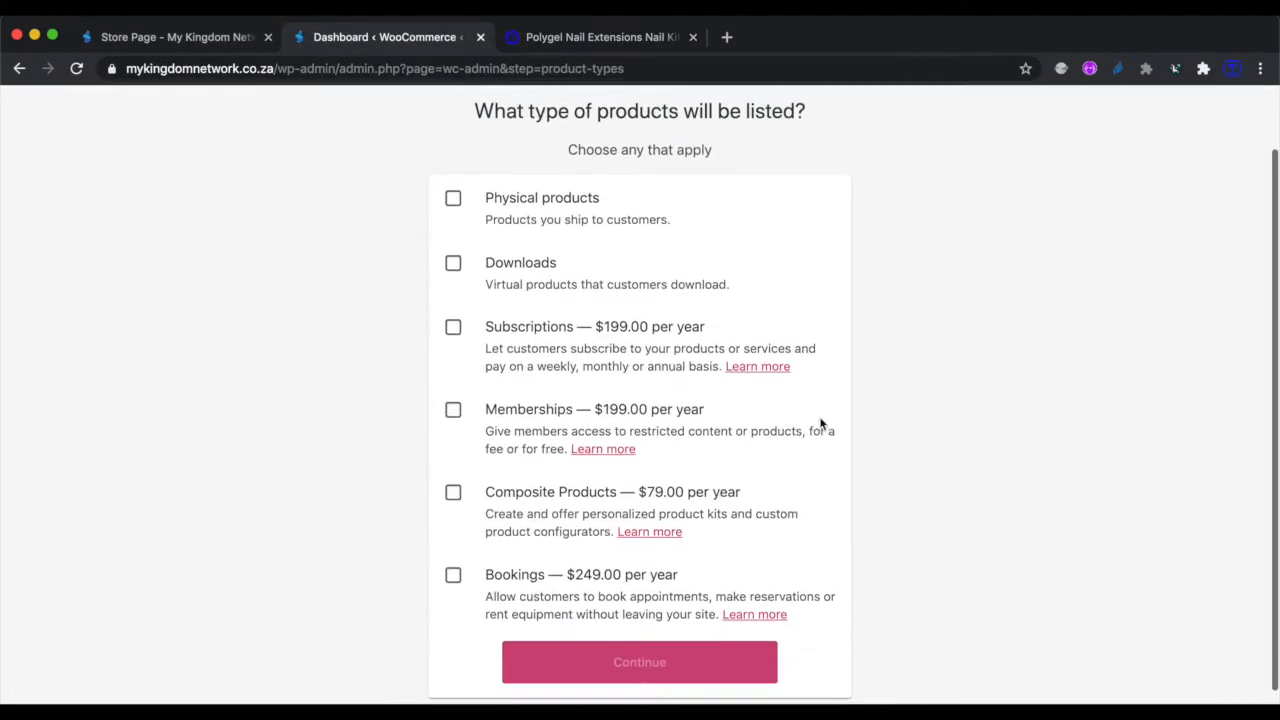
pyautogui.click(455, 191)
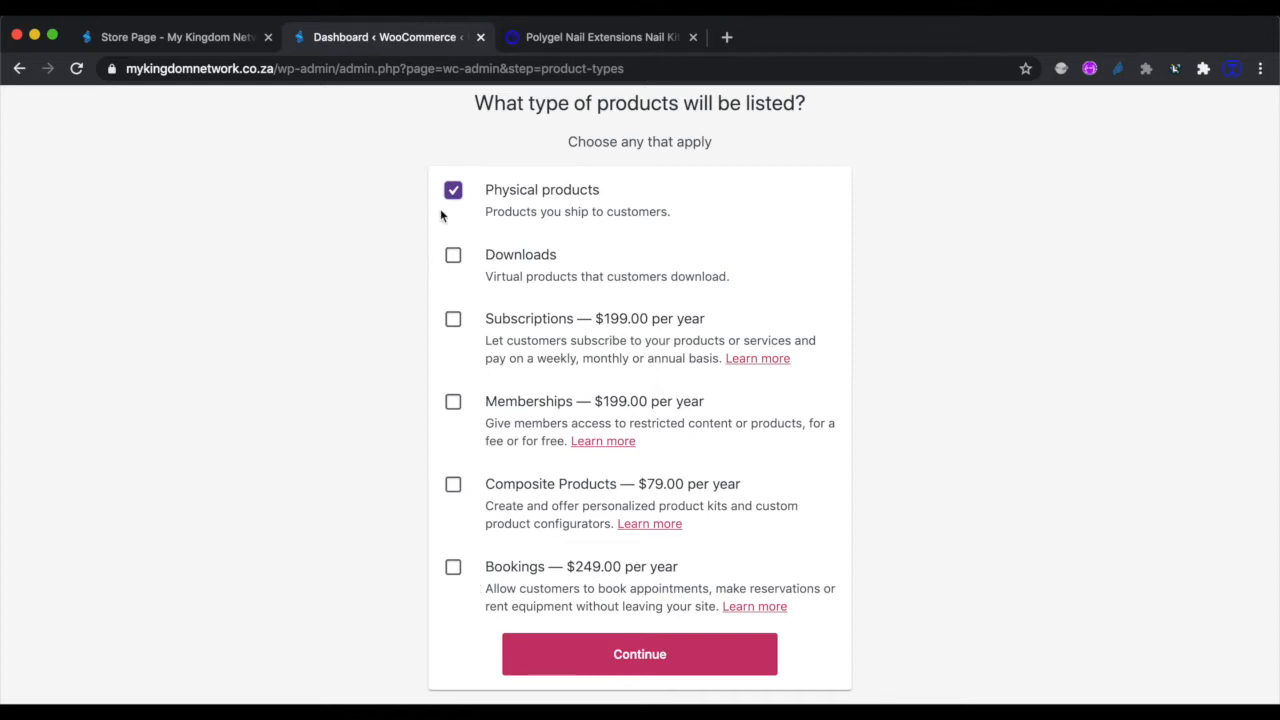
pyautogui.click(632, 656)
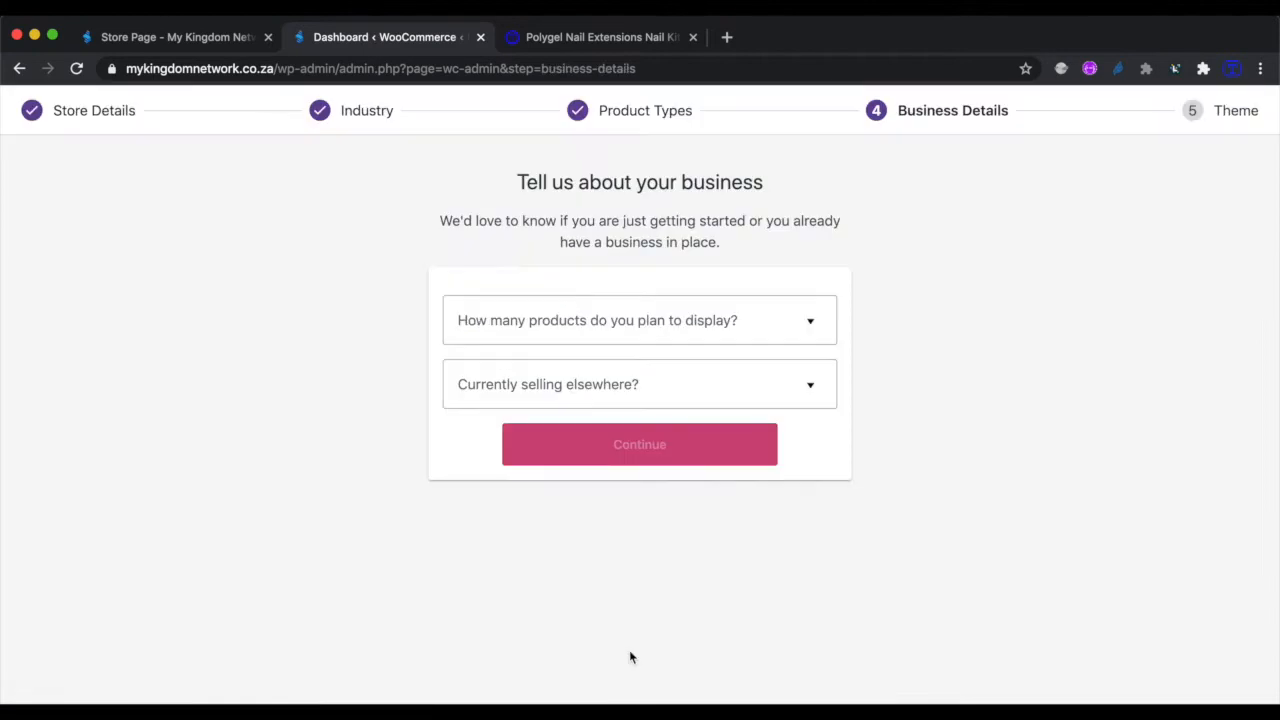
# Set the planned number of products to 1 - 10 and current selling to "Yes, in person at physical stores and/or events"
pyautogui.click(558, 330)
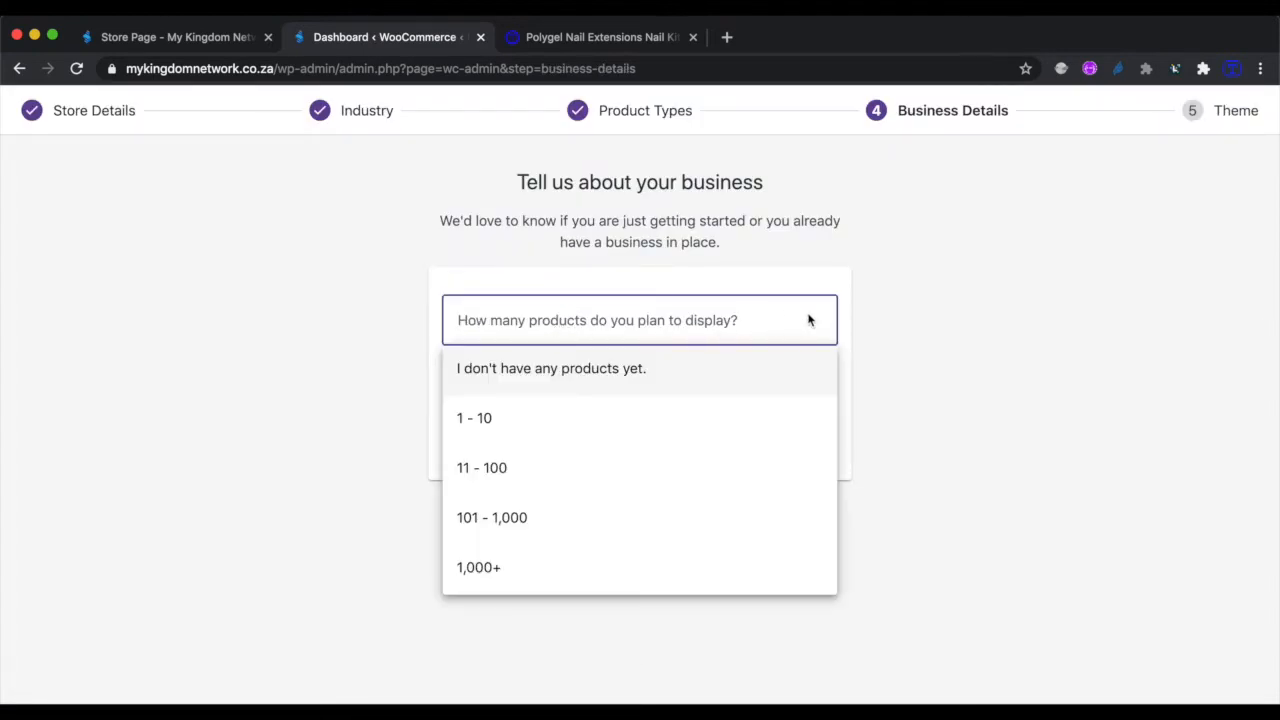
pyautogui.click(544, 420)
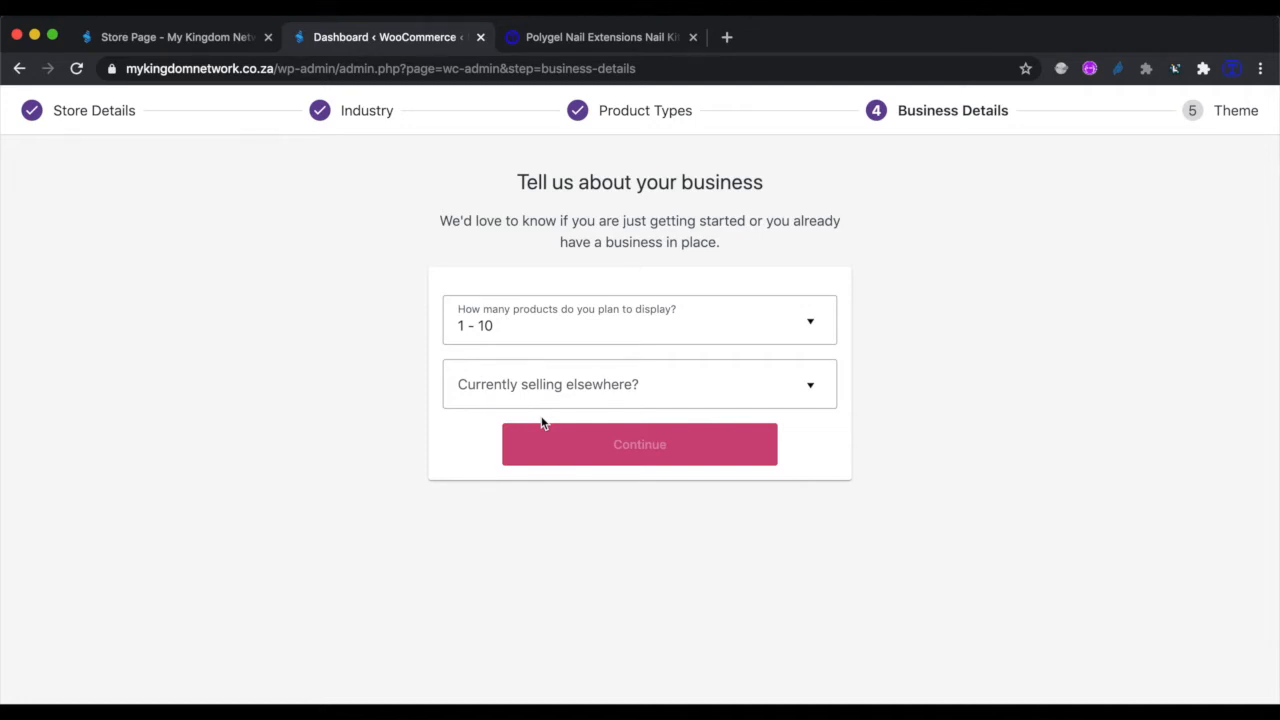
pyautogui.click(539, 388)
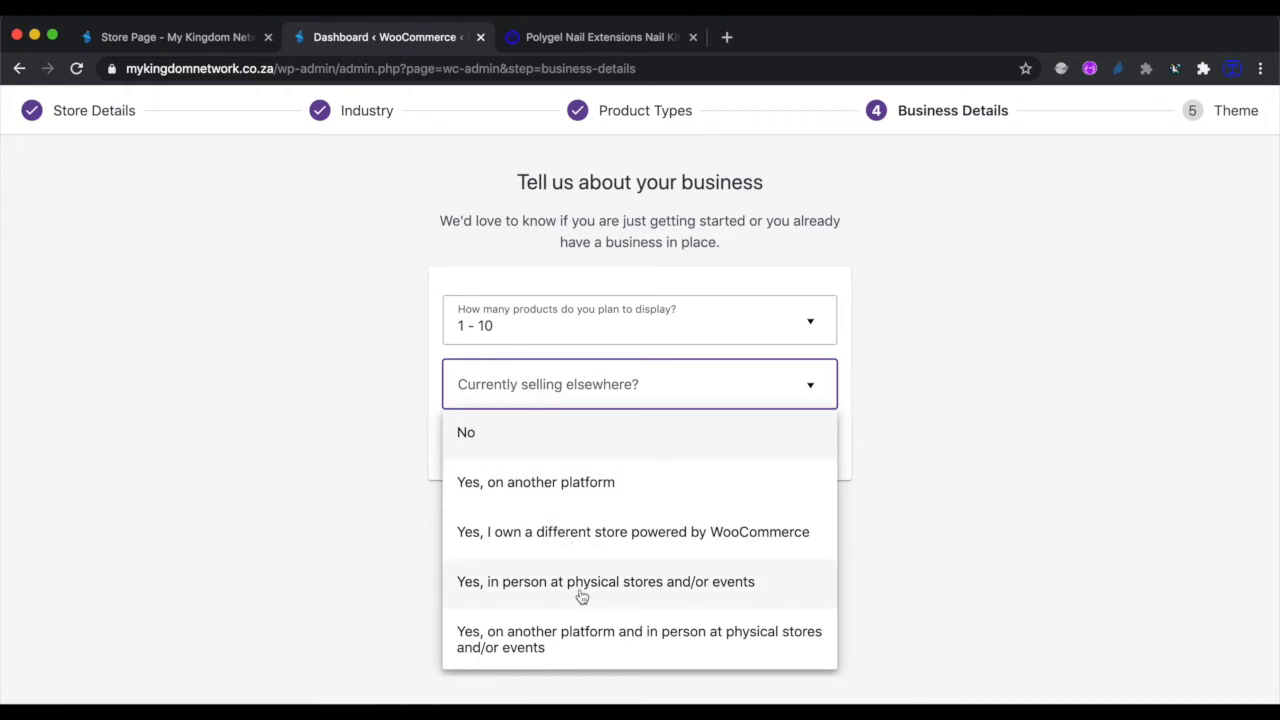
pyautogui.click(631, 580)
# Turn off the Google Ads integration in the business details
pyautogui.scroll(-3, 631, 585)
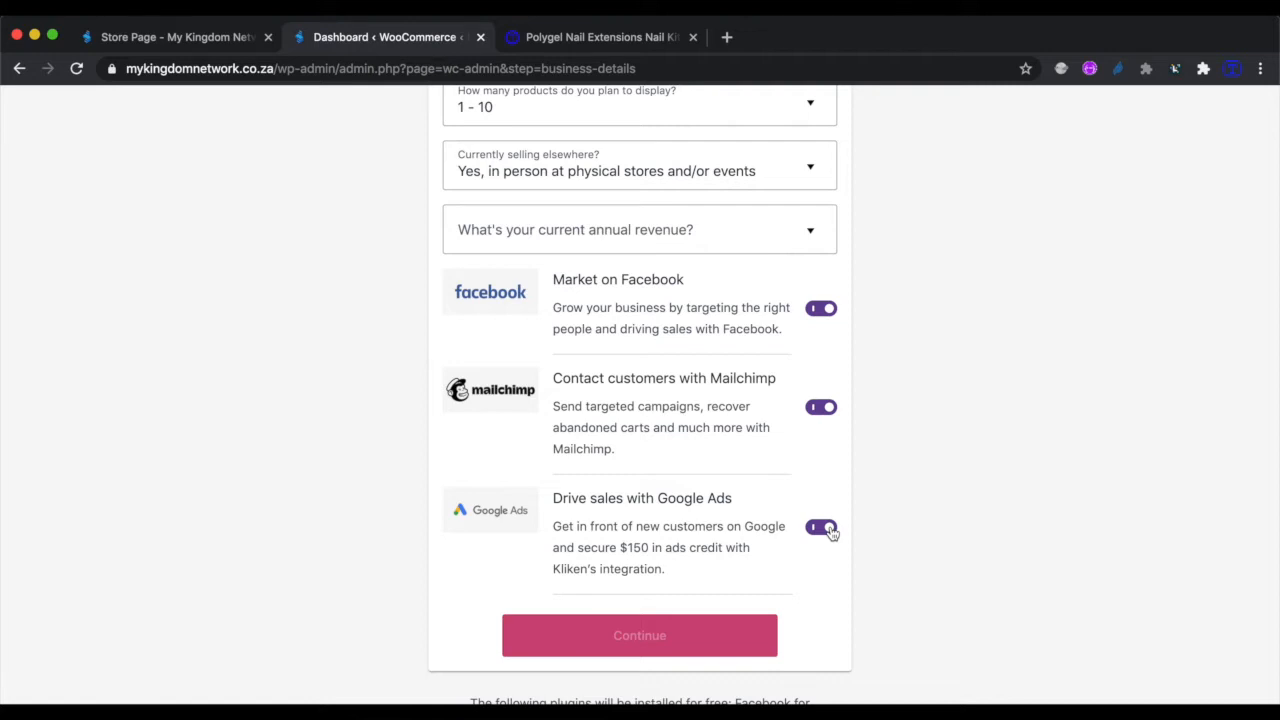
pyautogui.click(830, 530)
pyautogui.click(830, 530)
pyautogui.click(815, 536)
# Set the current annual revenue to "$0.00 (I'm just getting started)" and submit the business details to install the Facebook and Mailchimp plugins
pyautogui.scroll(3, 817, 545)
pyautogui.click(622, 361)
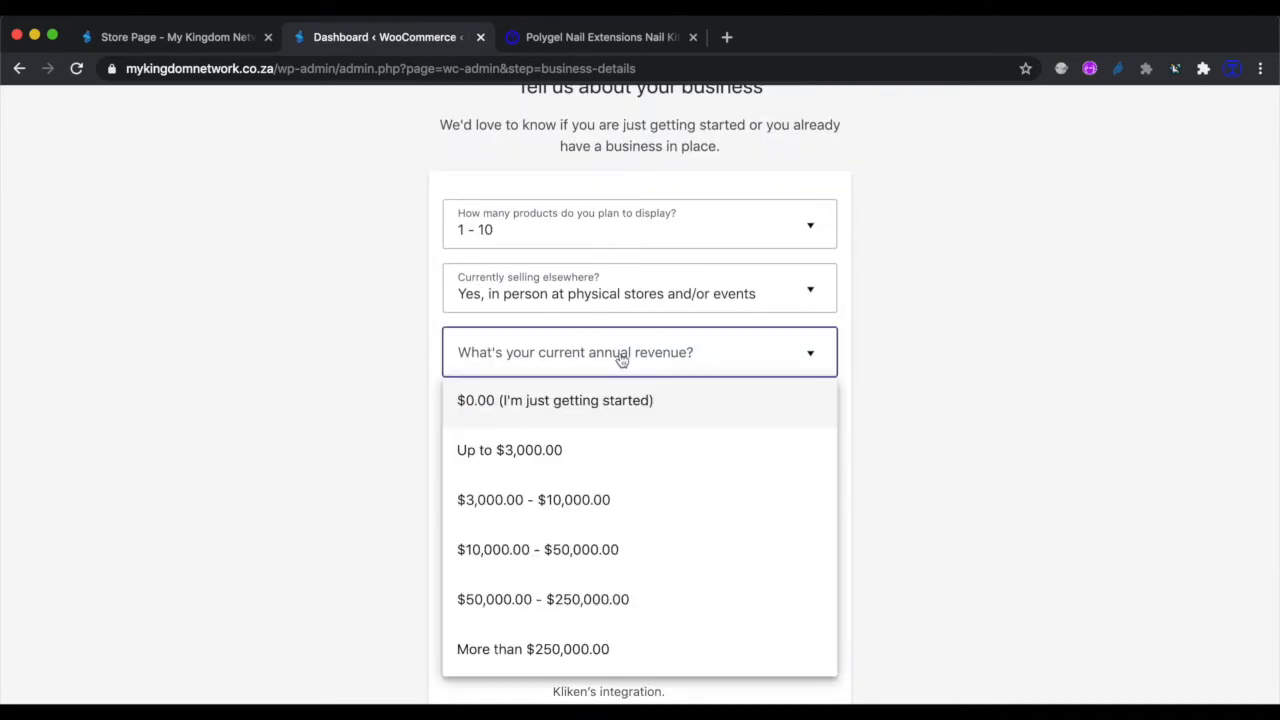
pyautogui.click(601, 406)
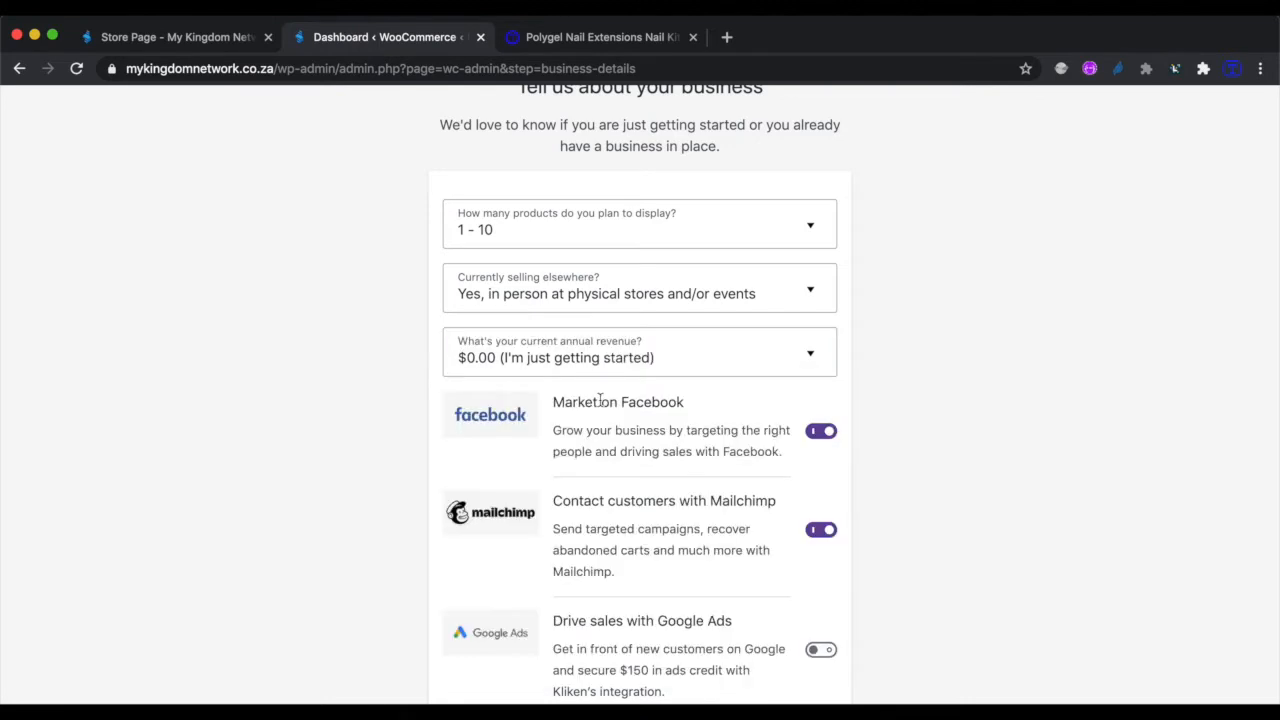
pyautogui.scroll(-2, 625, 494)
pyautogui.scroll(-1, 625, 494)
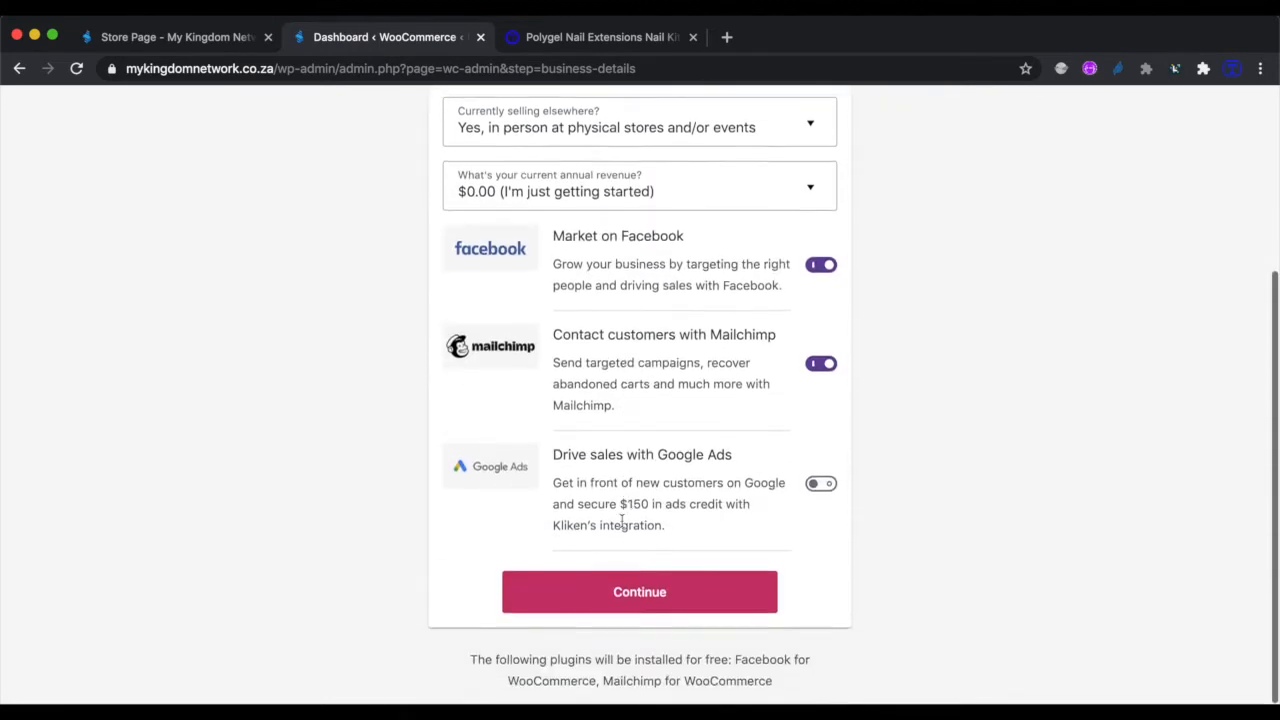
pyautogui.click(621, 594)
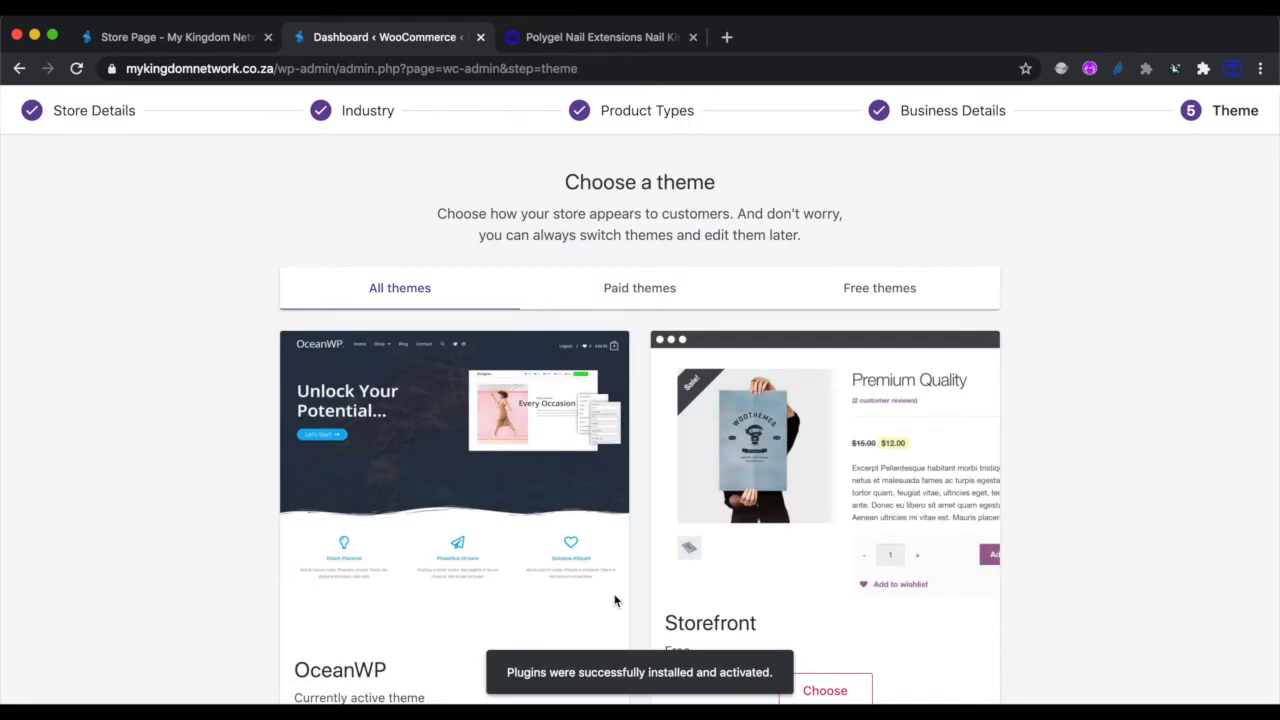
# Browse the available store themes, comparing the active OceanWP theme with the free and paid alternatives
pyautogui.scroll(-5, 1136, 461)
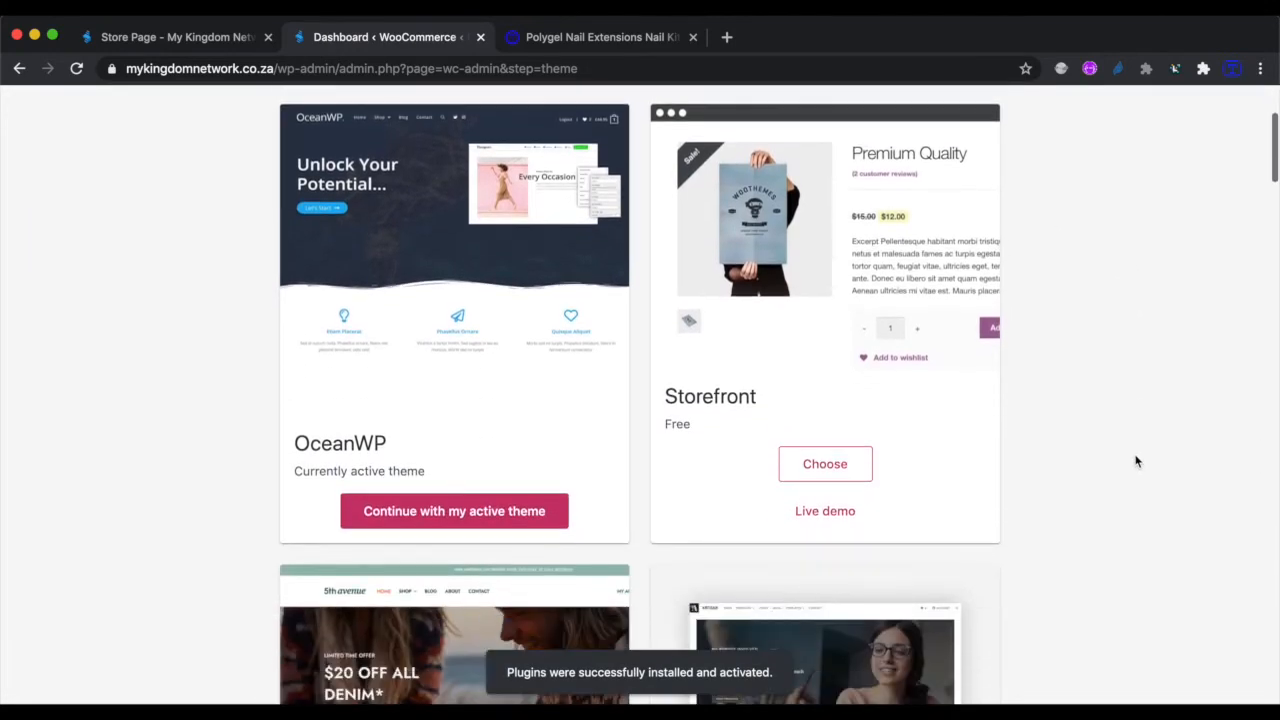
pyautogui.scroll(4, 1134, 457)
pyautogui.scroll(-3, 1134, 457)
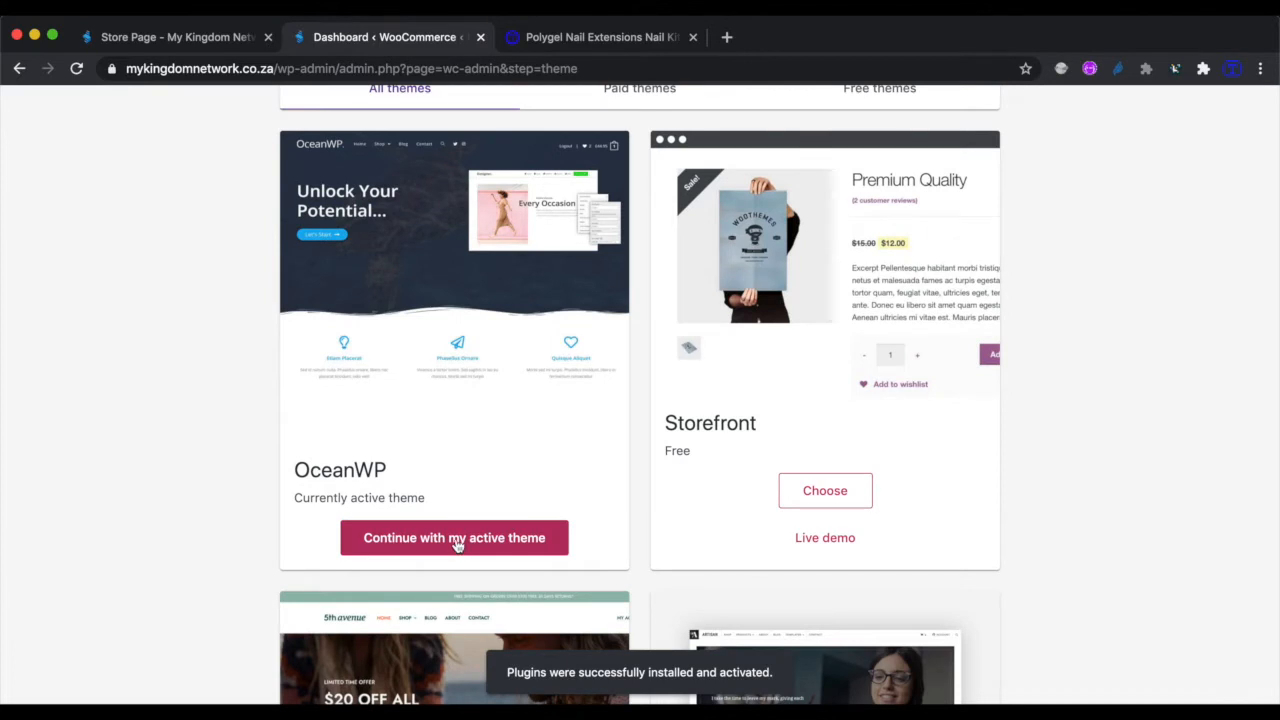
pyautogui.scroll(-5, 726, 540)
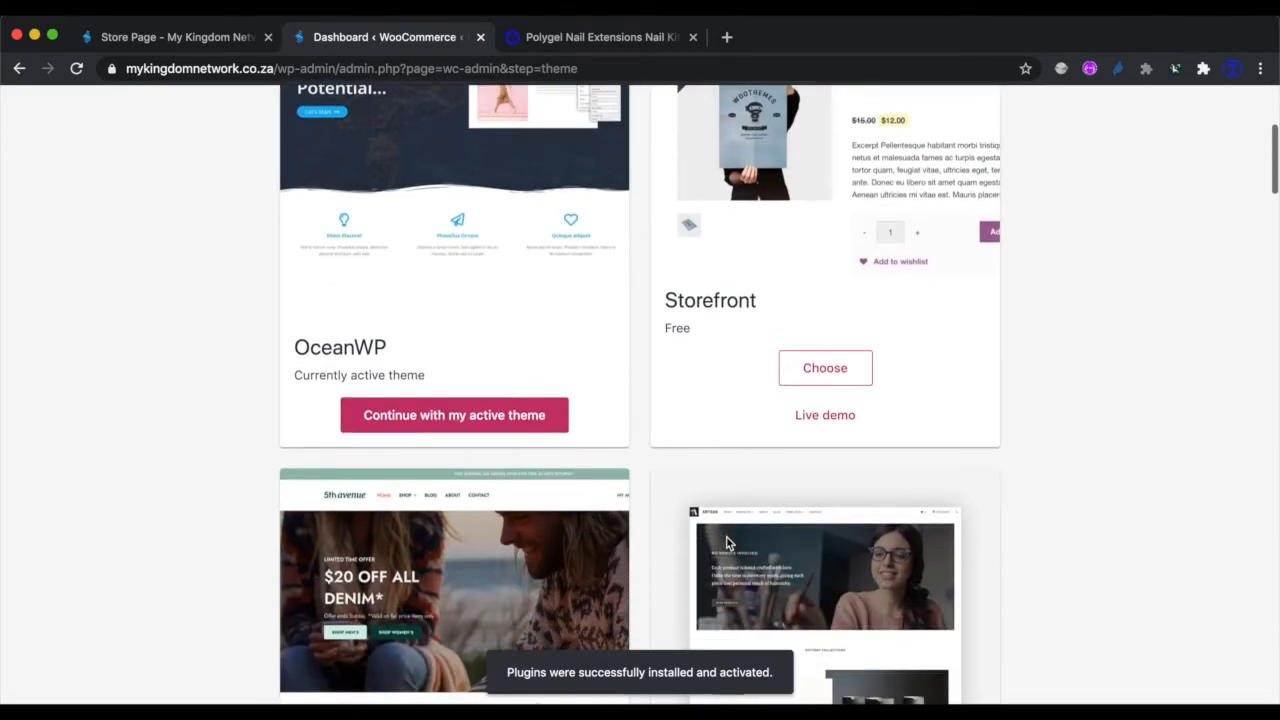
pyautogui.scroll(-5, 646, 460)
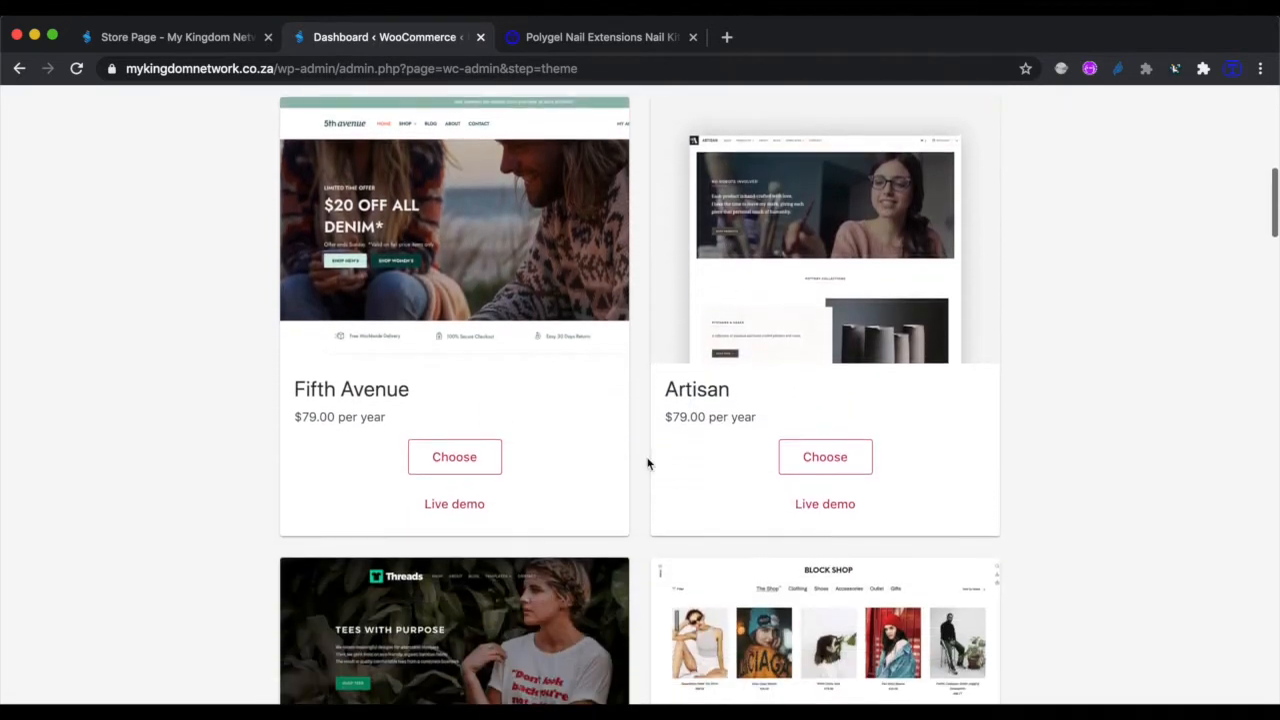
pyautogui.scroll(6, 647, 463)
pyautogui.scroll(5, 648, 461)
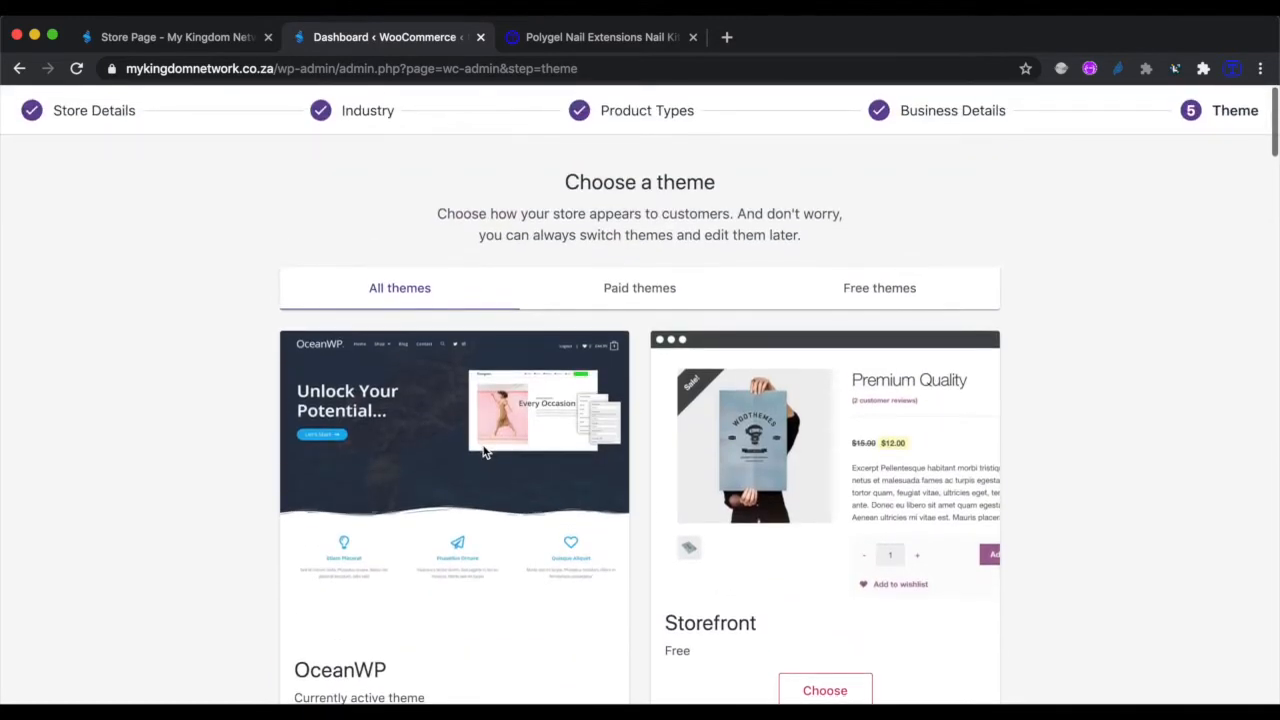
pyautogui.scroll(-2, 483, 452)
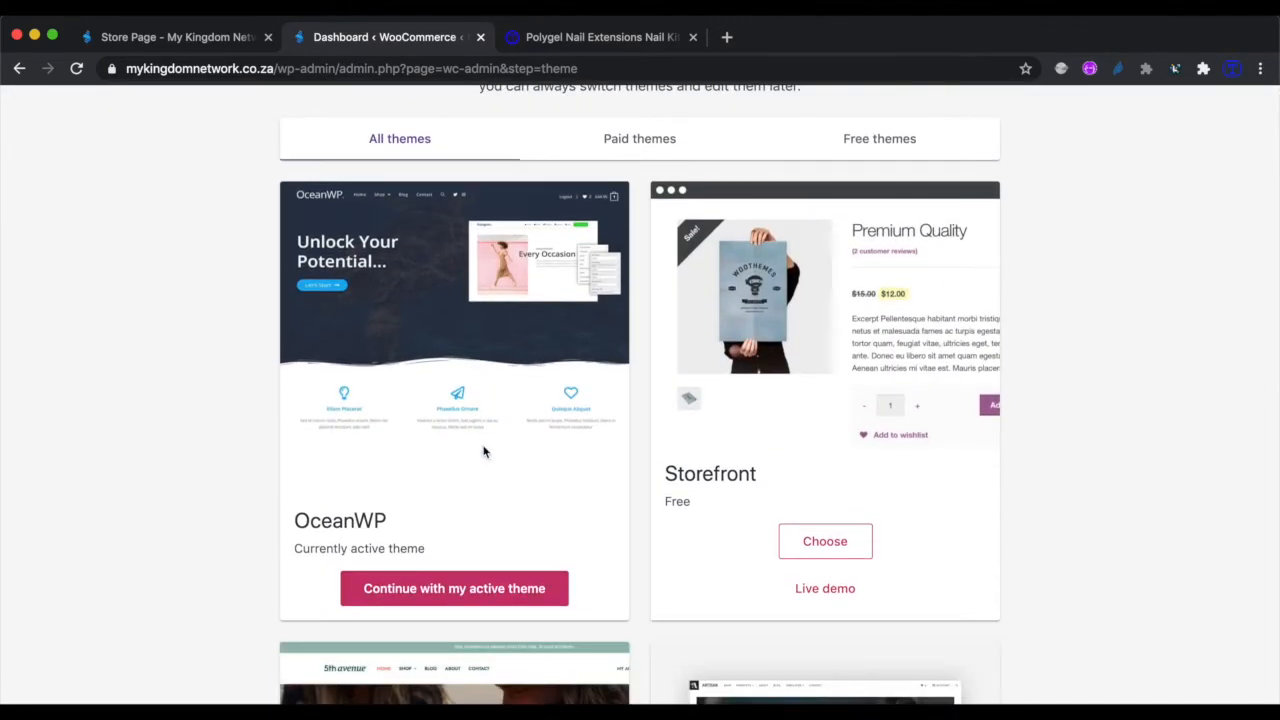
pyautogui.scroll(-4, 483, 452)
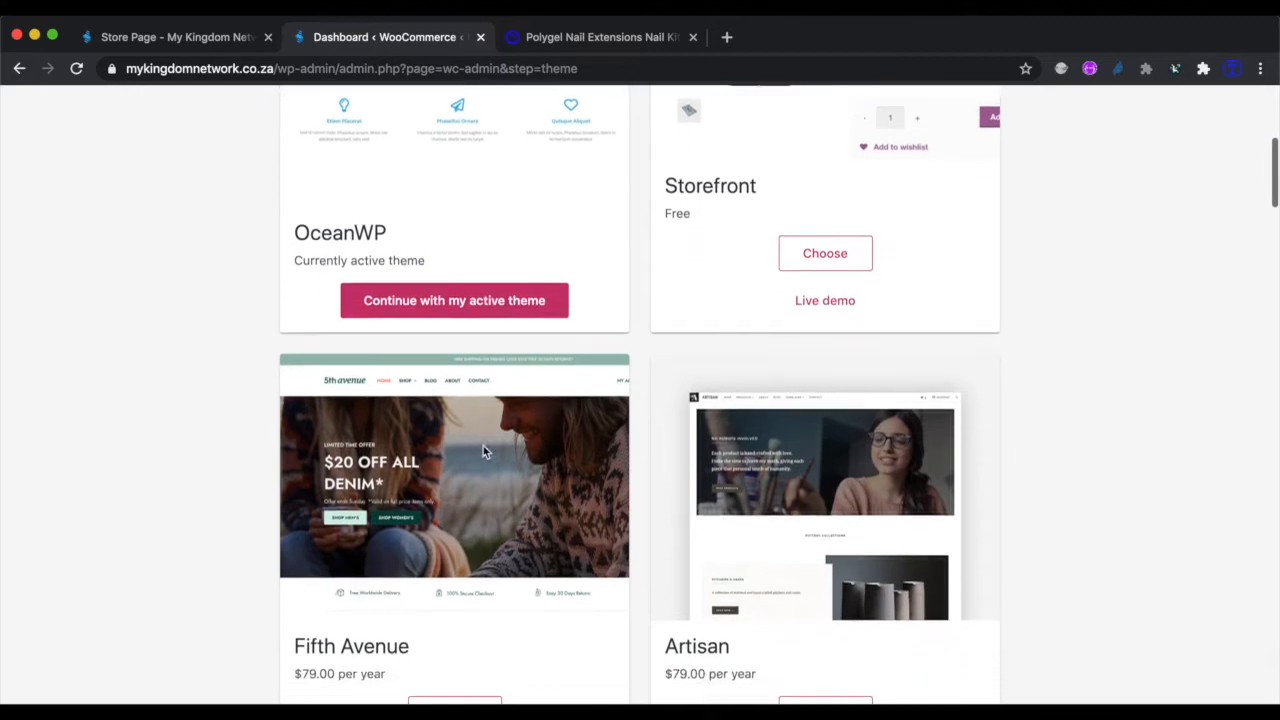
pyautogui.scroll(-1, 483, 446)
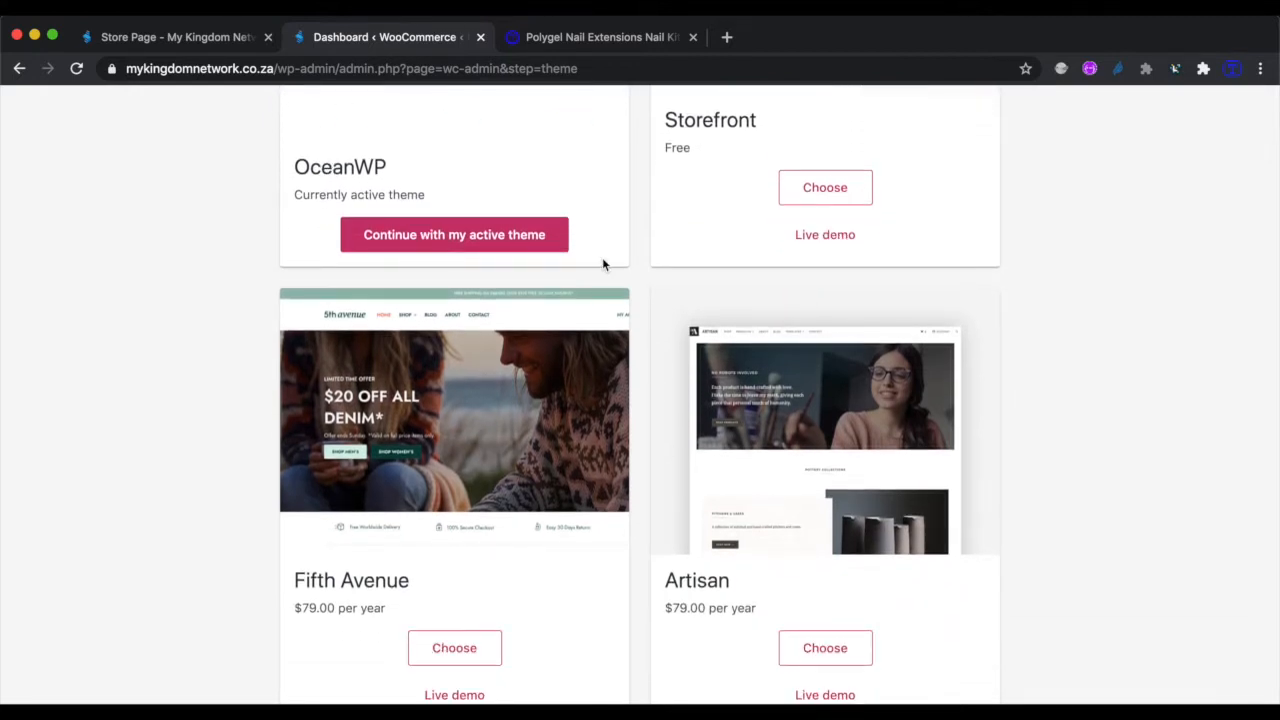
# Look over the paid store themes and continue with the active OceanWP theme
pyautogui.scroll(-2, 602, 264)
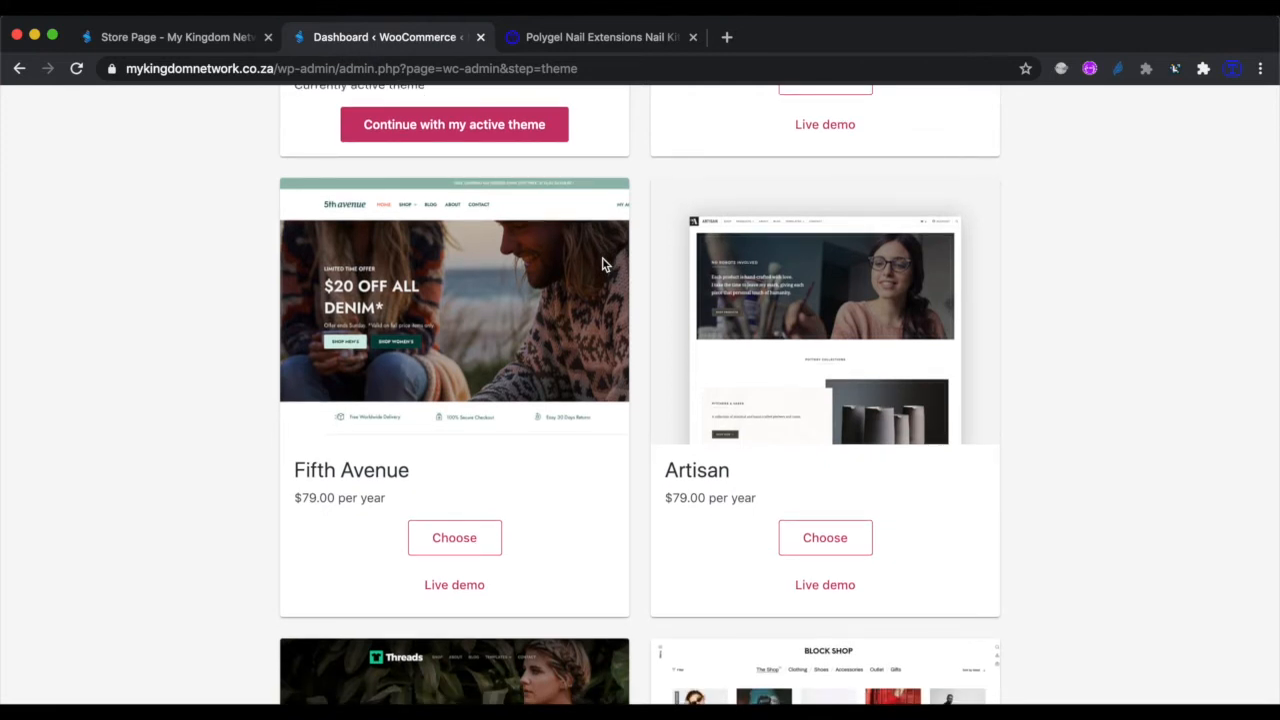
pyautogui.scroll(-5, 602, 264)
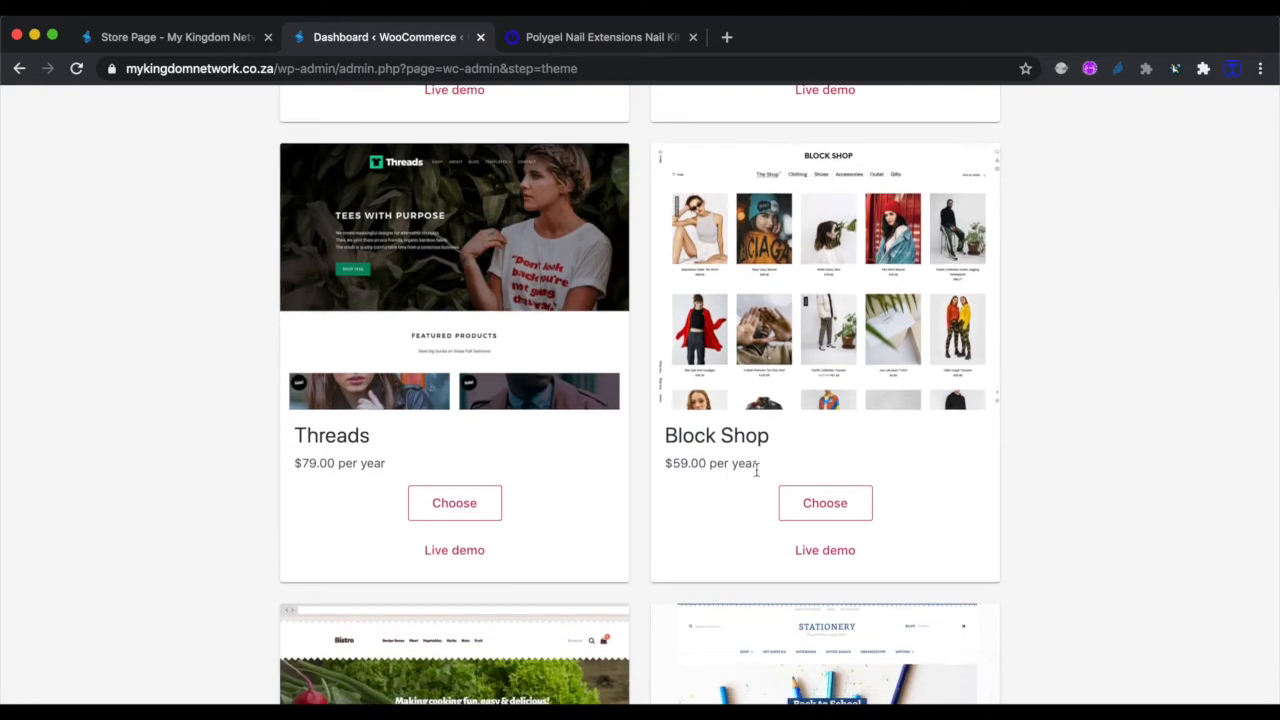
pyautogui.scroll(6, 751, 460)
pyautogui.scroll(3, 756, 470)
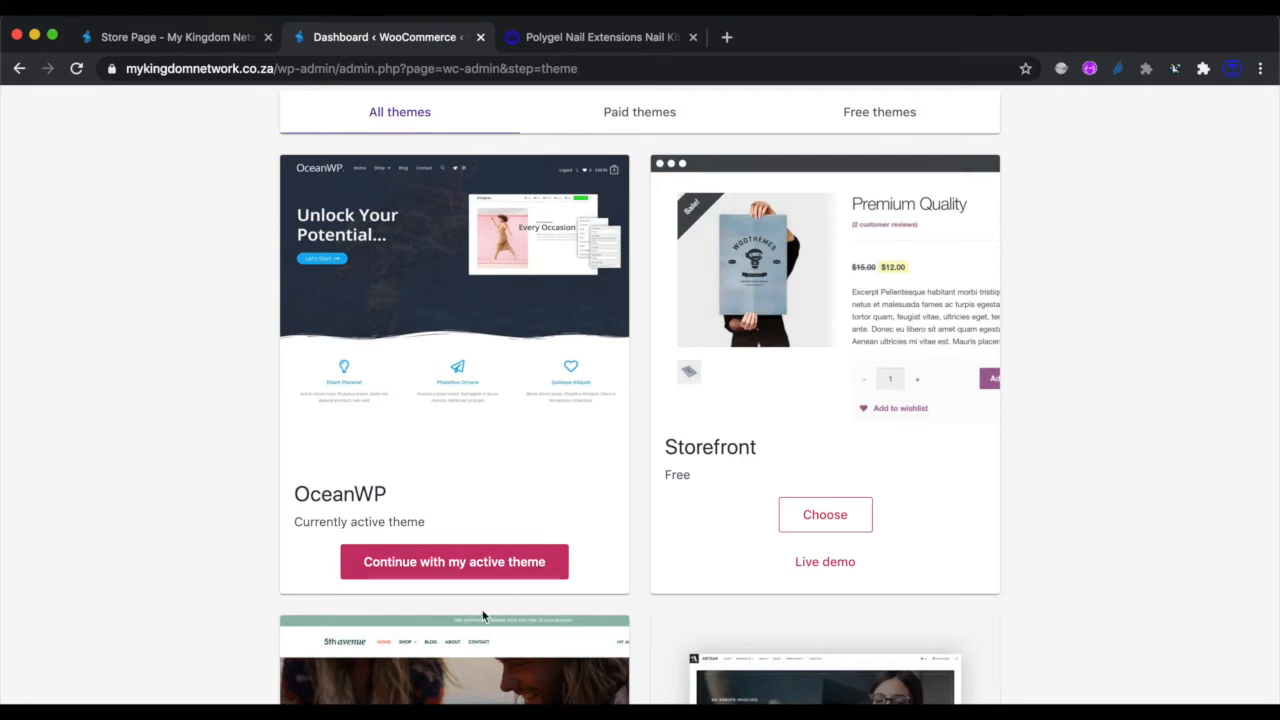
pyautogui.click(465, 569)
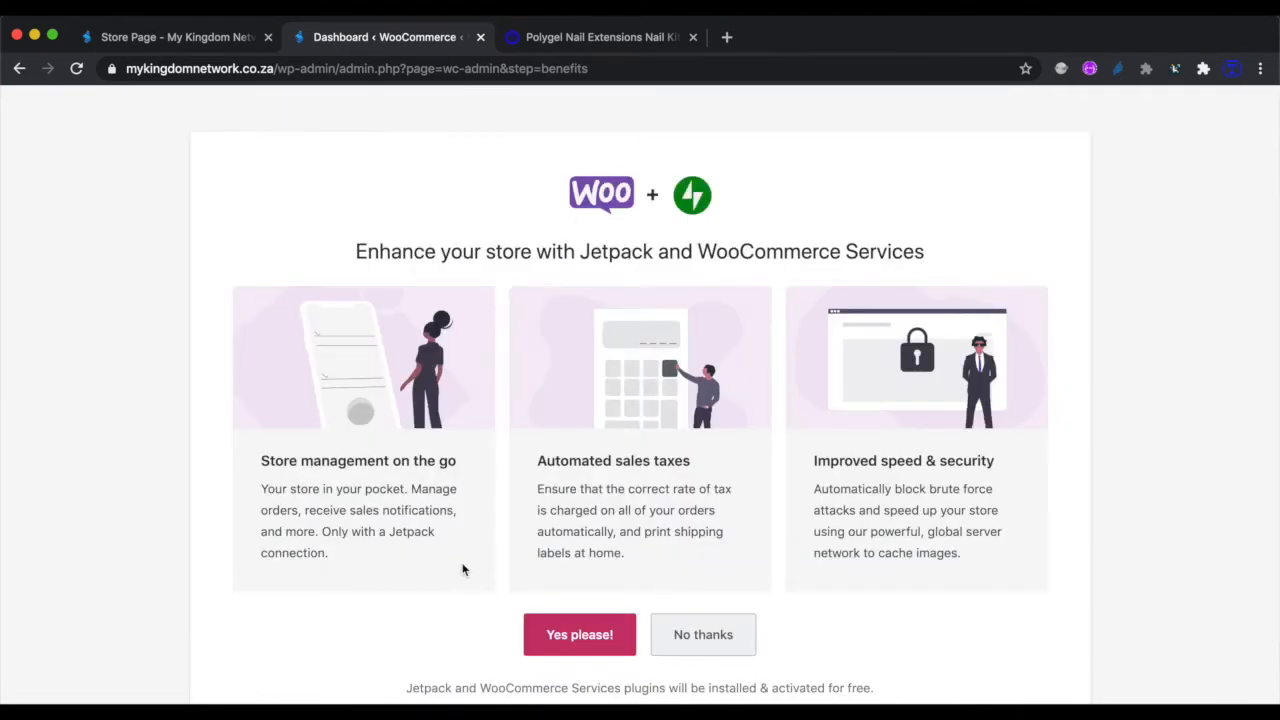
# Decline the Jetpack and WooCommerce Services offer and continue to the store setup task list
pyautogui.scroll(-1, 462, 569)
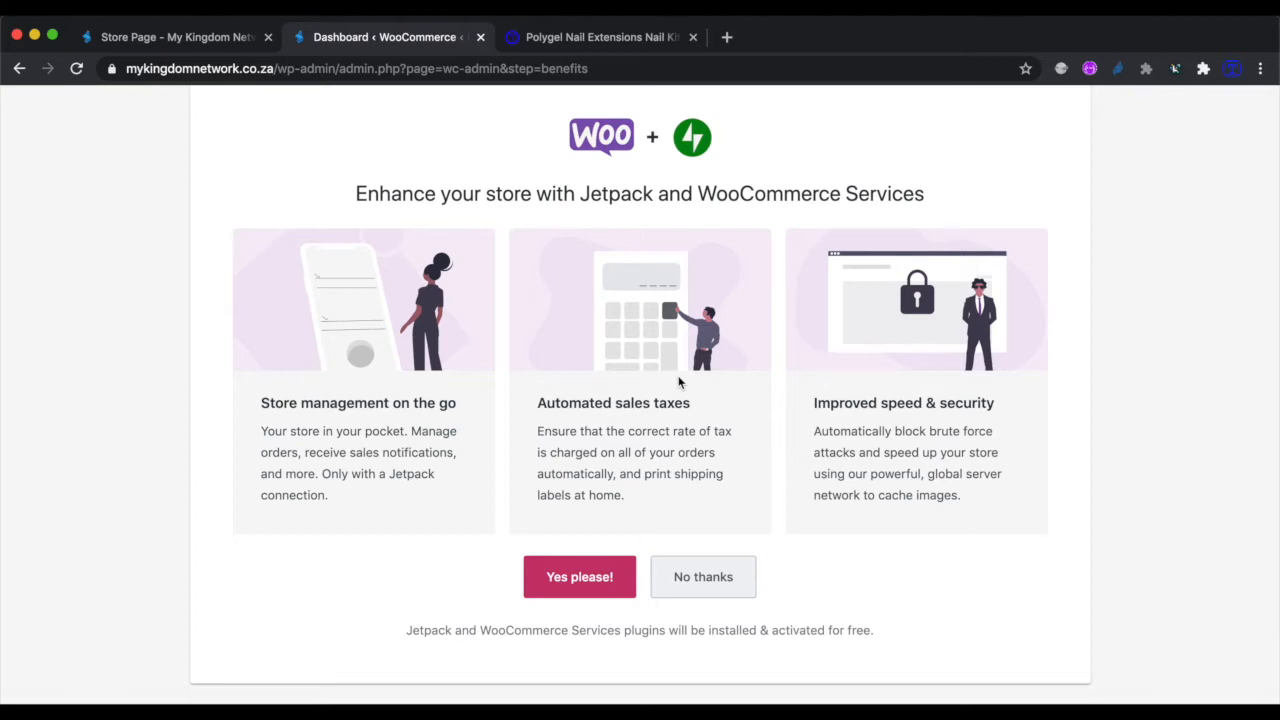
pyautogui.click(710, 577)
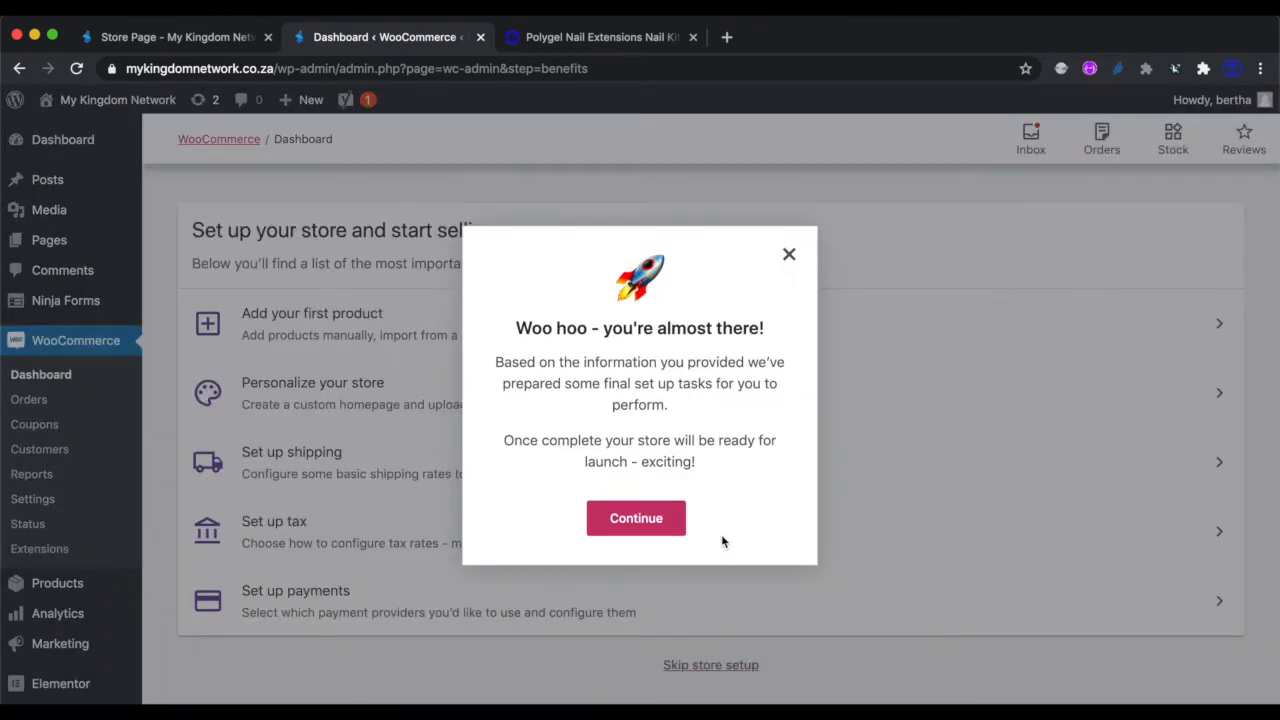
pyautogui.click(668, 528)
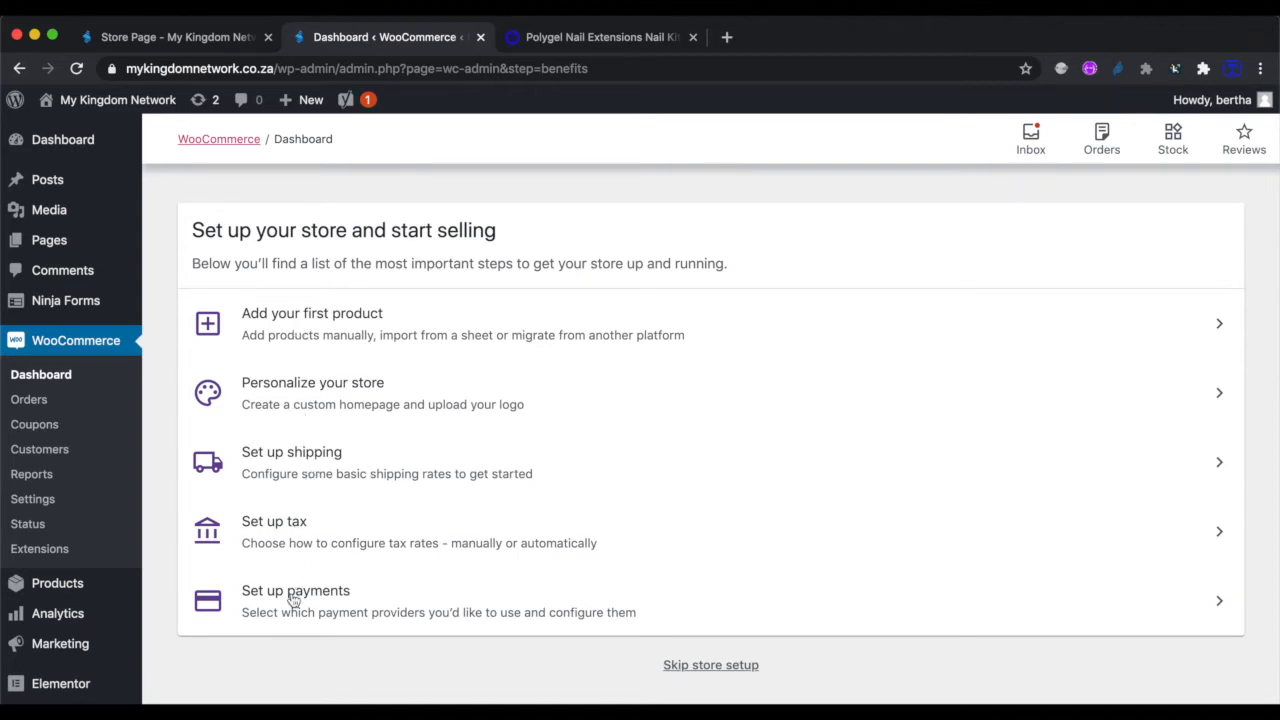
# Start adding the first product manually and name it "Dipping Set"
pyautogui.click(303, 317)
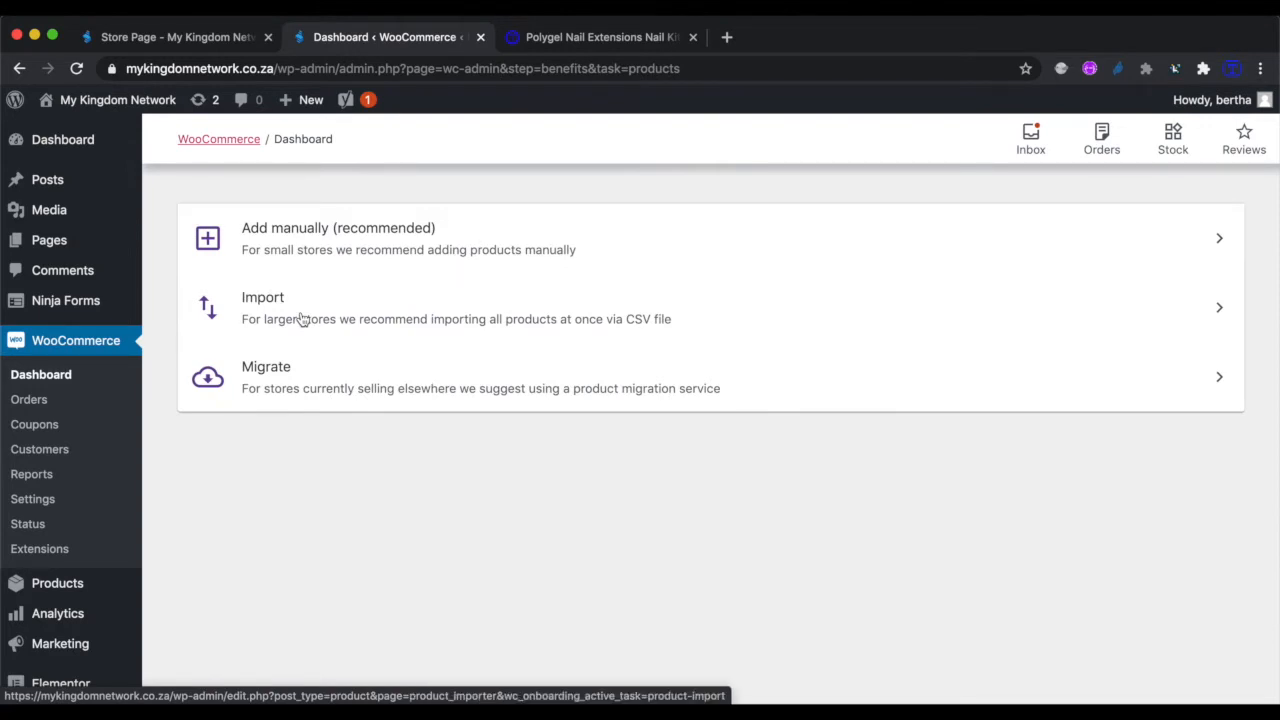
pyautogui.click(281, 233)
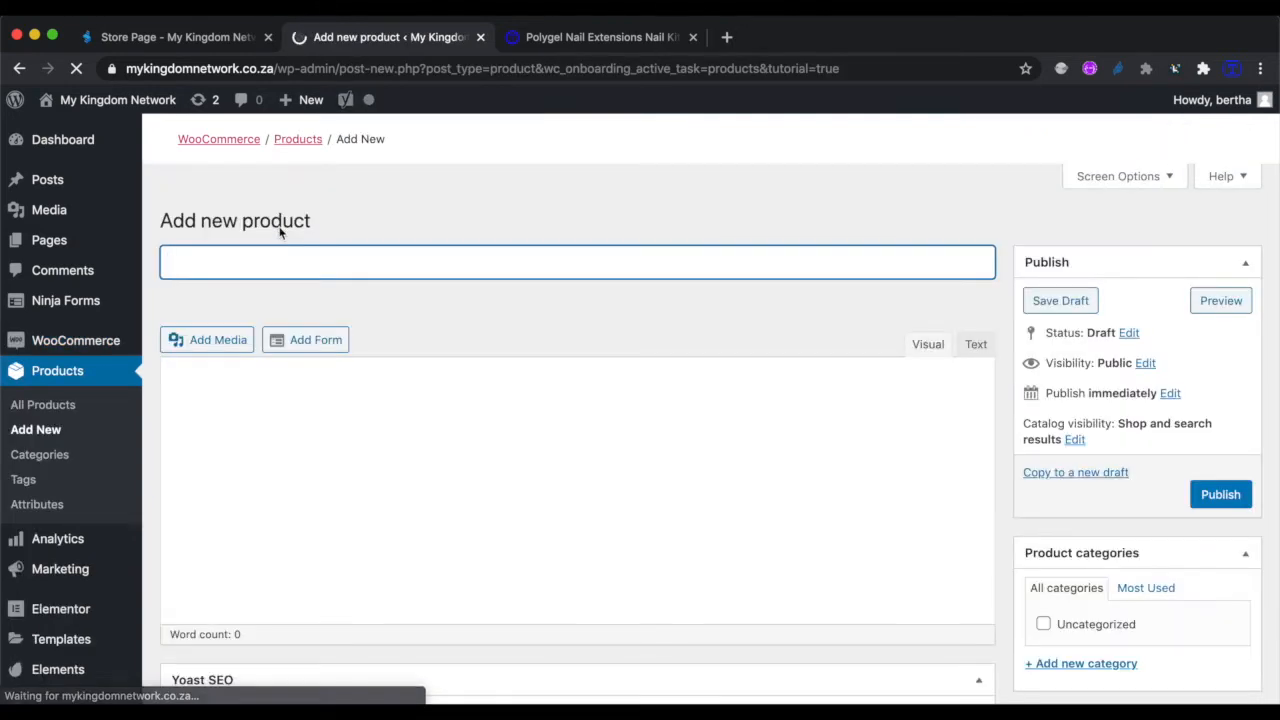
pyautogui.write('Dipping Set')
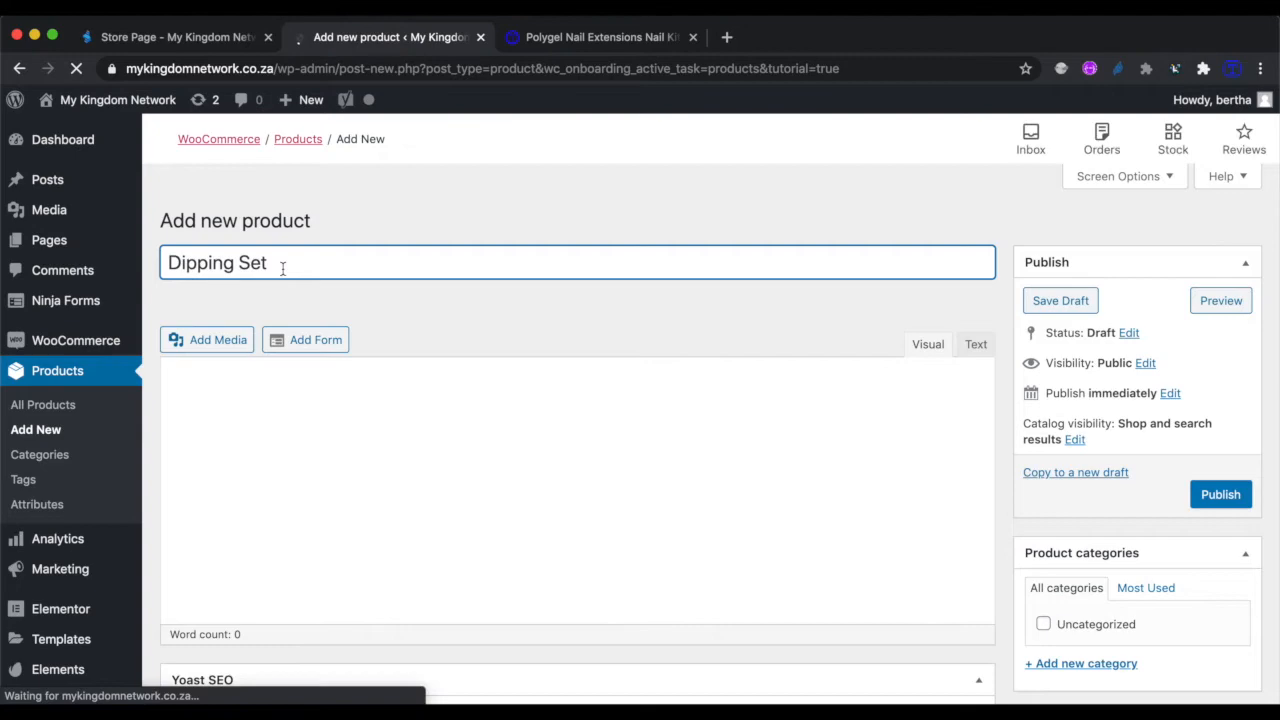
# Copy the product name into the product description, dismissing the product name tip
pyautogui.moveTo(283, 268); pyautogui.dragTo(105, 272)
pyautogui.hotkey('ctrl', 'c')
pyautogui.click(252, 440)
pyautogui.scroll(-3, 366, 468)
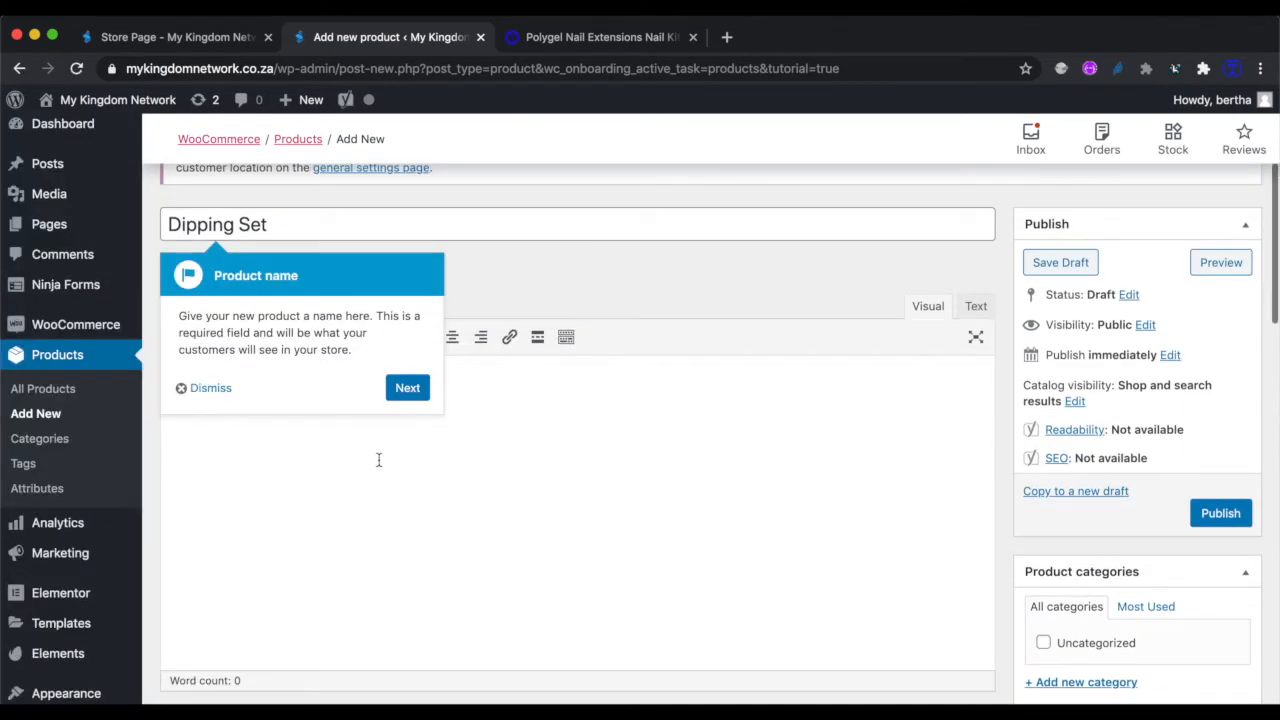
pyautogui.click(218, 388)
pyautogui.hotkey('ctrl', 'v')
# Set the Yoast SEO focus keyphrase to "Dipping Set"
pyautogui.scroll(-5, 300, 430)
pyautogui.click(291, 460)
pyautogui.hotkey('ctrl', 'v')
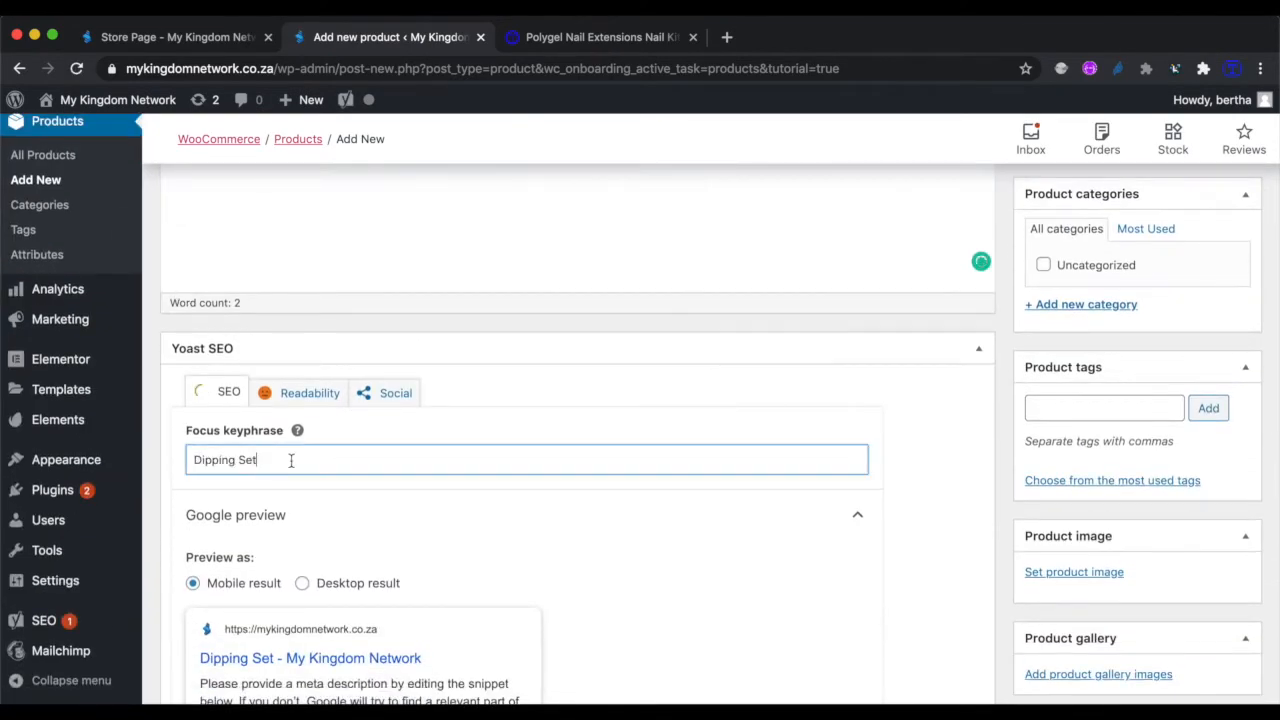
# Edit the product's search snippet, setting the slug to "dipping-set" and the meta description to "Dipping Set"
pyautogui.scroll(-3, 330, 480)
pyautogui.click(238, 536)
pyautogui.scroll(-3, 334, 560)
pyautogui.click(280, 503)
pyautogui.press('super+v')
pyautogui.moveTo(280, 503); pyautogui.dragTo(172, 517)
pyautogui.write('dipping-set')
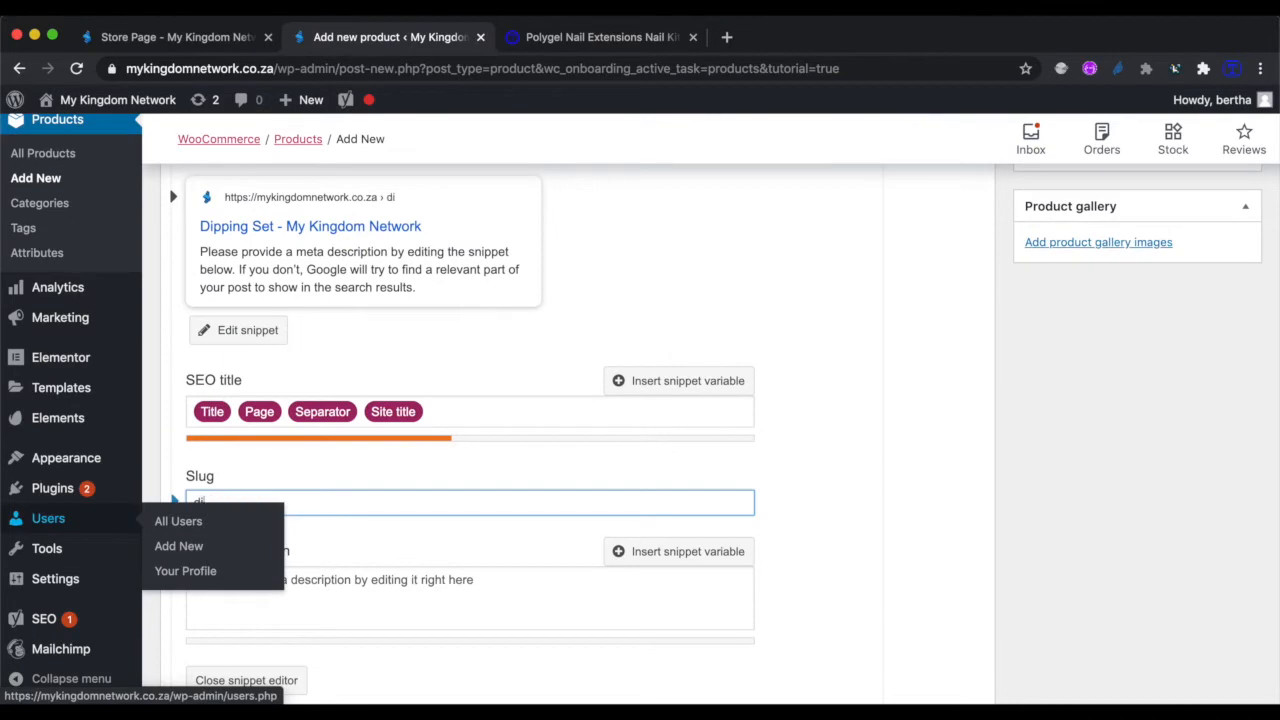
pyautogui.scroll(-3, 331, 463)
pyautogui.click(331, 463)
pyautogui.press('super+v')
# Set the product's price to 600
pyautogui.scroll(-5, 431, 486)
pyautogui.click(533, 428)
pyautogui.write('600')
pyautogui.scroll(-5, 551, 486)
pyautogui.scroll(10, 1100, 560)
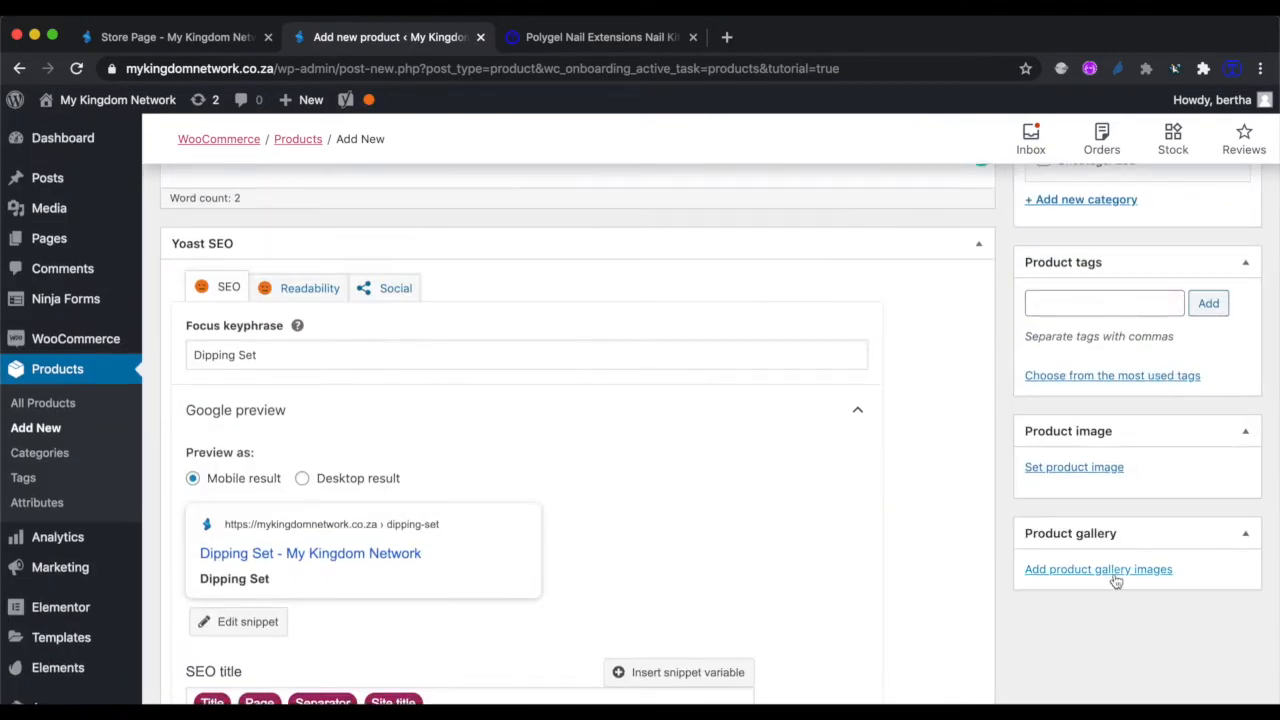
# Upload set1Dipping.jpg as the product image with "Dipping Set" as its alt text, caption and description
pyautogui.click(1074, 467)
pyautogui.click(76, 171)
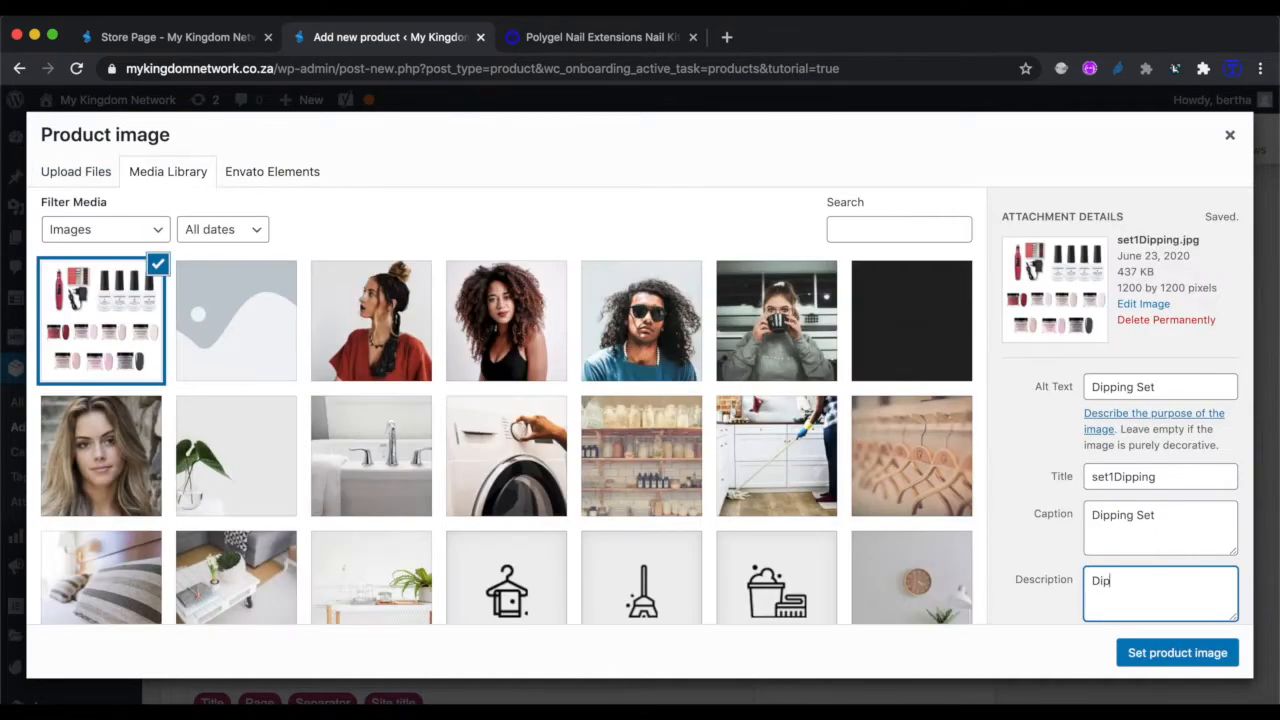
pyautogui.write('ping Set')
pyautogui.click(1185, 662)
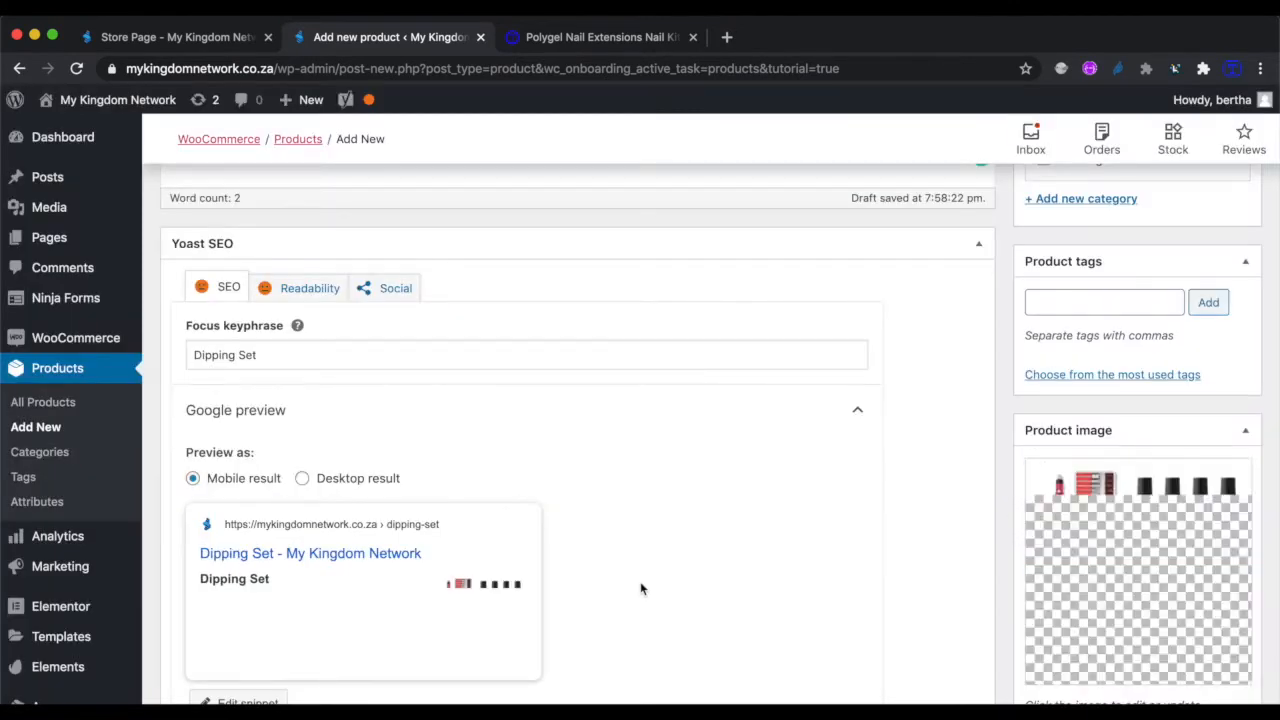
pyautogui.scroll(-5, 640, 589)
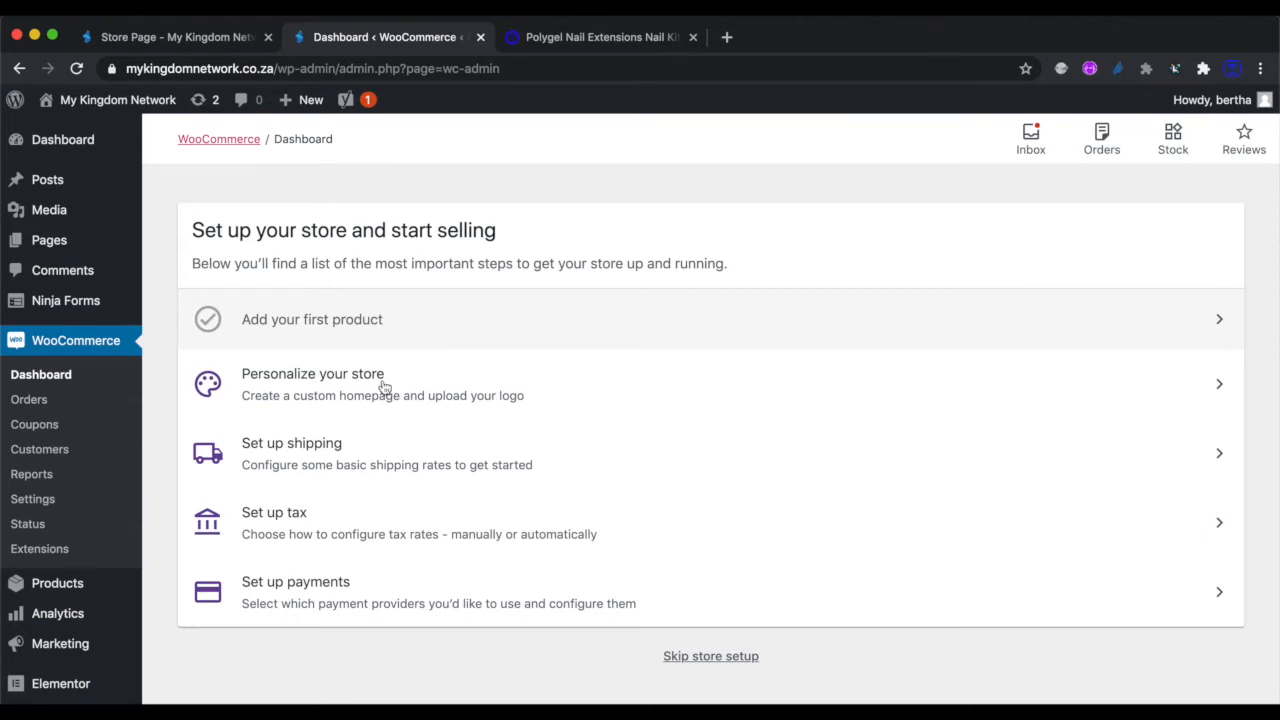
# Open the store personalization task and create the custom homepage
pyautogui.click(1220, 389)
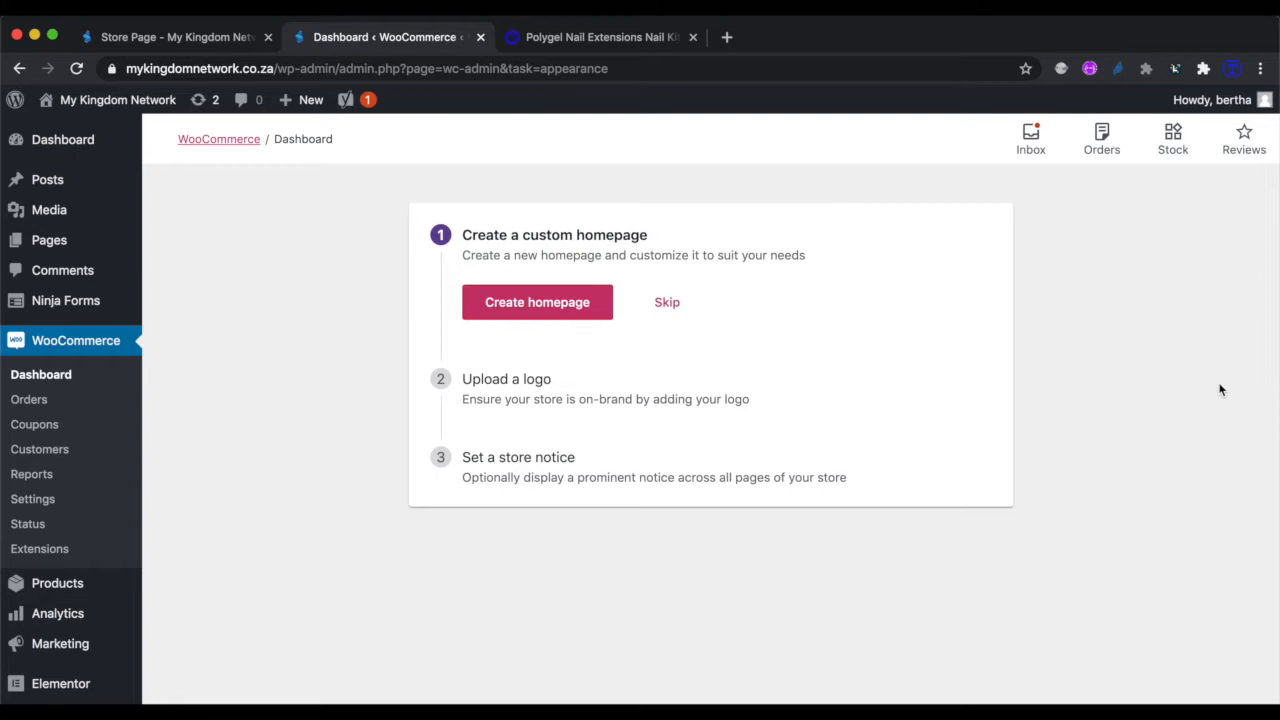
pyautogui.click(522, 312)
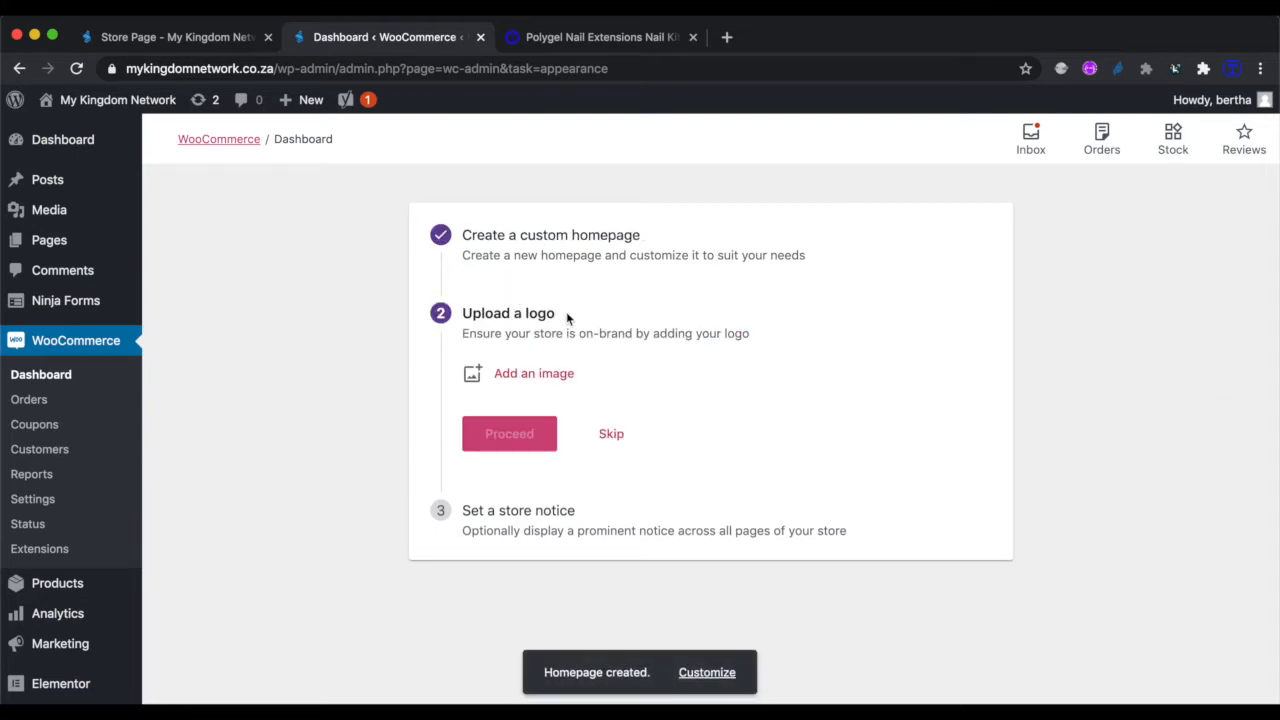
# Upload the logo2 image as the store logo and complete the personalization task without a store notice
pyautogui.click(476, 380)
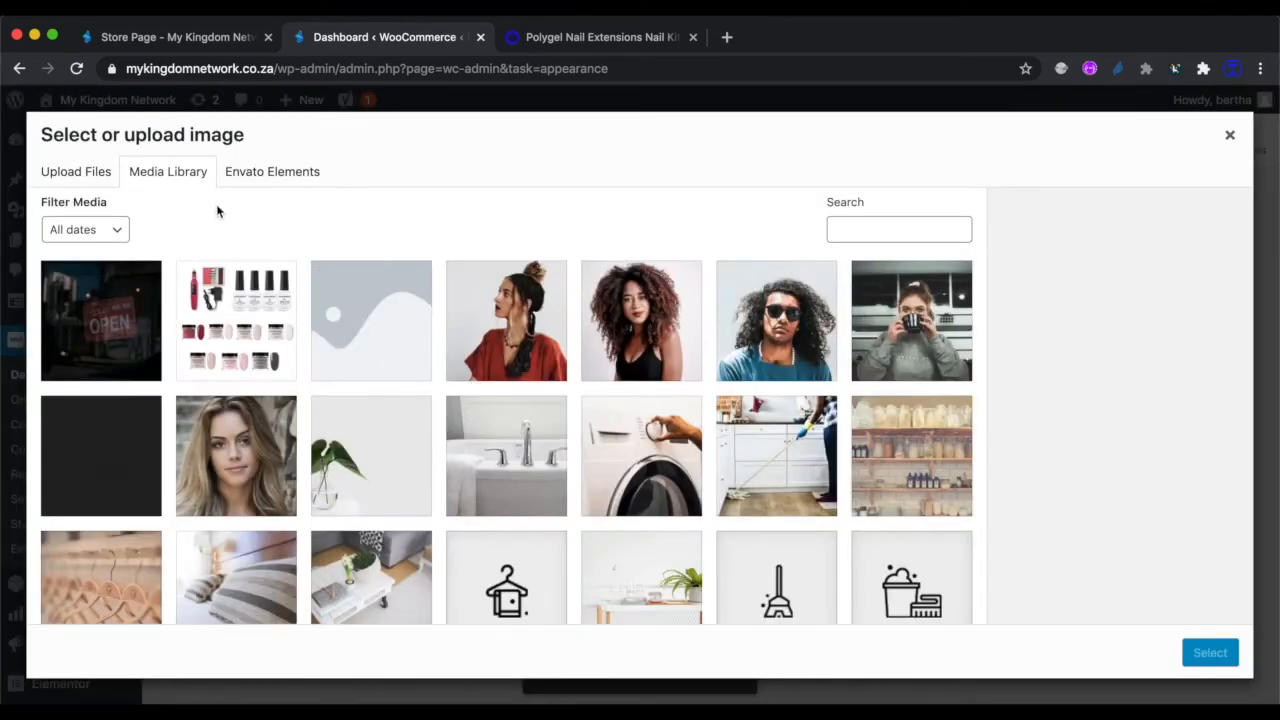
pyautogui.click(88, 180)
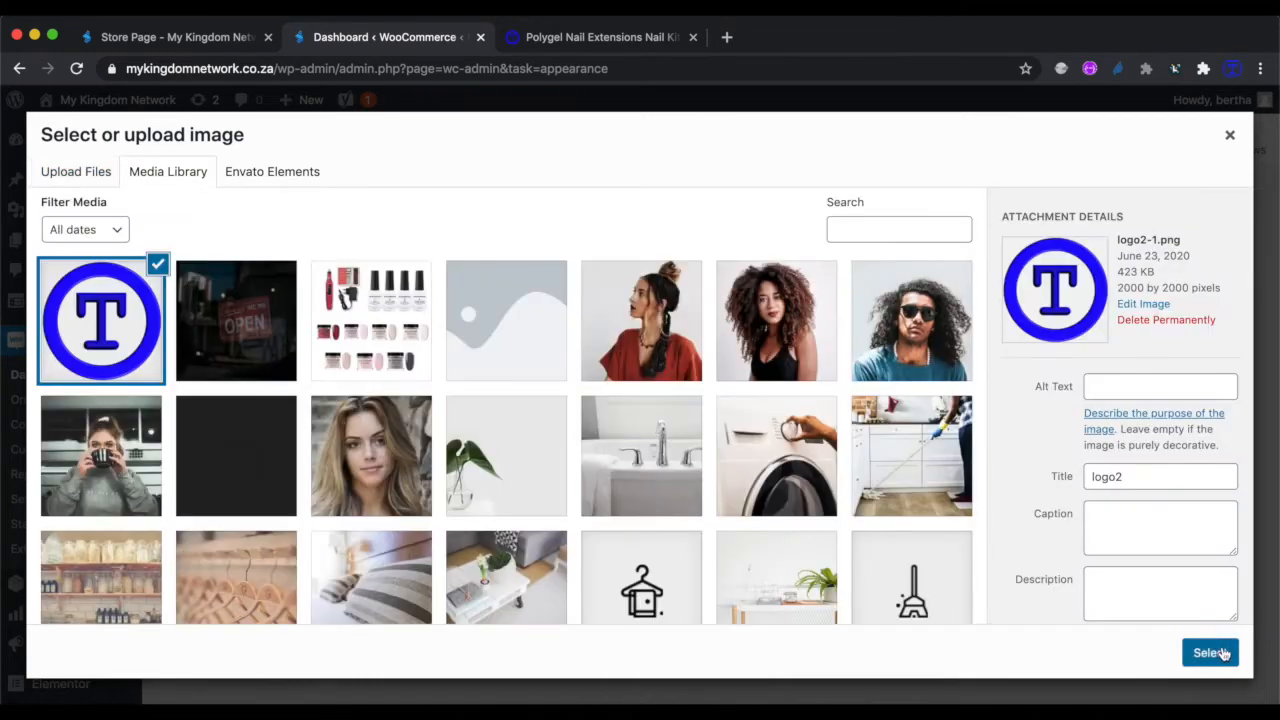
pyautogui.click(1212, 652)
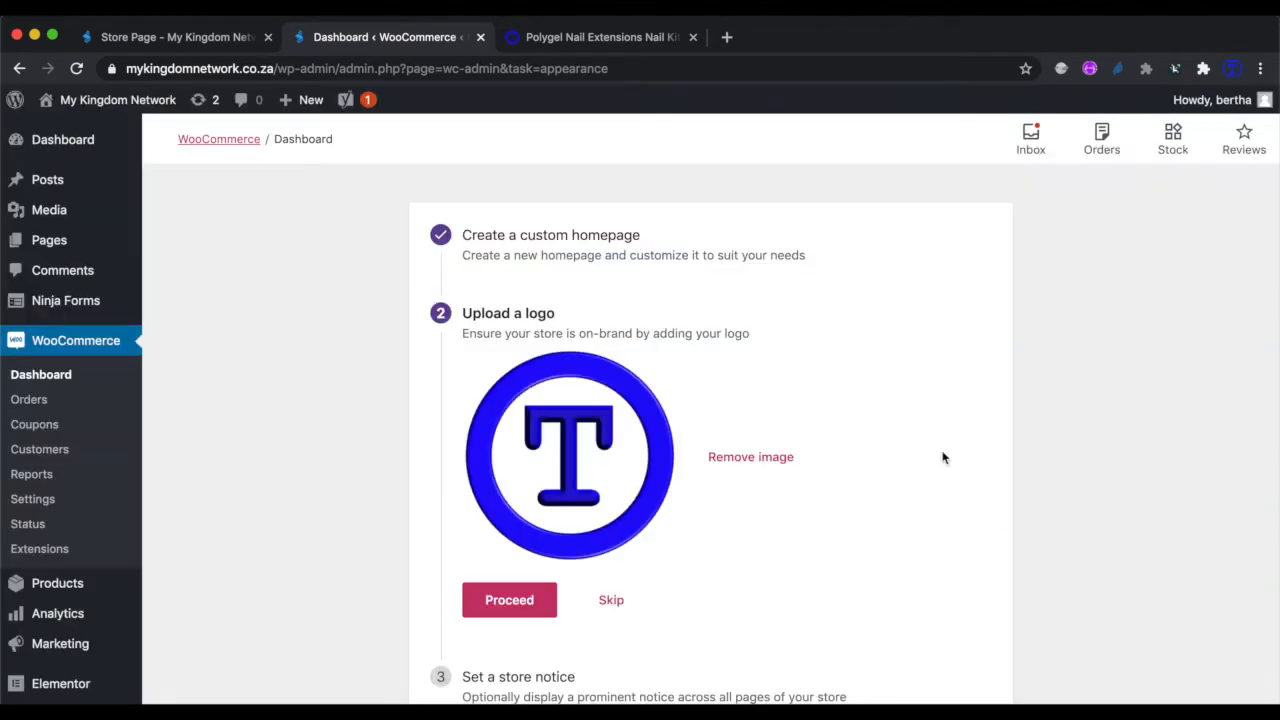
pyautogui.scroll(-3, 831, 520)
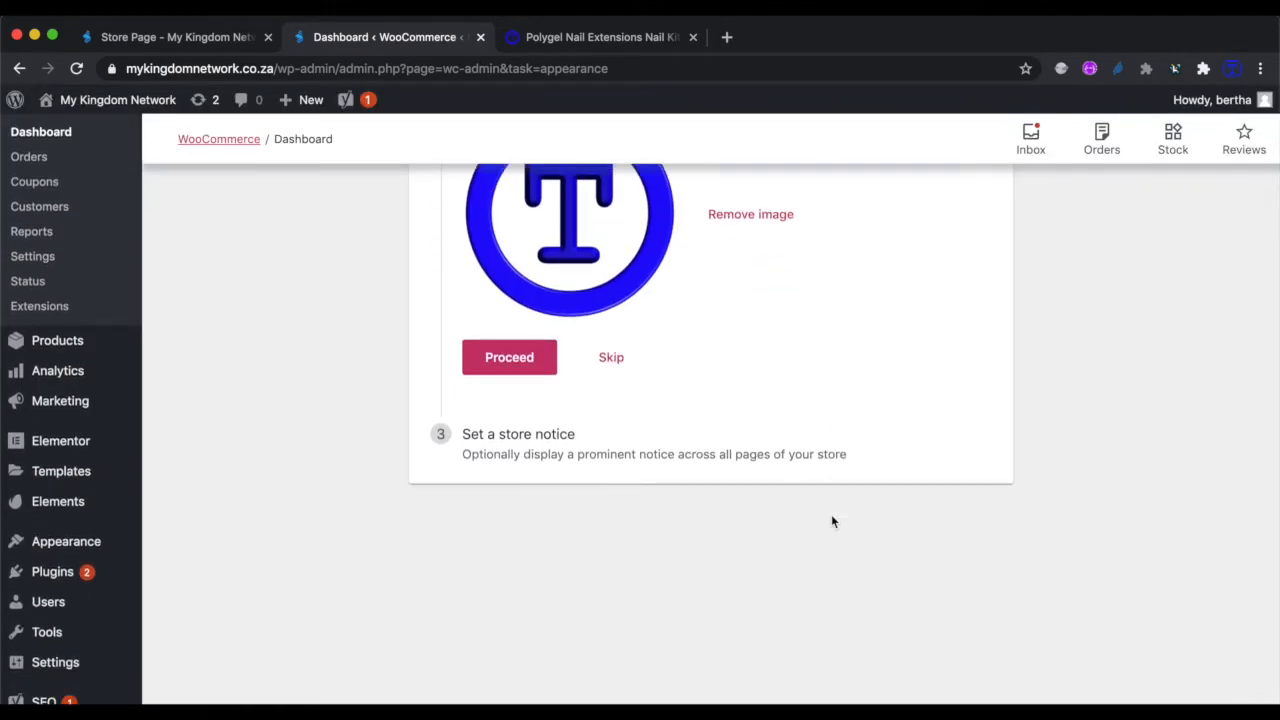
pyautogui.scroll(2, 831, 520)
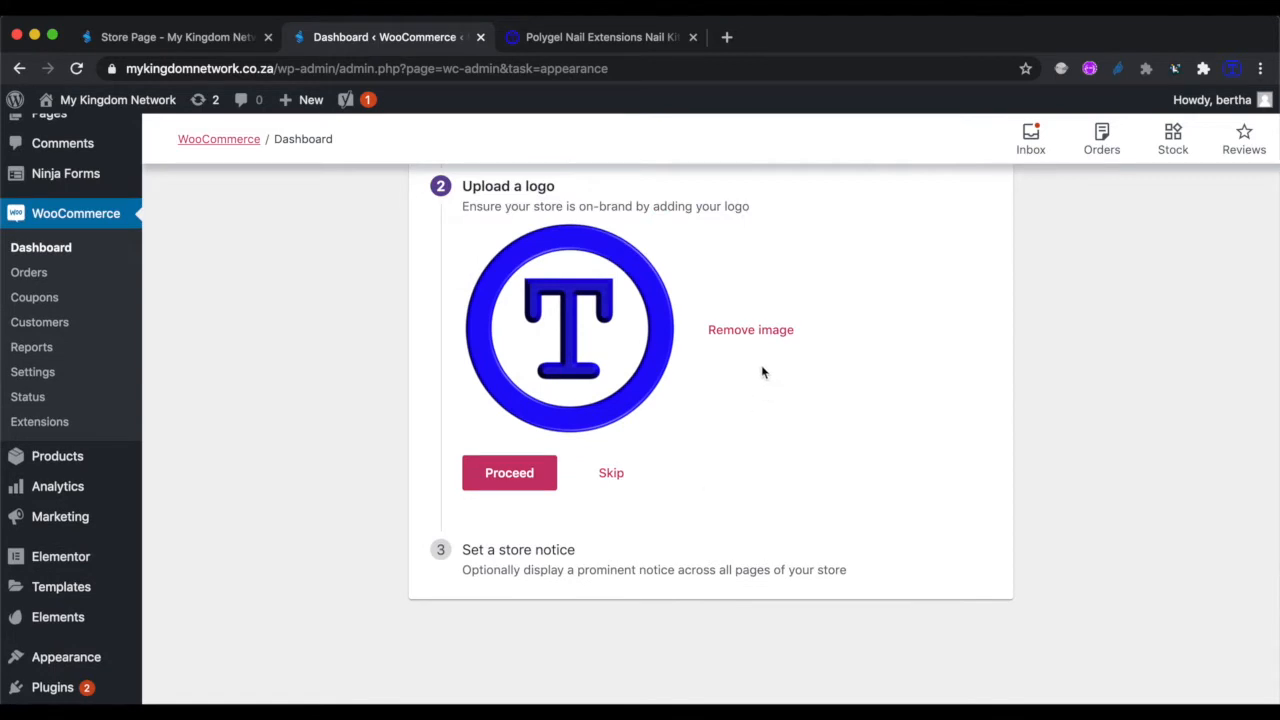
pyautogui.click(548, 478)
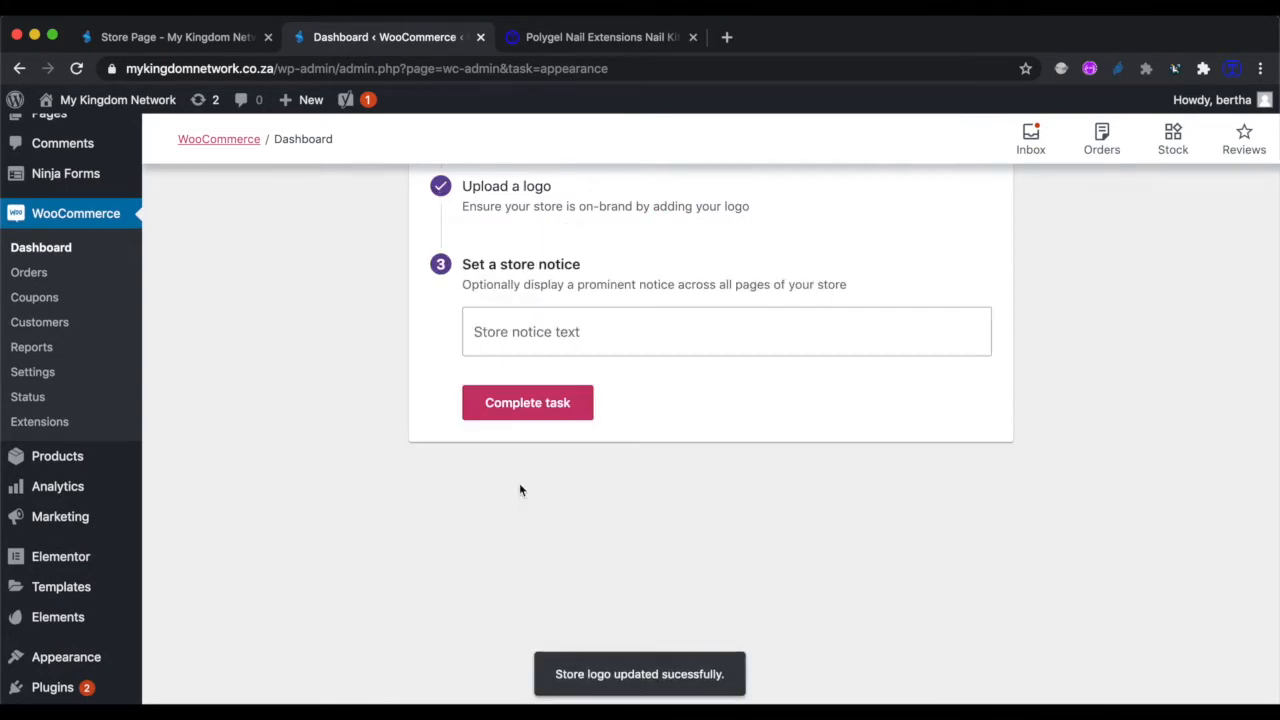
pyautogui.scroll(2, 606, 440)
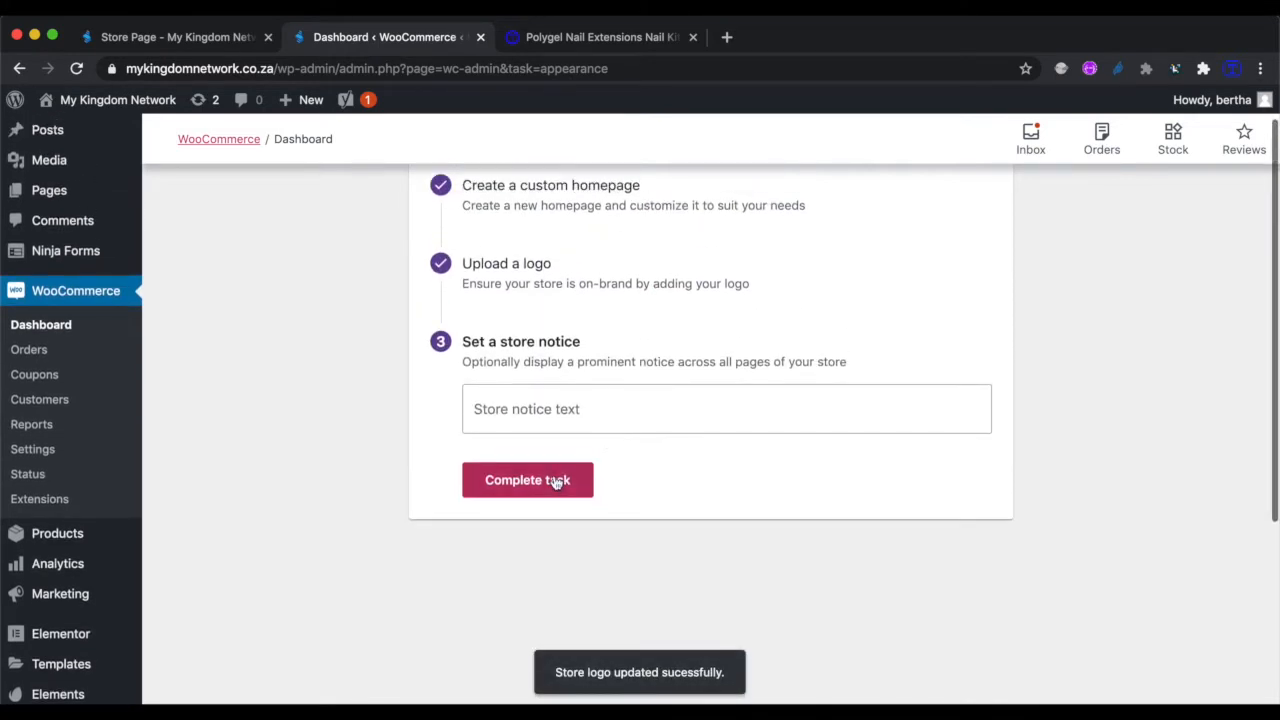
pyautogui.click(558, 481)
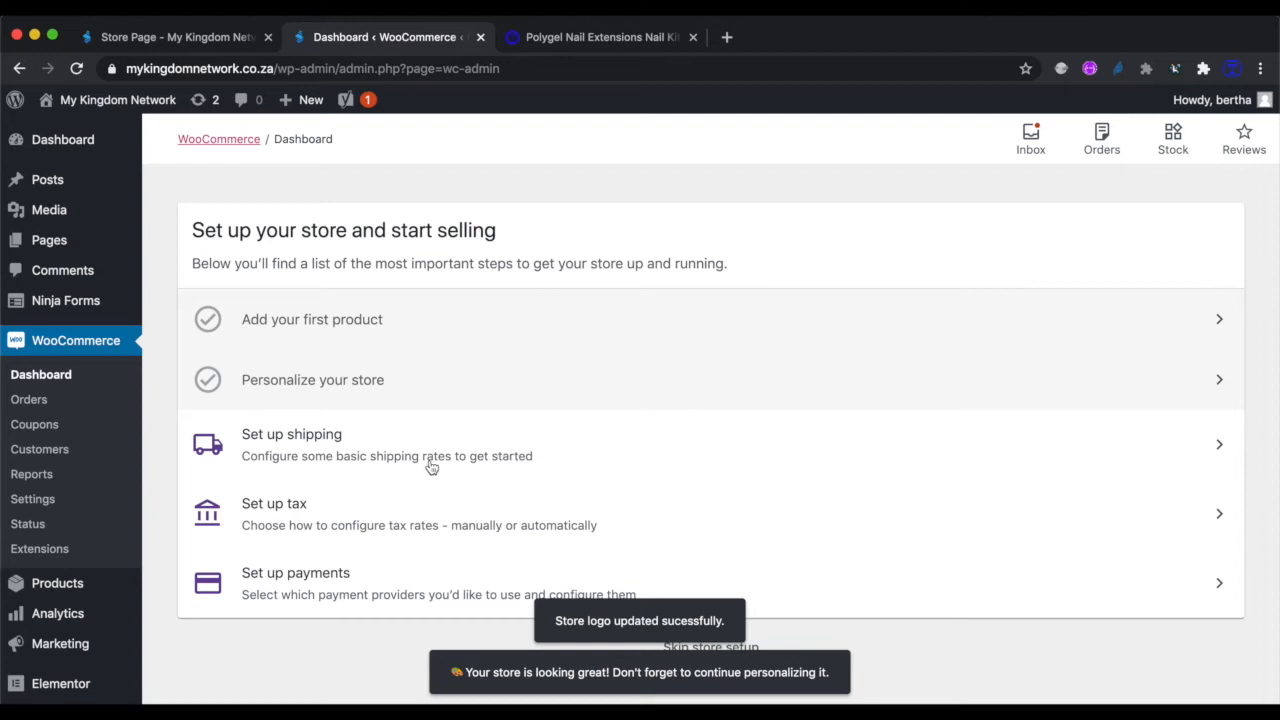
# Open the shipping setup task and accept the prefilled store location
pyautogui.click(1227, 449)
pyautogui.scroll(-3, 751, 487)
pyautogui.scroll(3, 751, 487)
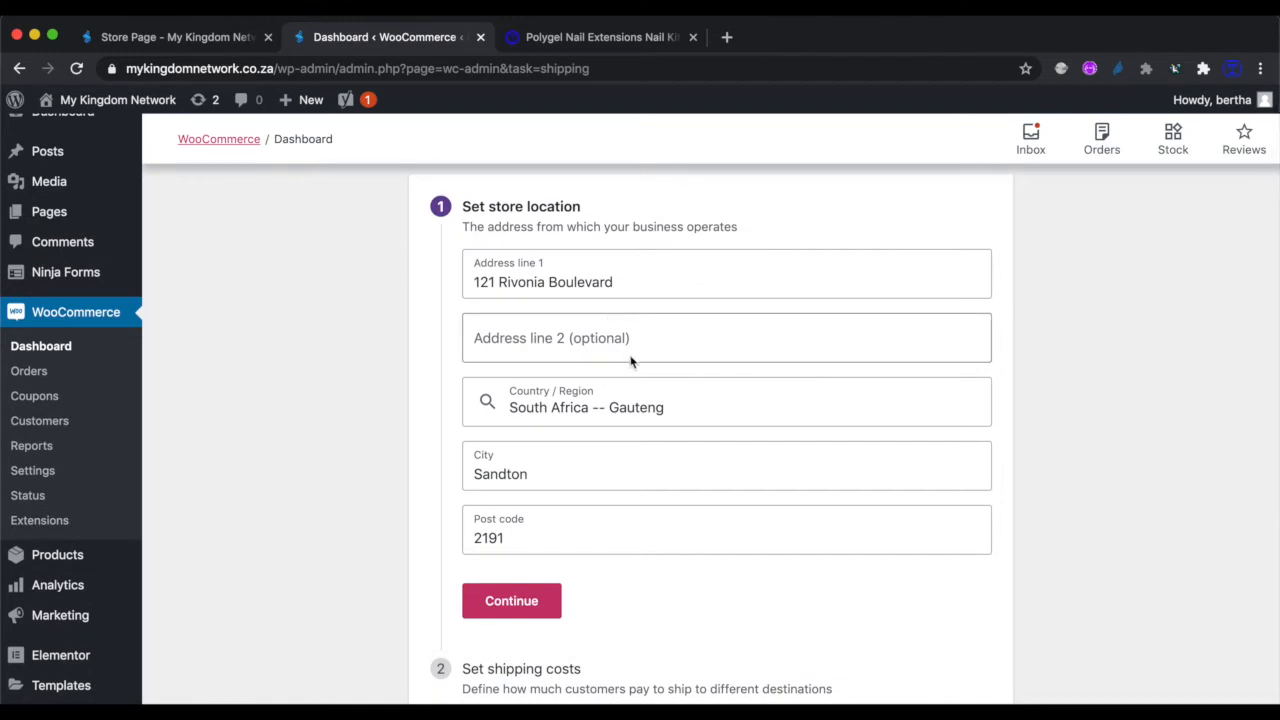
pyautogui.scroll(-1, 547, 430)
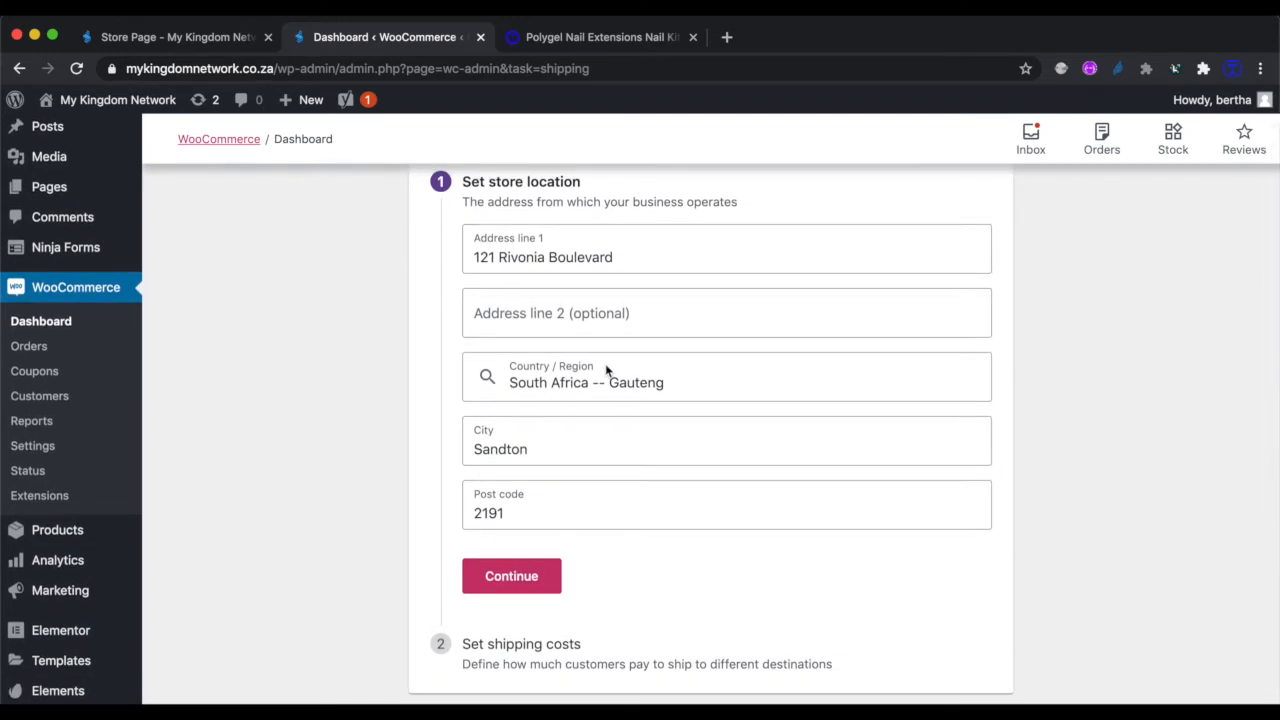
pyautogui.click(500, 588)
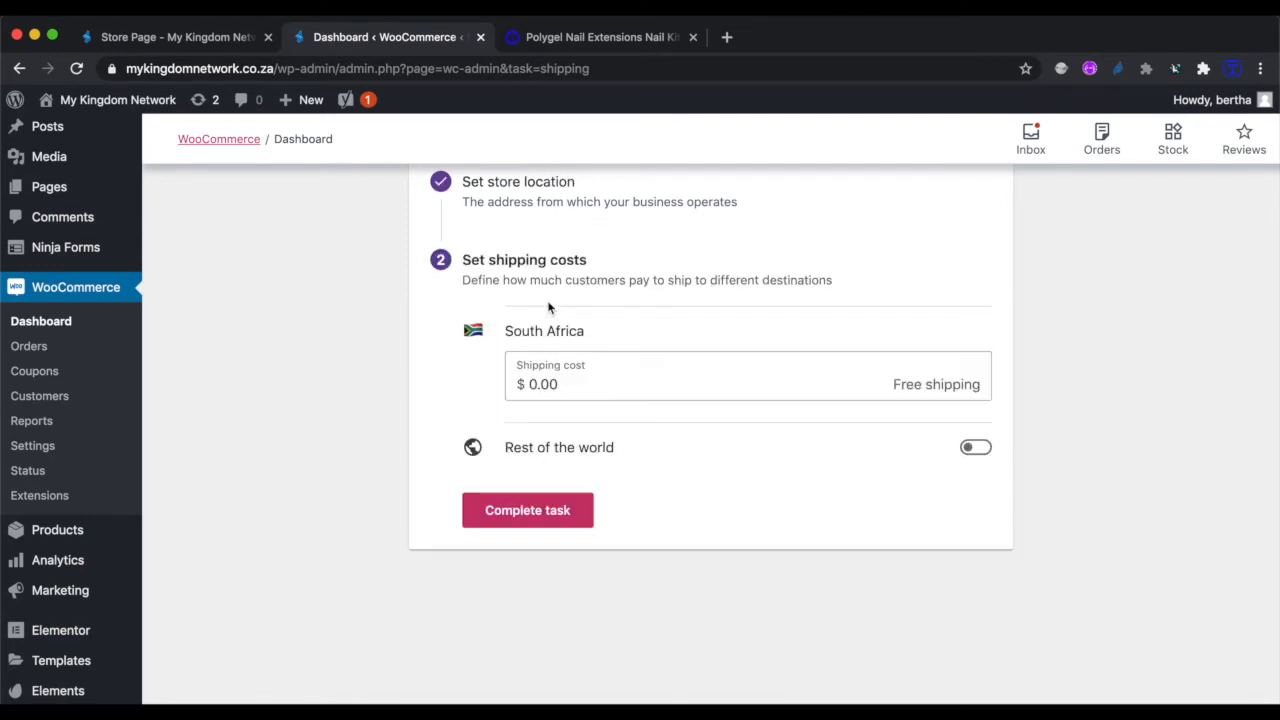
# Set the South Africa shipping cost to $150 and complete the shipping task with the rest of the world turned off
pyautogui.scroll(2, 563, 390)
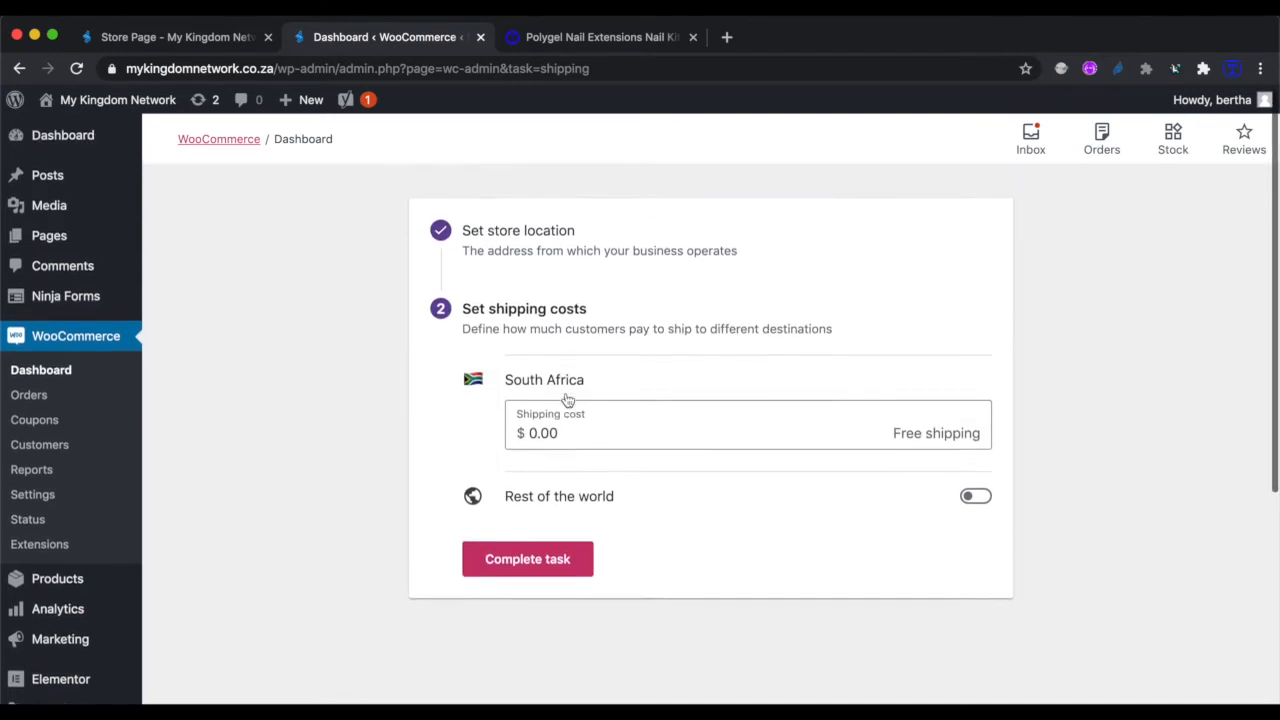
pyautogui.scroll(1, 568, 400)
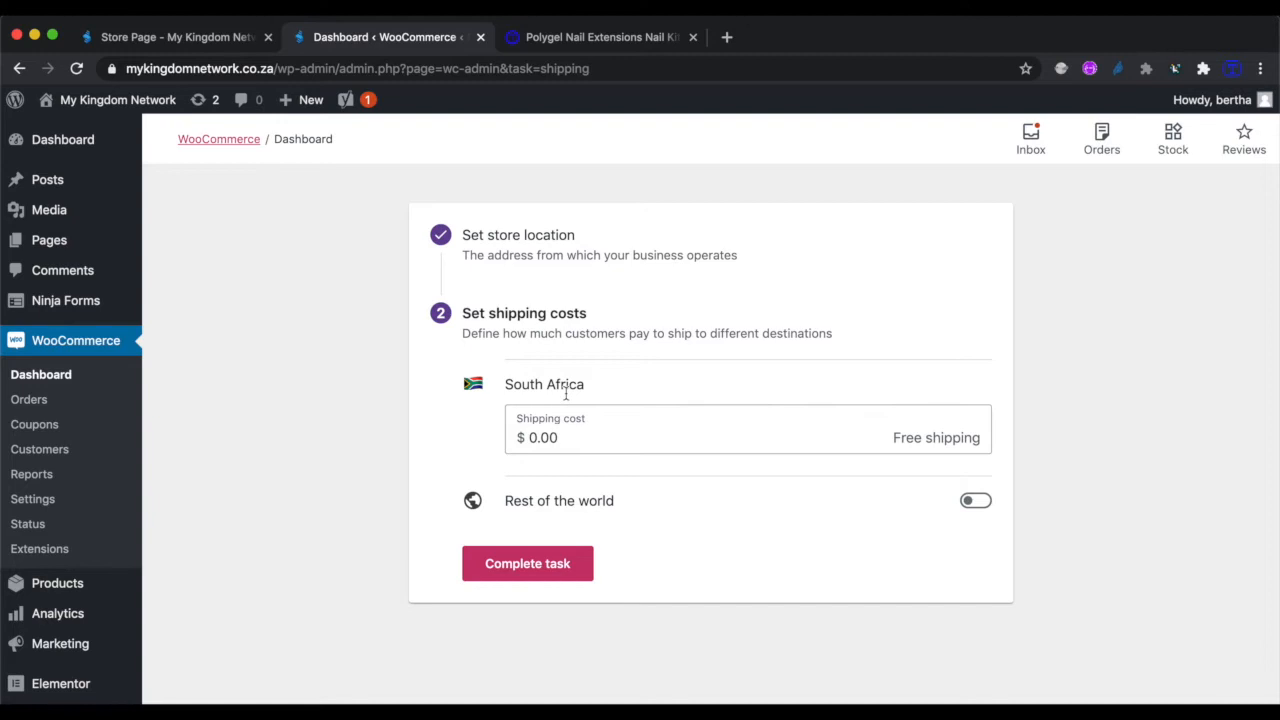
pyautogui.click(562, 437)
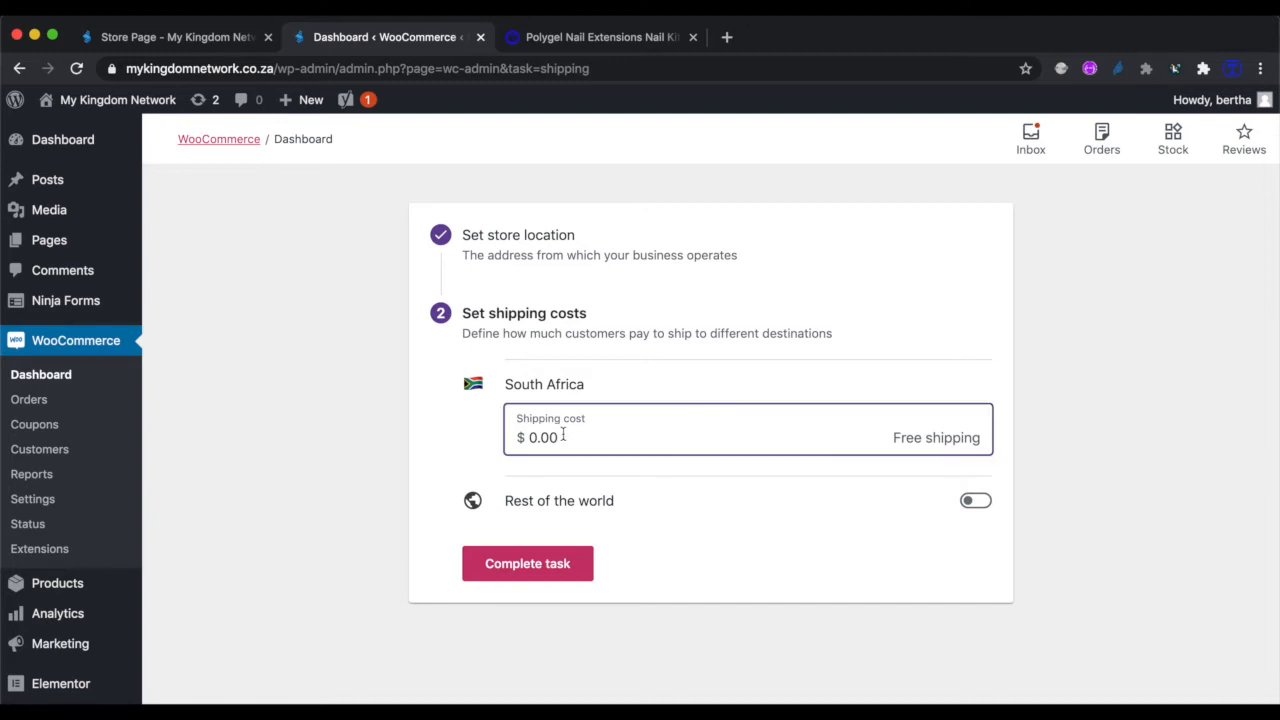
pyautogui.press('BackSpace')
pyautogui.press('BackSpace')
pyautogui.press('BackSpace')
pyautogui.press('BackSpace')
pyautogui.write('150')
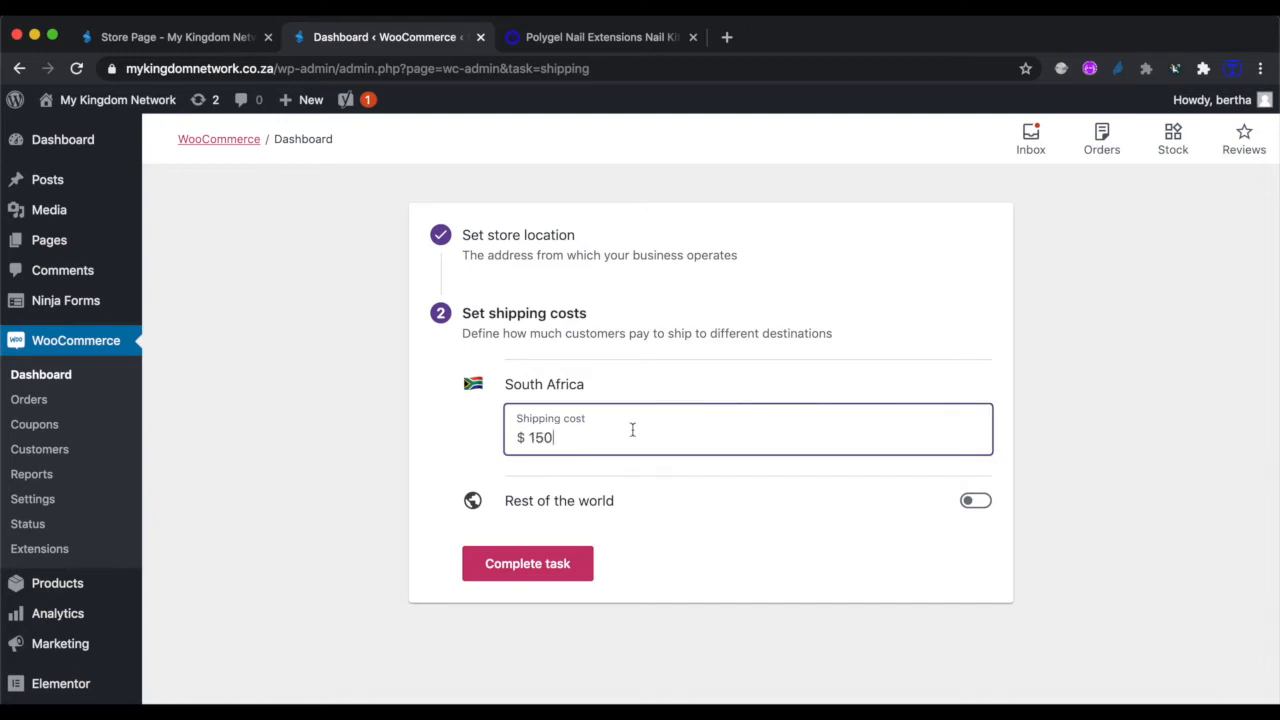
pyautogui.click(565, 565)
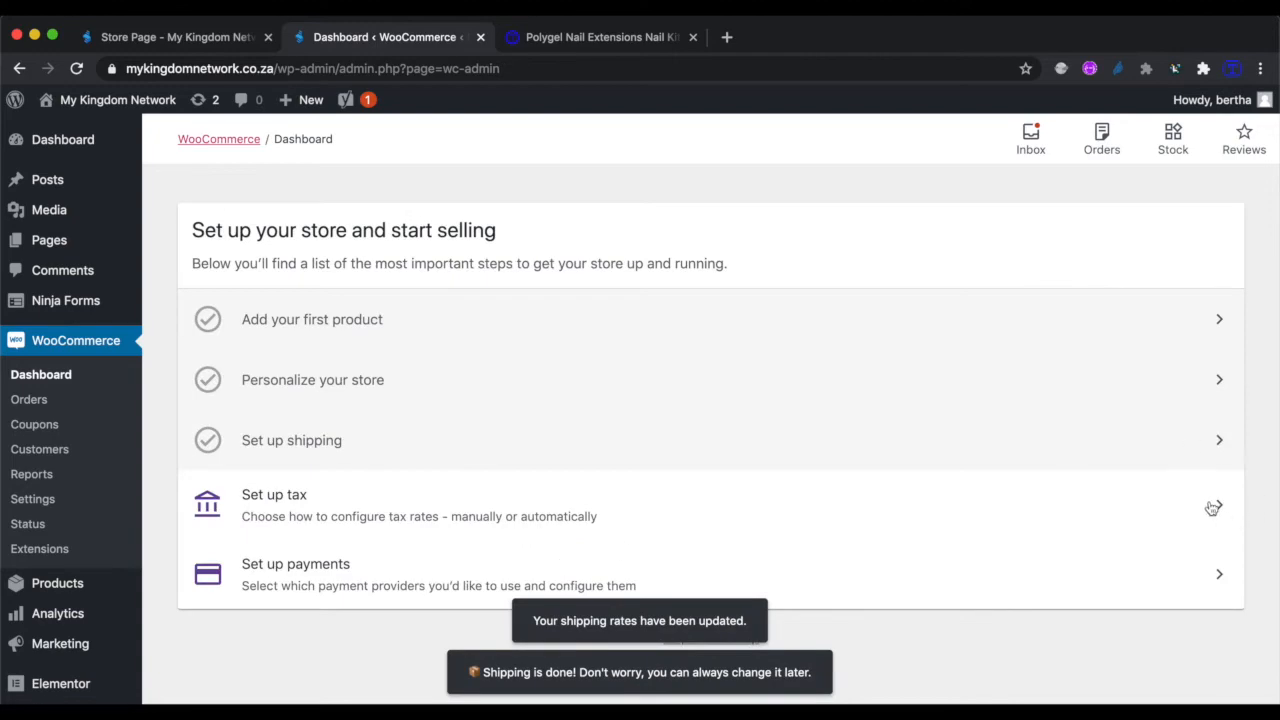
# Open the tax setup task, accept the prefilled store location and proceed to the standard tax rate settings
pyautogui.click(1212, 502)
pyautogui.click(545, 380)
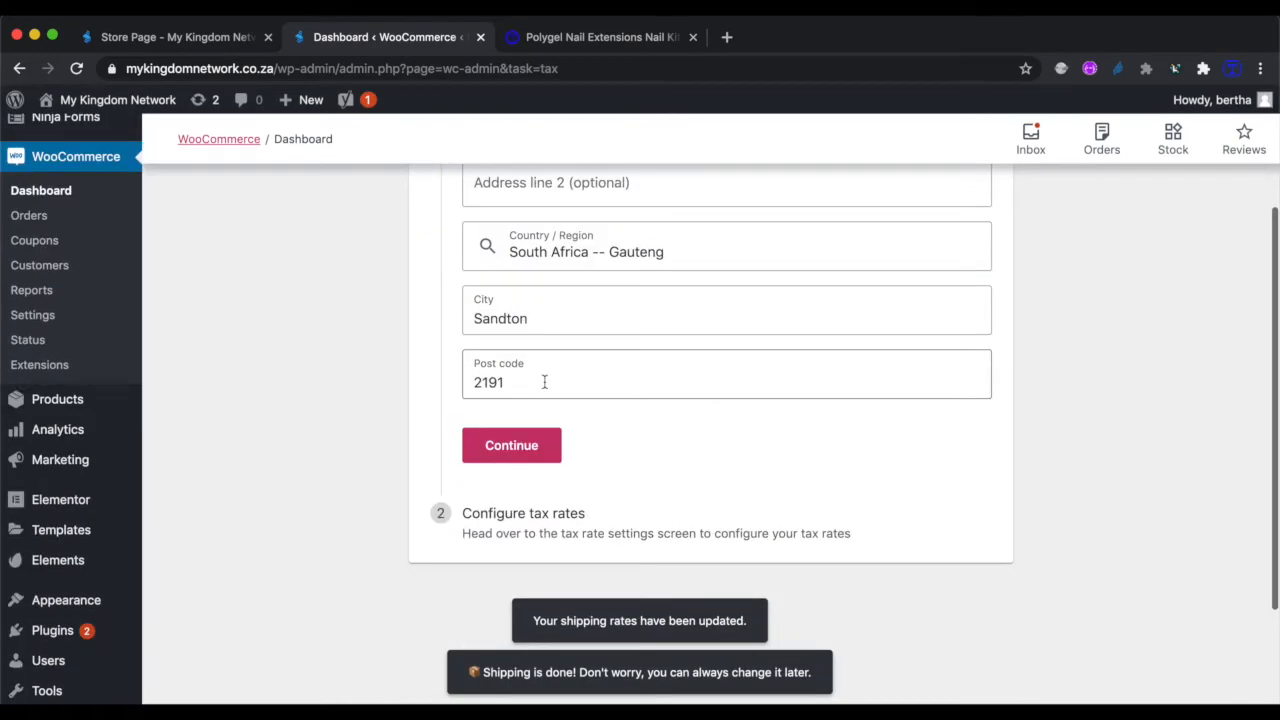
pyautogui.click(516, 385)
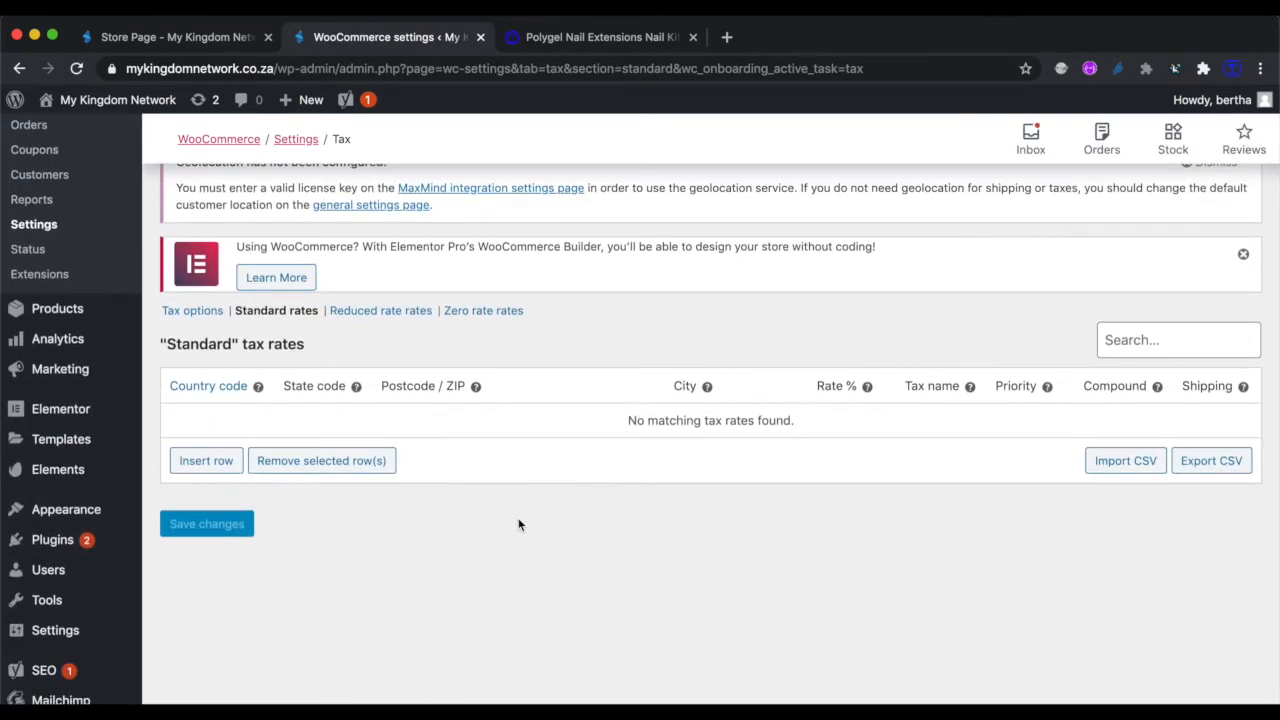
# Insert a new standard tax rate row with its default values and save the changes
pyautogui.click(208, 461)
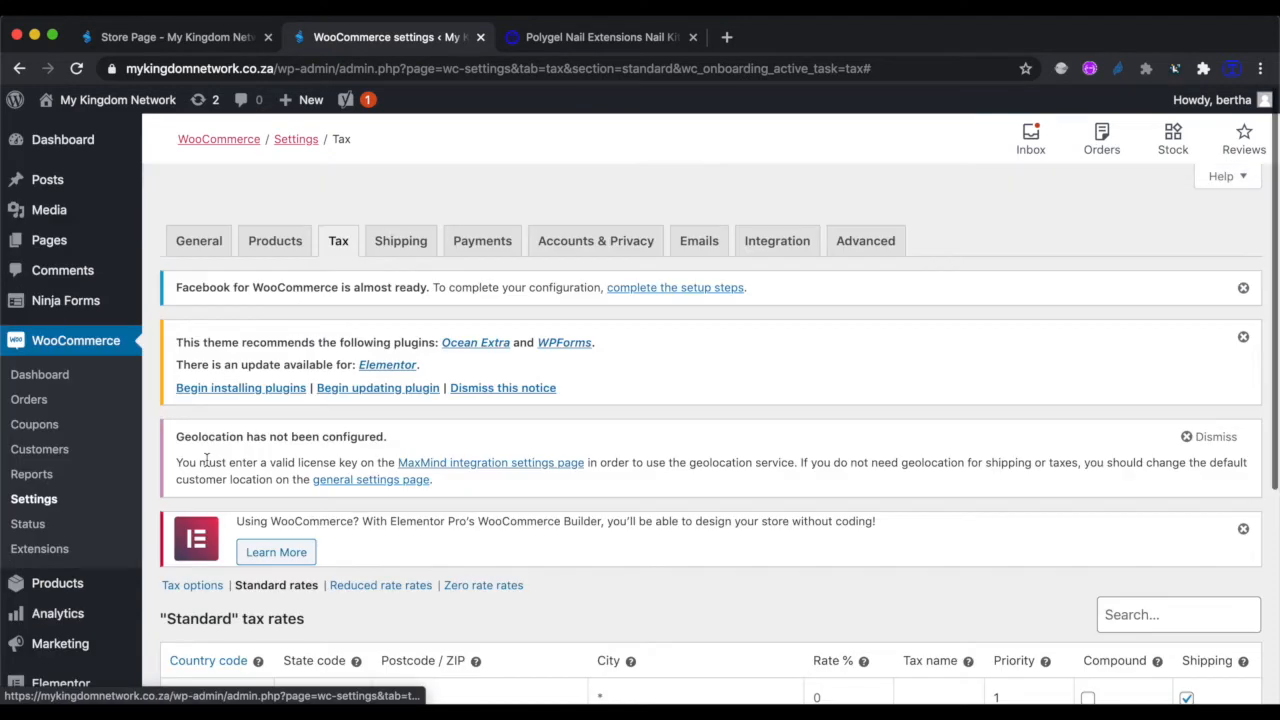
pyautogui.scroll(-5, 504, 510)
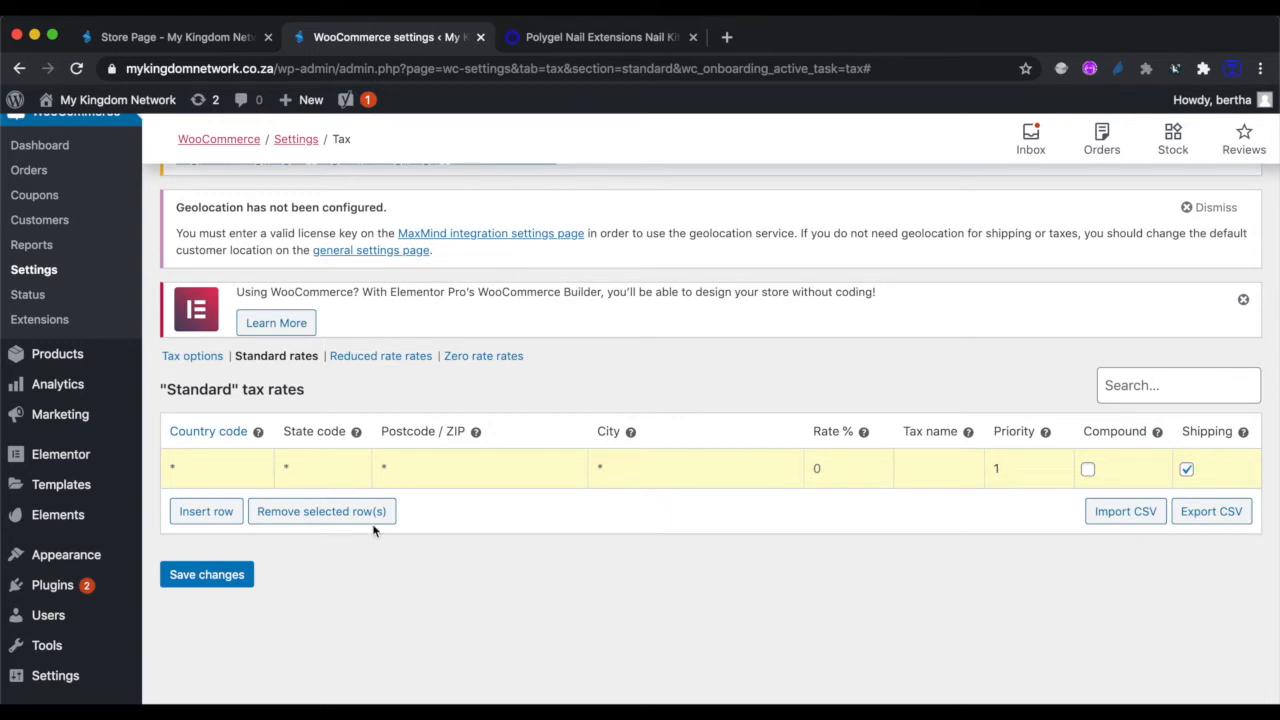
pyautogui.click(236, 586)
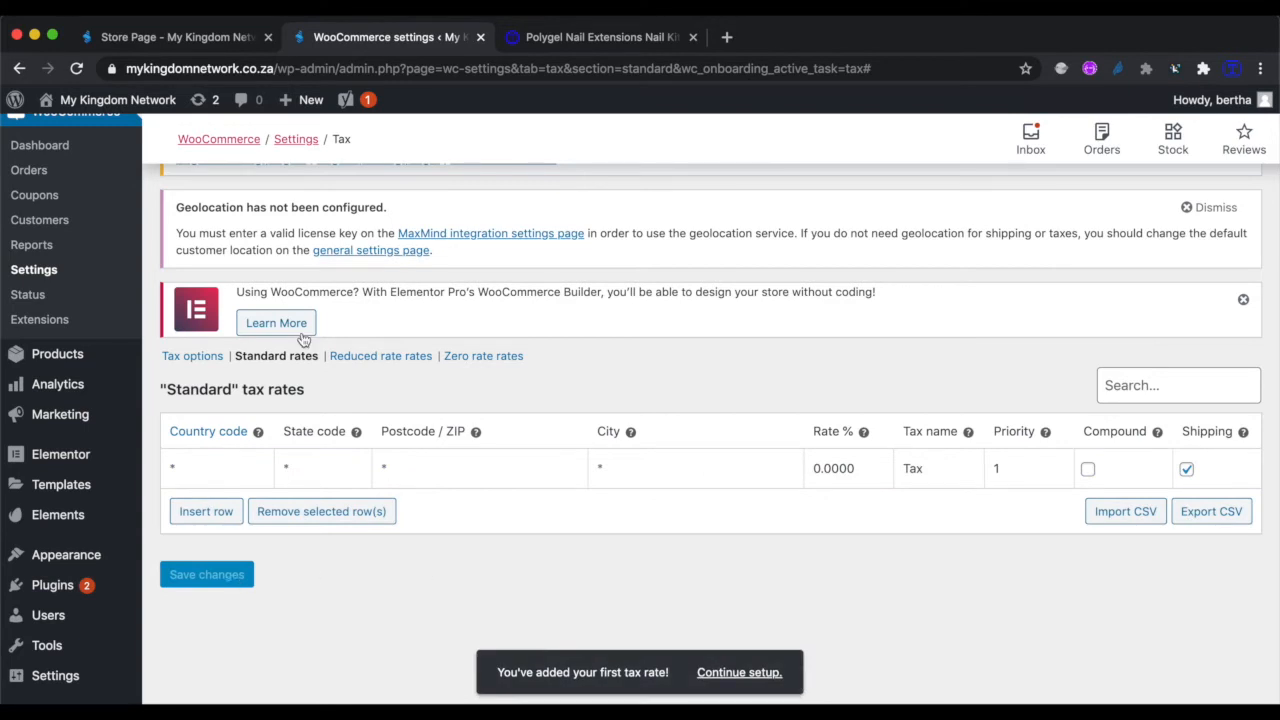
# Return to the store setup task list and open the payments setup task
pyautogui.scroll(1, 325, 262)
pyautogui.click(294, 139)
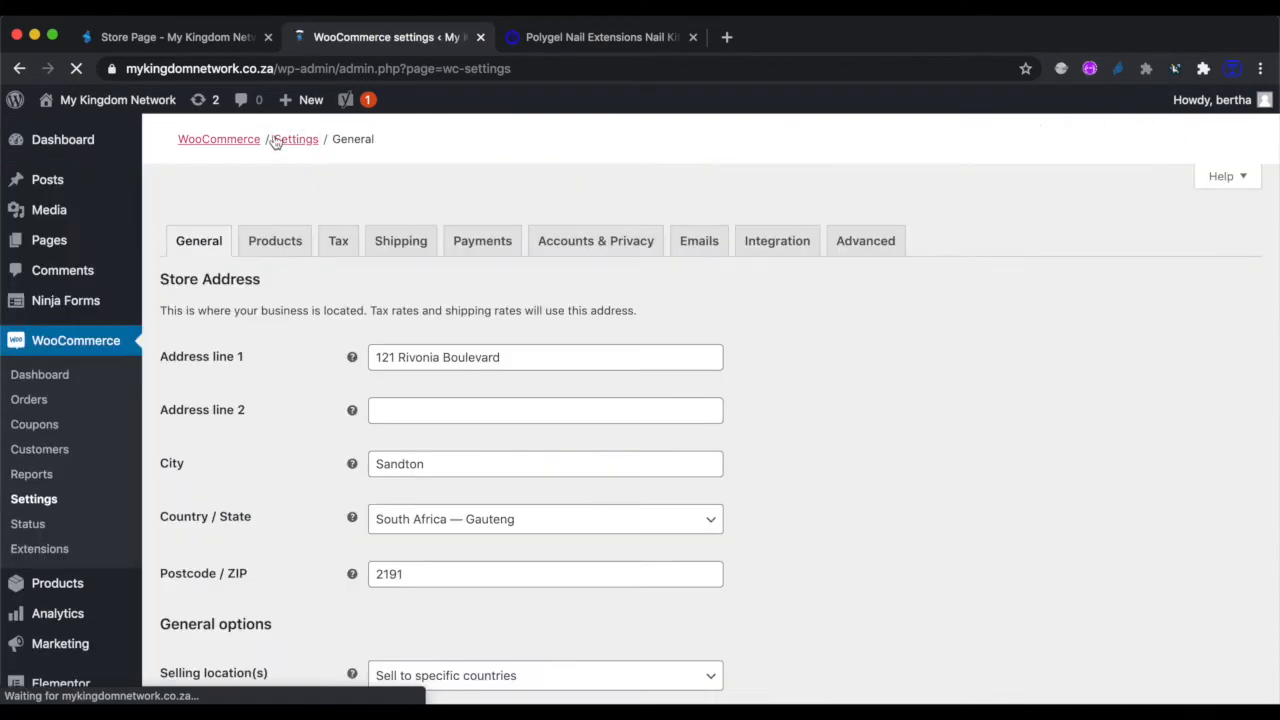
pyautogui.click(243, 139)
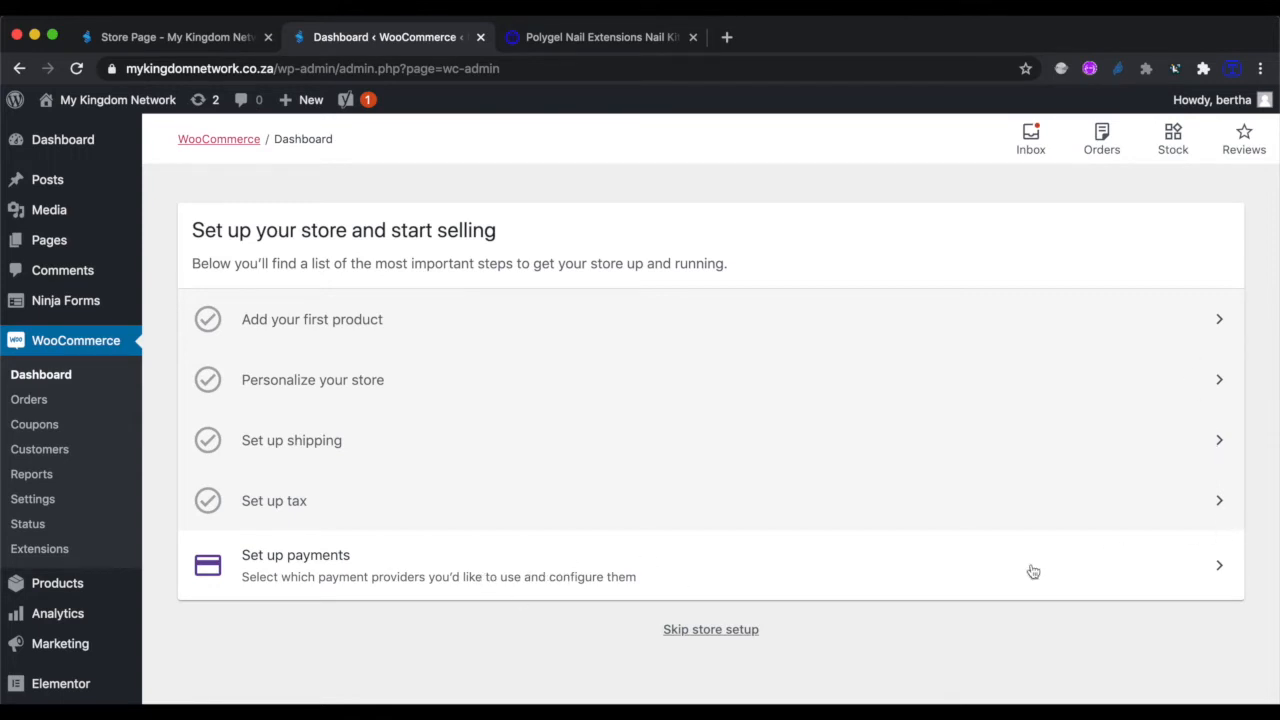
pyautogui.click(1215, 567)
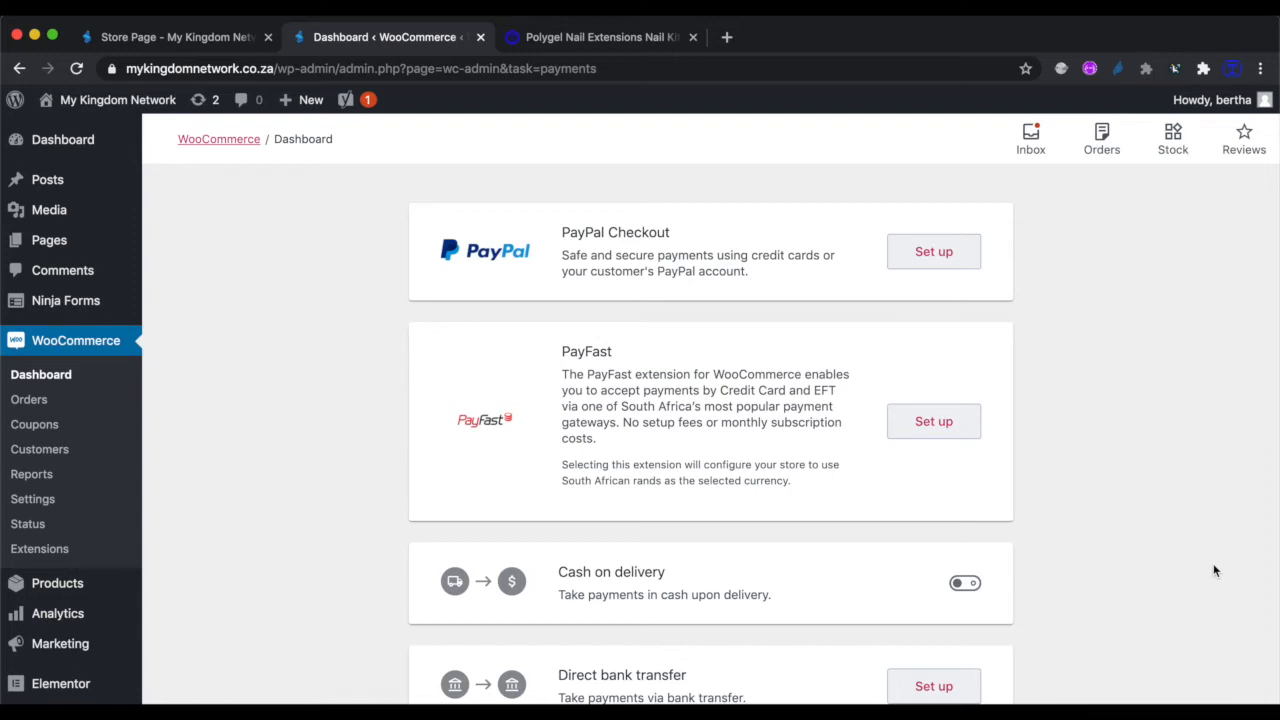
# Look through the offered payment providers and set up PayFast as a payment method
pyautogui.scroll(-2, 1213, 567)
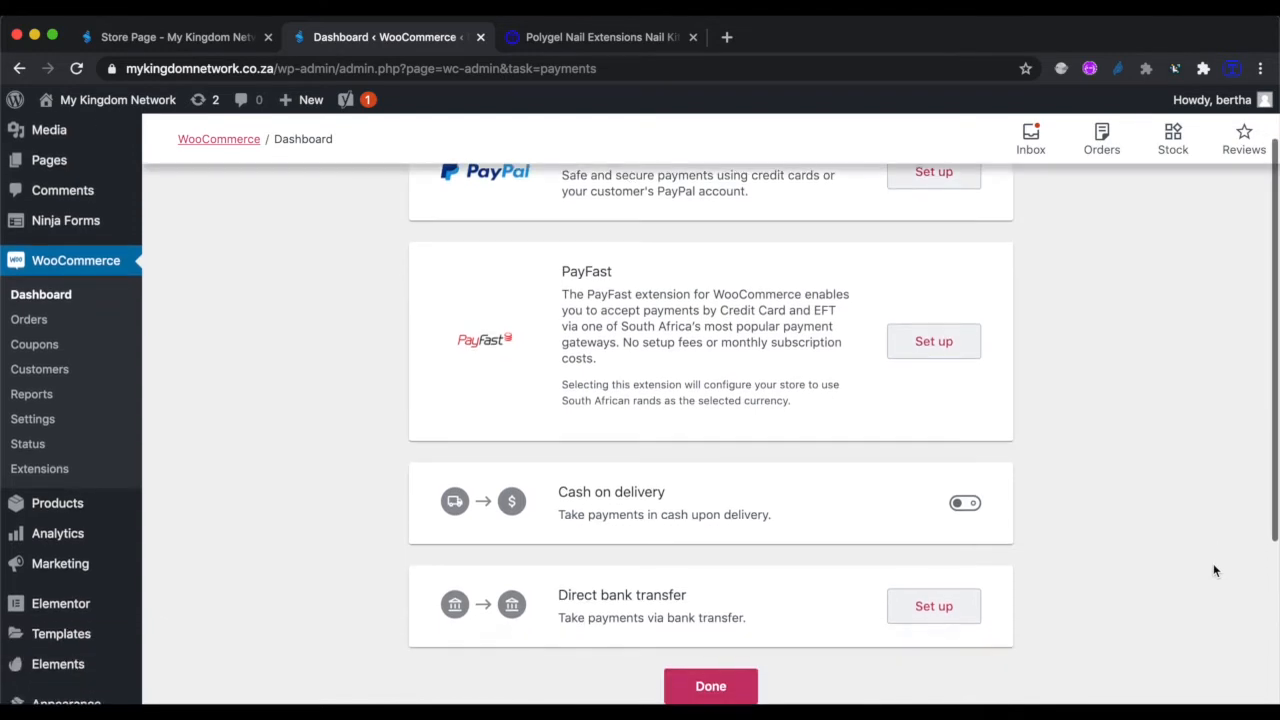
pyautogui.scroll(2, 1213, 567)
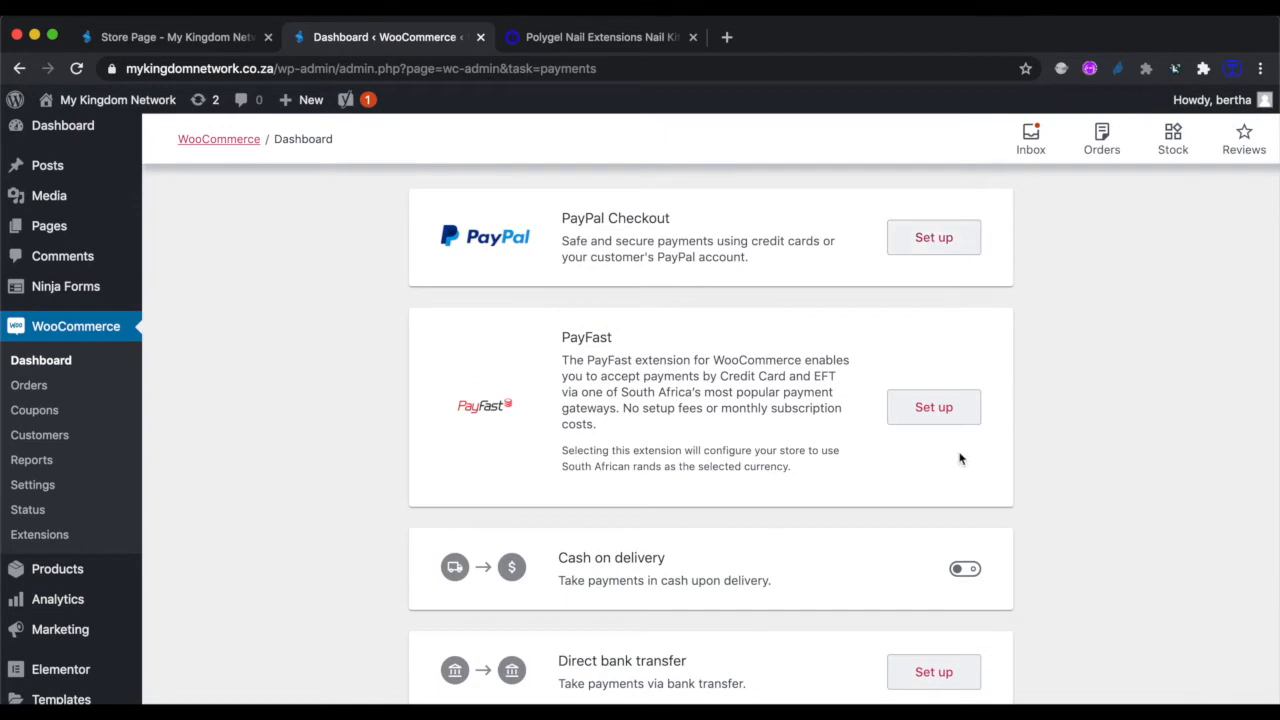
pyautogui.scroll(-3, 1030, 475)
pyautogui.scroll(3, 1025, 486)
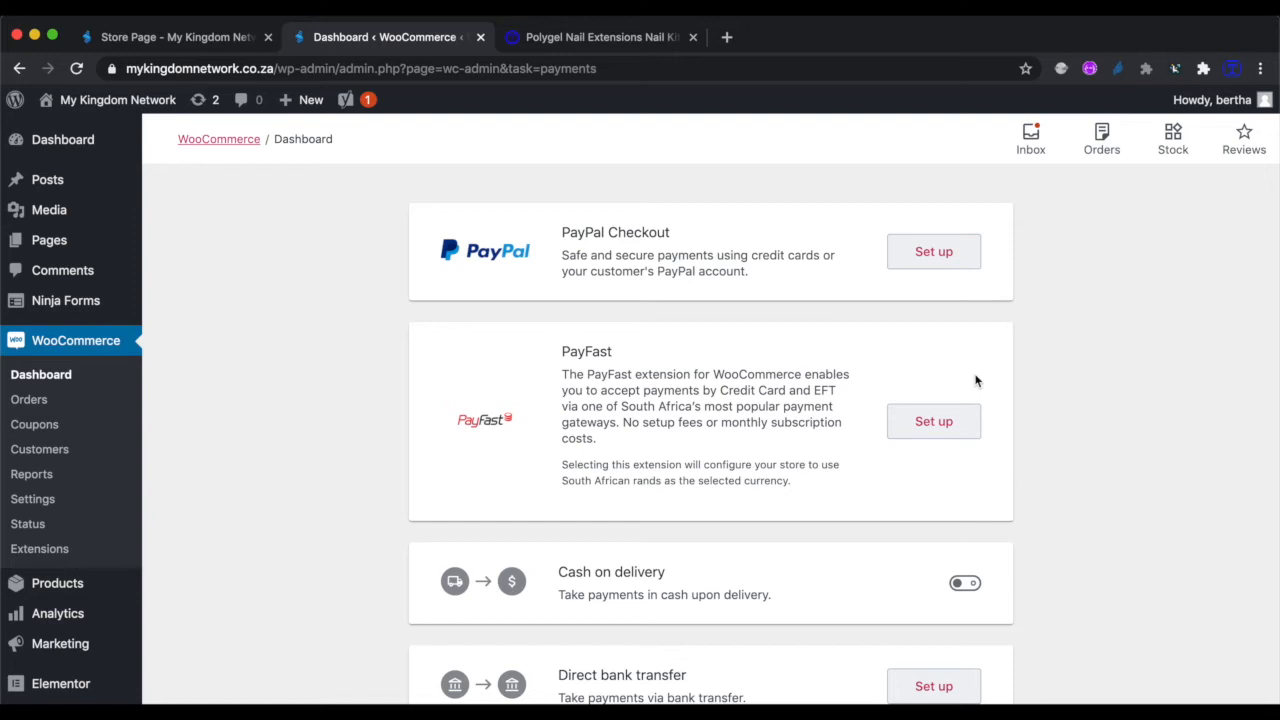
pyautogui.click(934, 421)
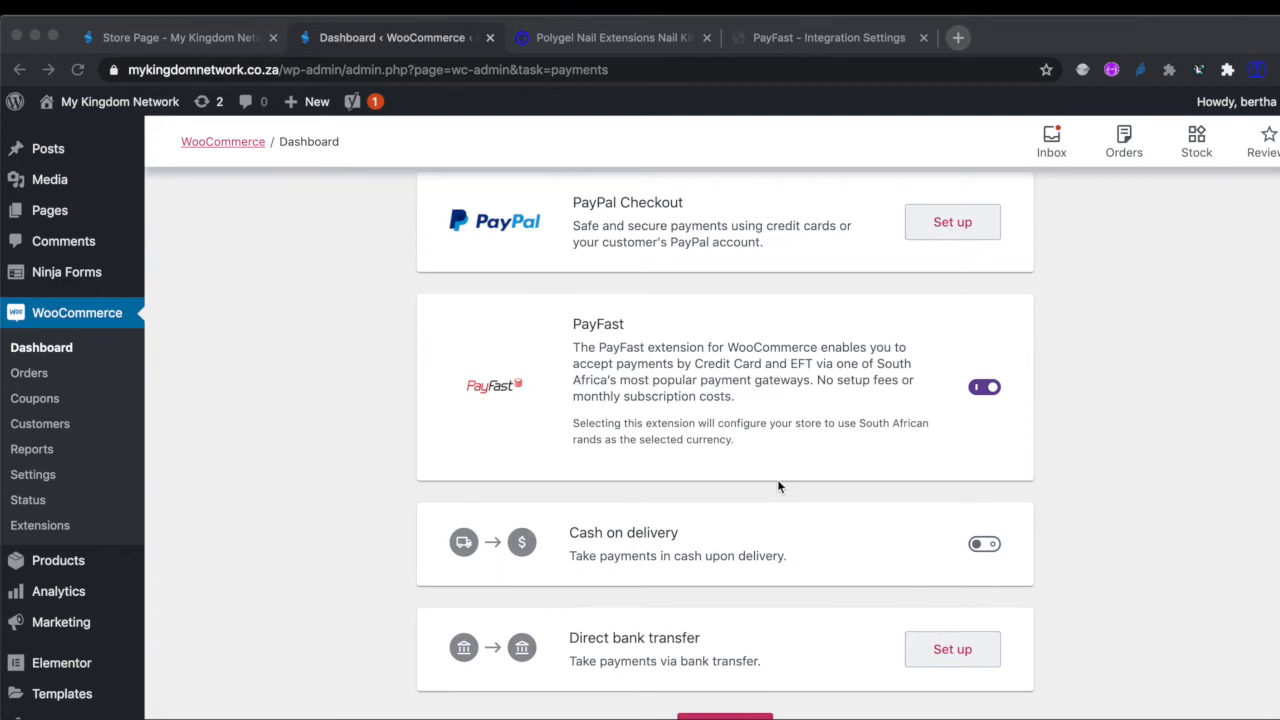
# Review the available payment methods, including PayPal Checkout, PayFast, cash on delivery and direct bank transfer
pyautogui.scroll(-2, 778, 485)
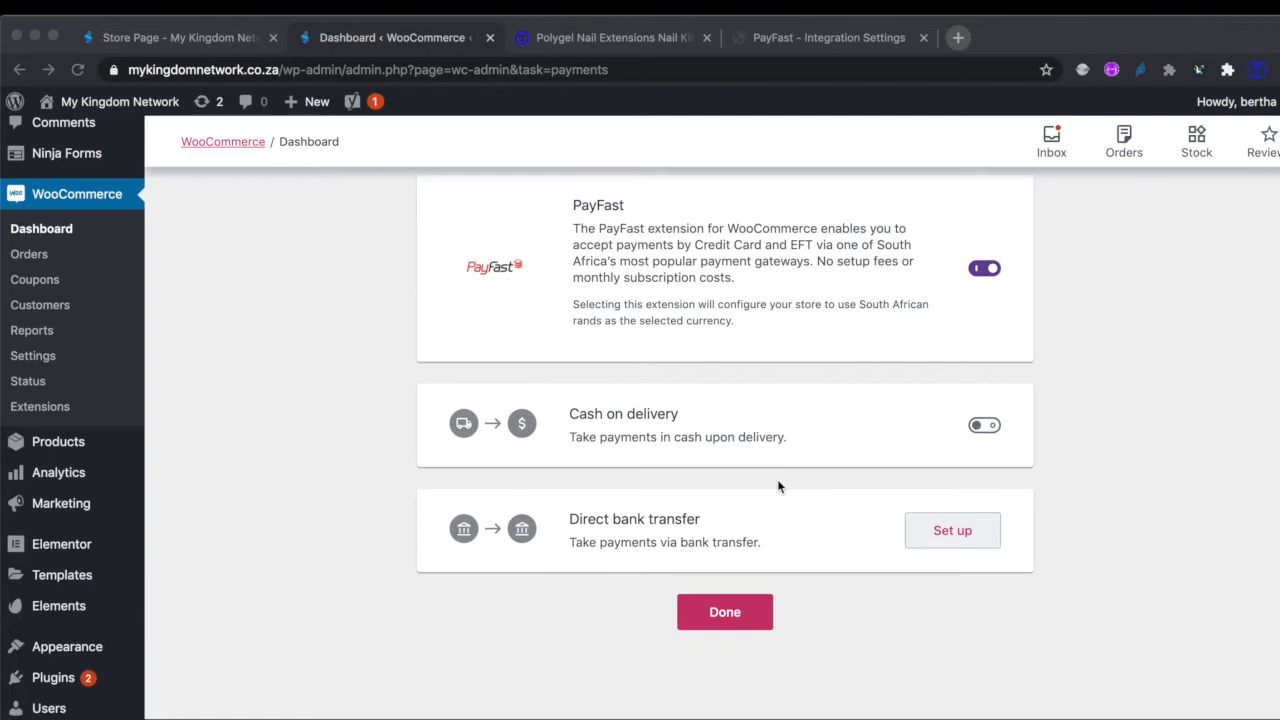
pyautogui.scroll(2, 778, 486)
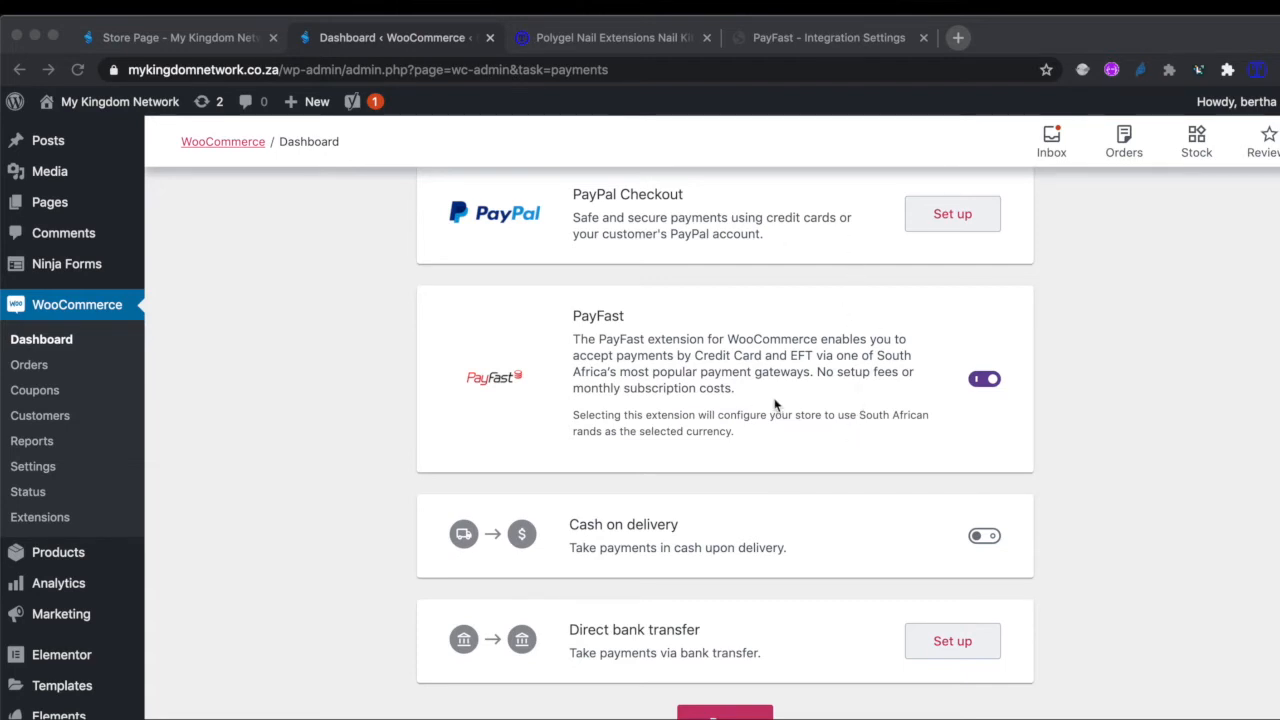
pyautogui.scroll(-3, 774, 404)
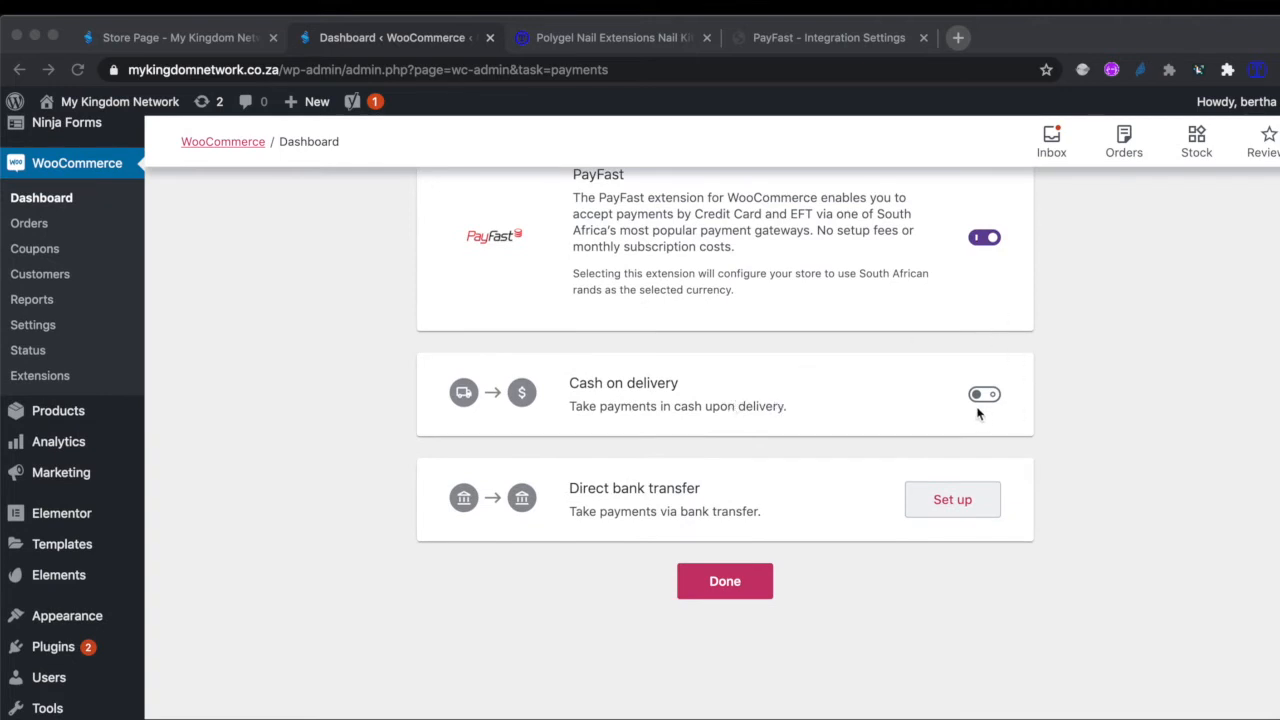
pyautogui.scroll(-1, 886, 544)
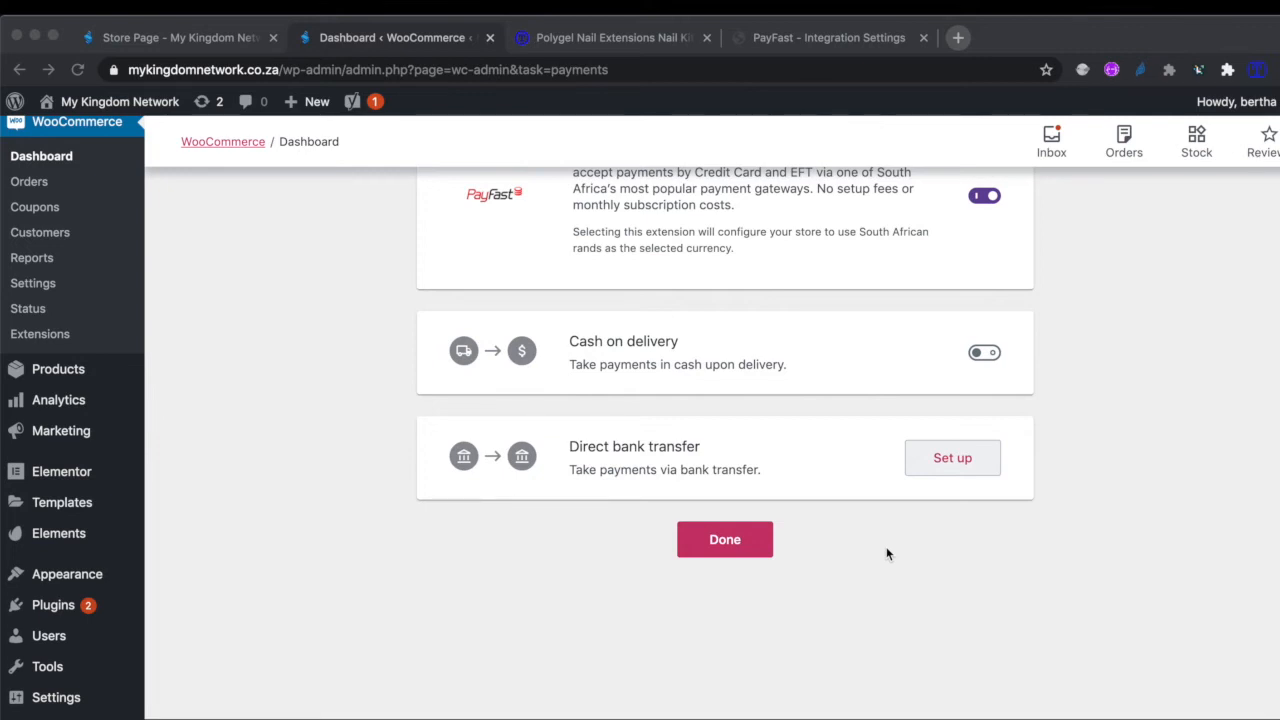
pyautogui.scroll(1, 886, 553)
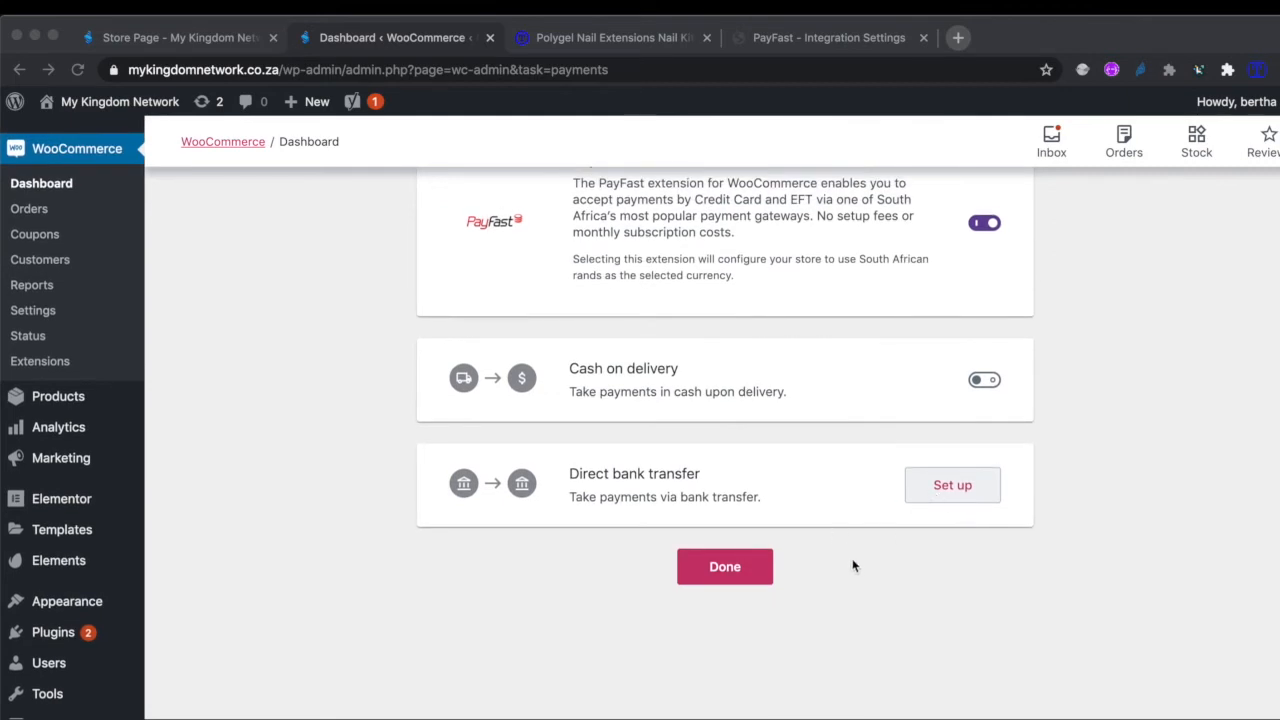
pyautogui.scroll(3, 853, 566)
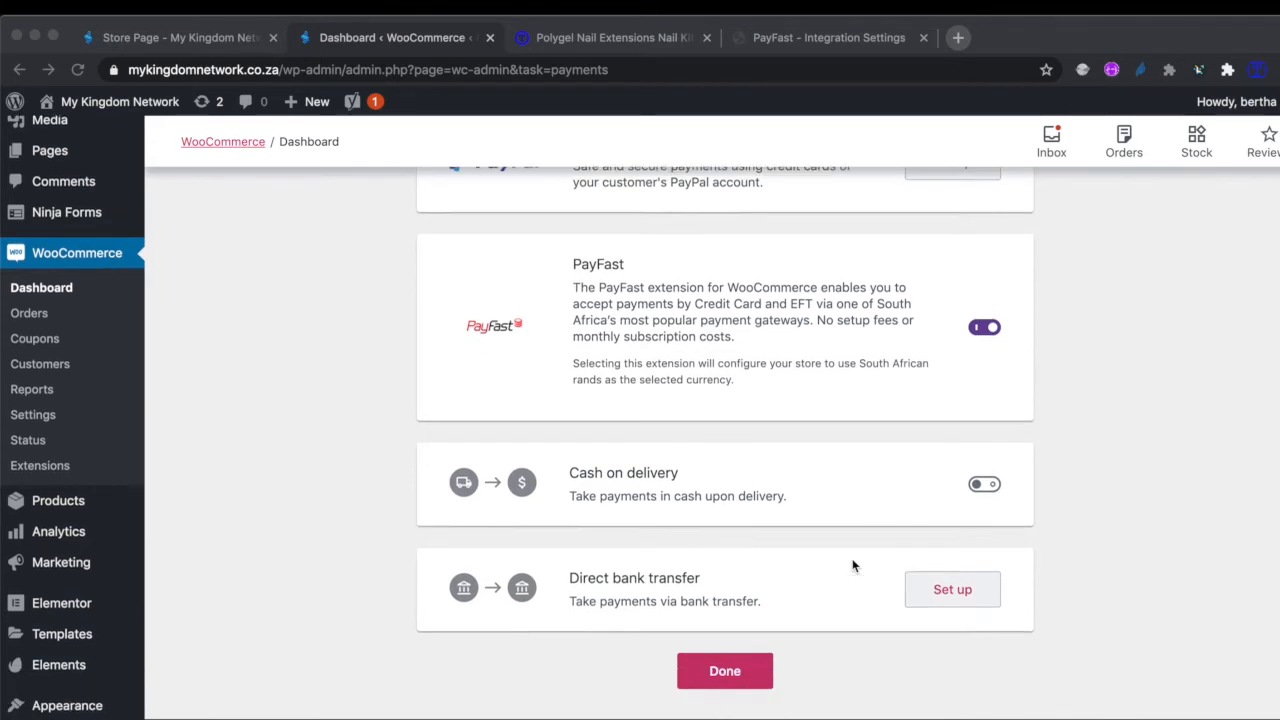
pyautogui.scroll(1, 853, 566)
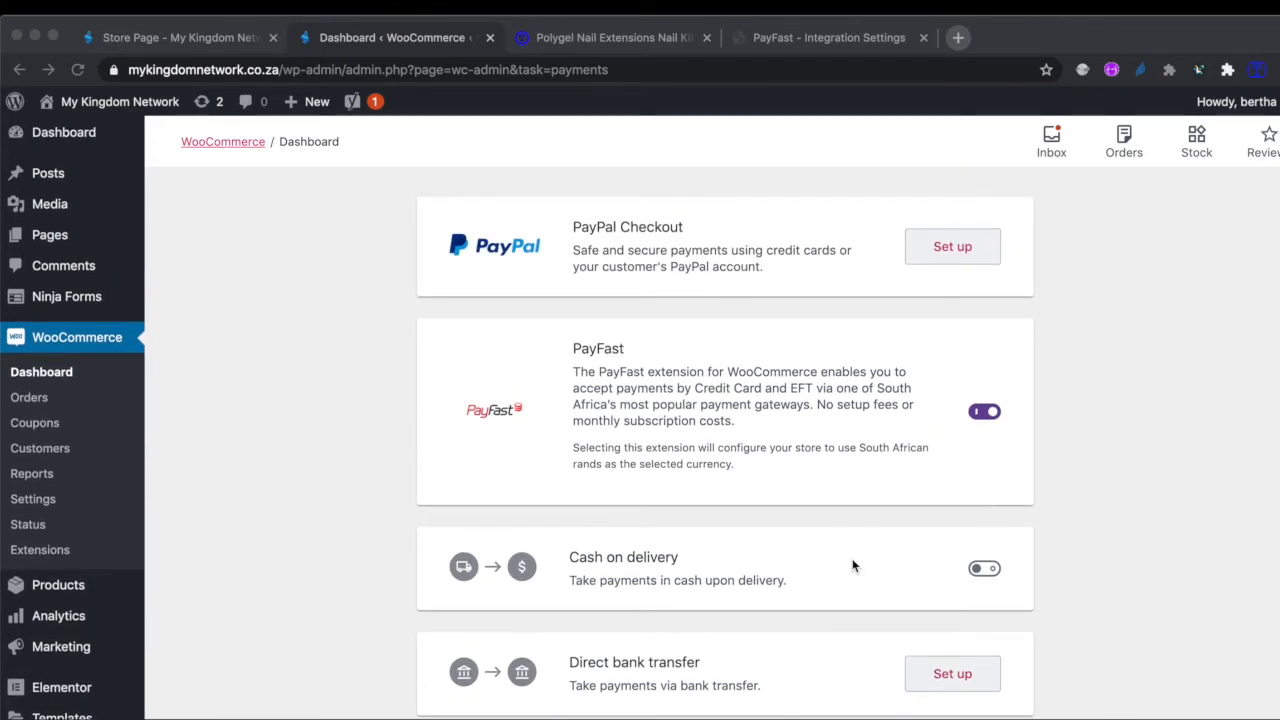
pyautogui.scroll(1, 808, 335)
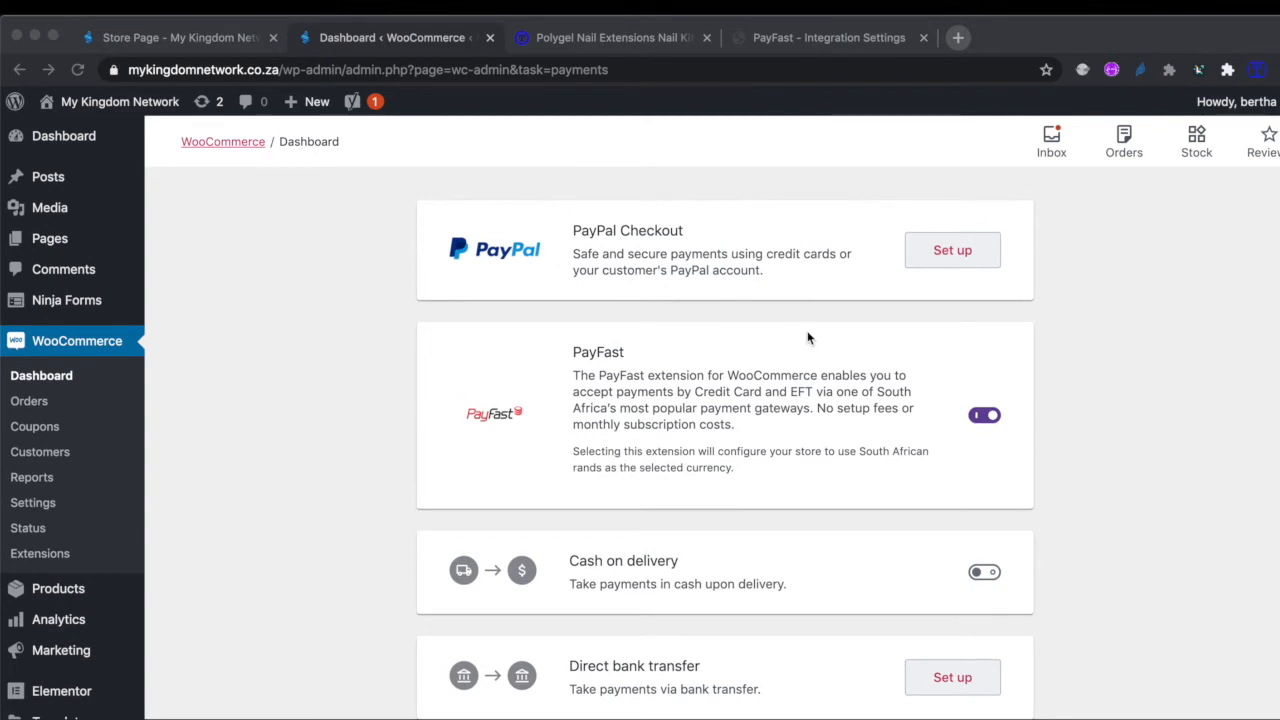
# Complete the payments task with only PayFast enabled and hide the finished store setup card
pyautogui.scroll(-3, 808, 337)
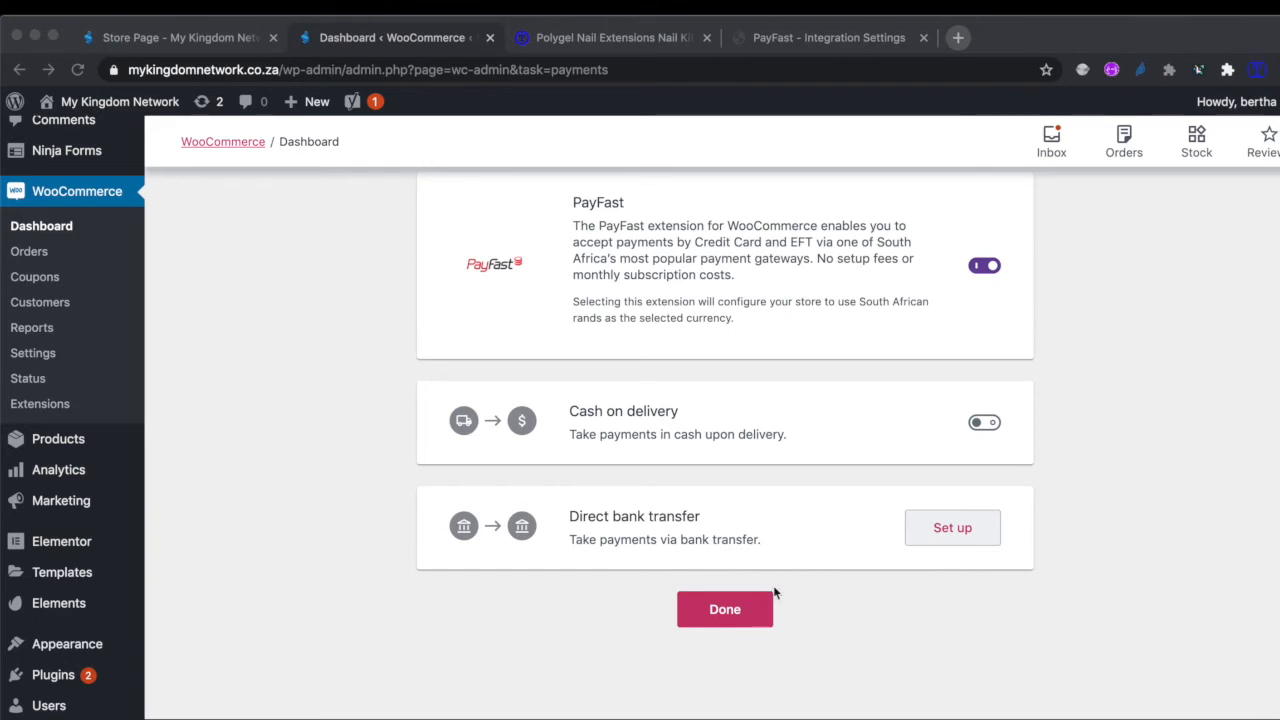
pyautogui.click(733, 615)
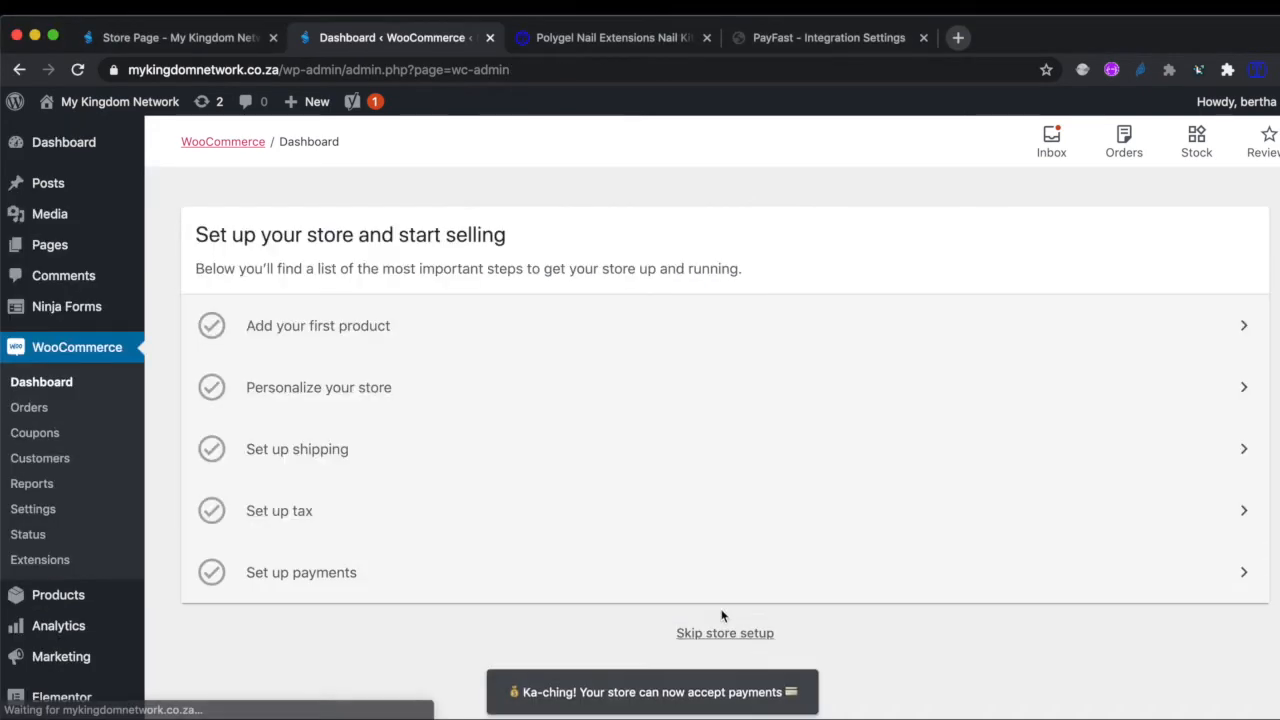
pyautogui.scroll(-1, 735, 497)
pyautogui.scroll(-2, 735, 497)
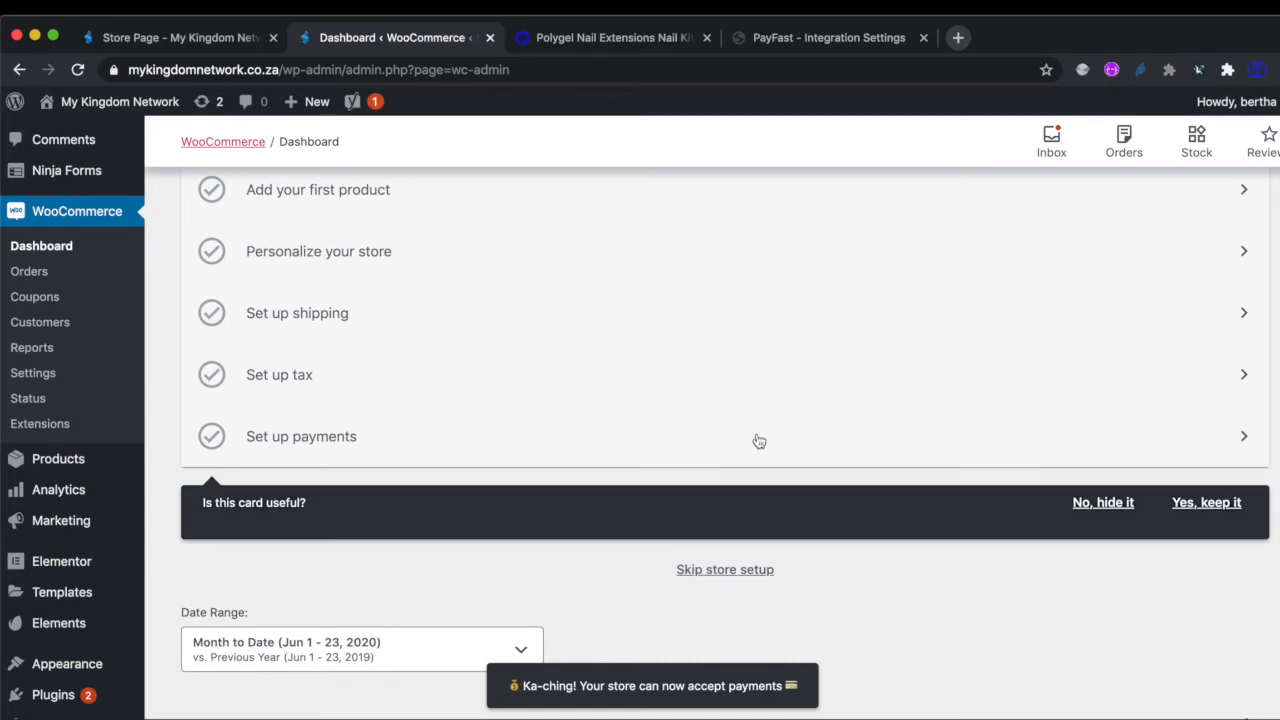
pyautogui.click(1104, 503)
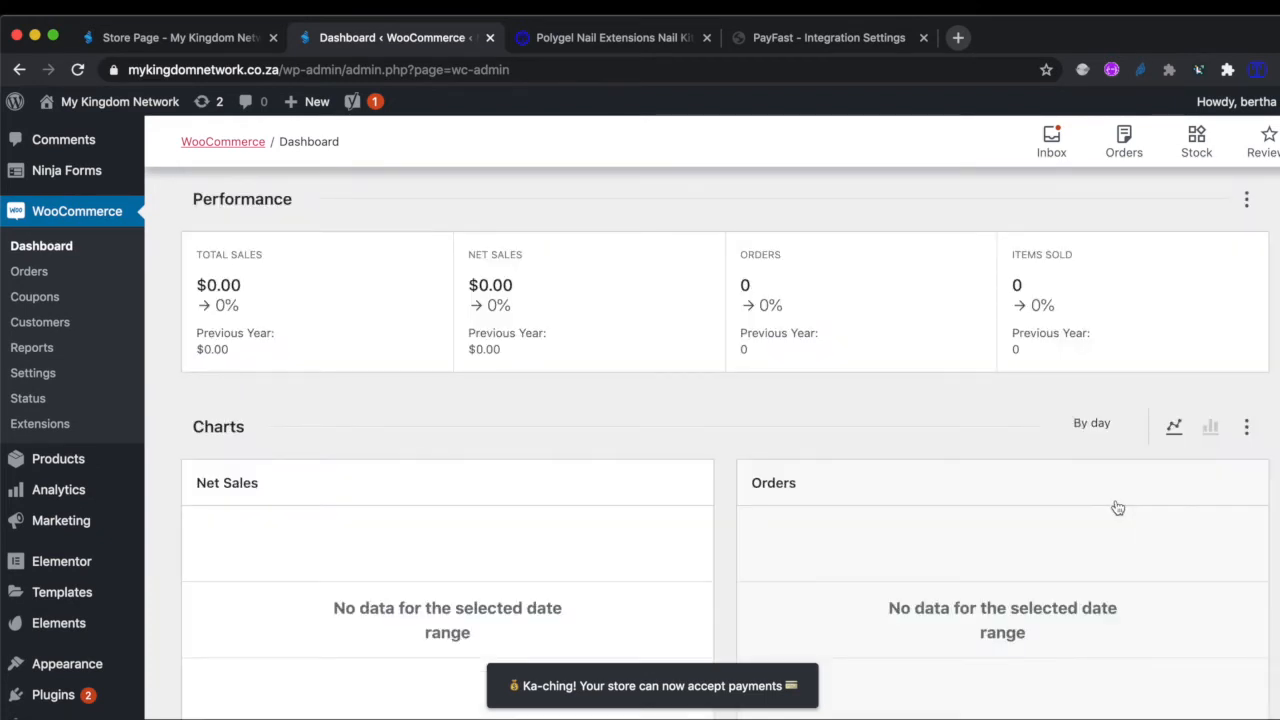
# Examine the store dashboard's performance figures, sales and orders charts, and leaderboards
pyautogui.scroll(-5, 1118, 508)
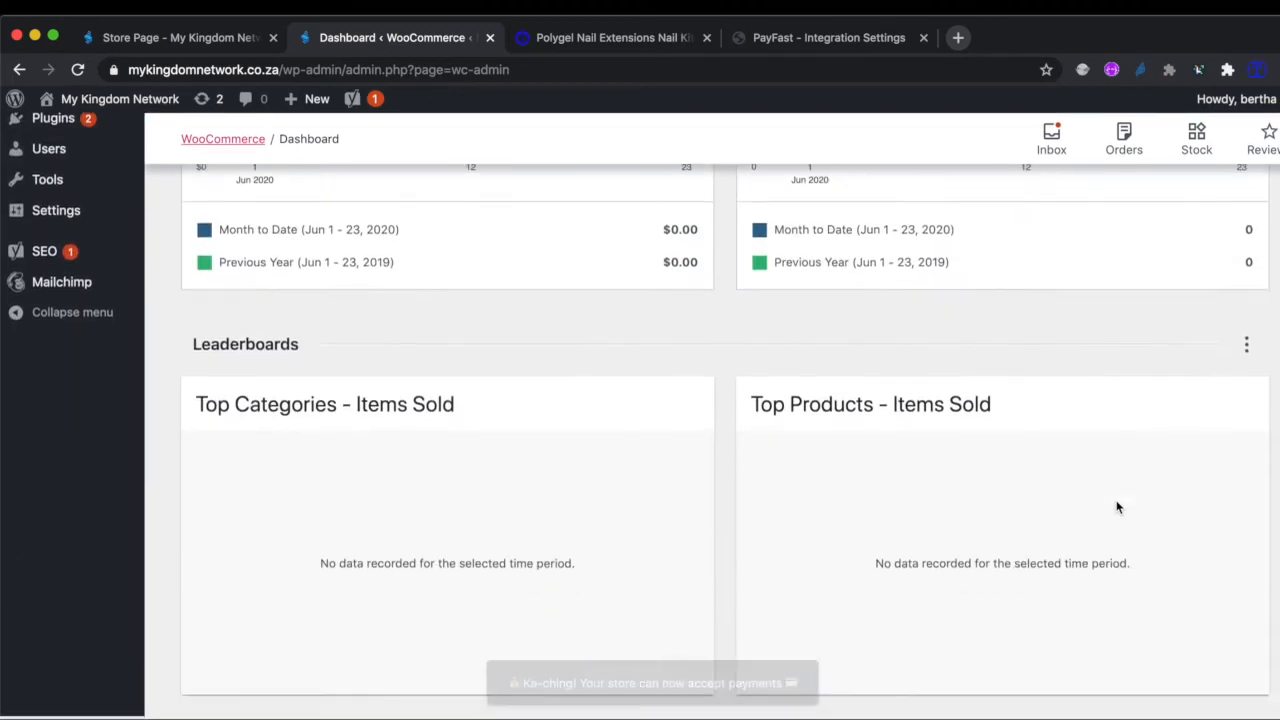
pyautogui.scroll(4, 1118, 508)
pyautogui.scroll(3, 1118, 508)
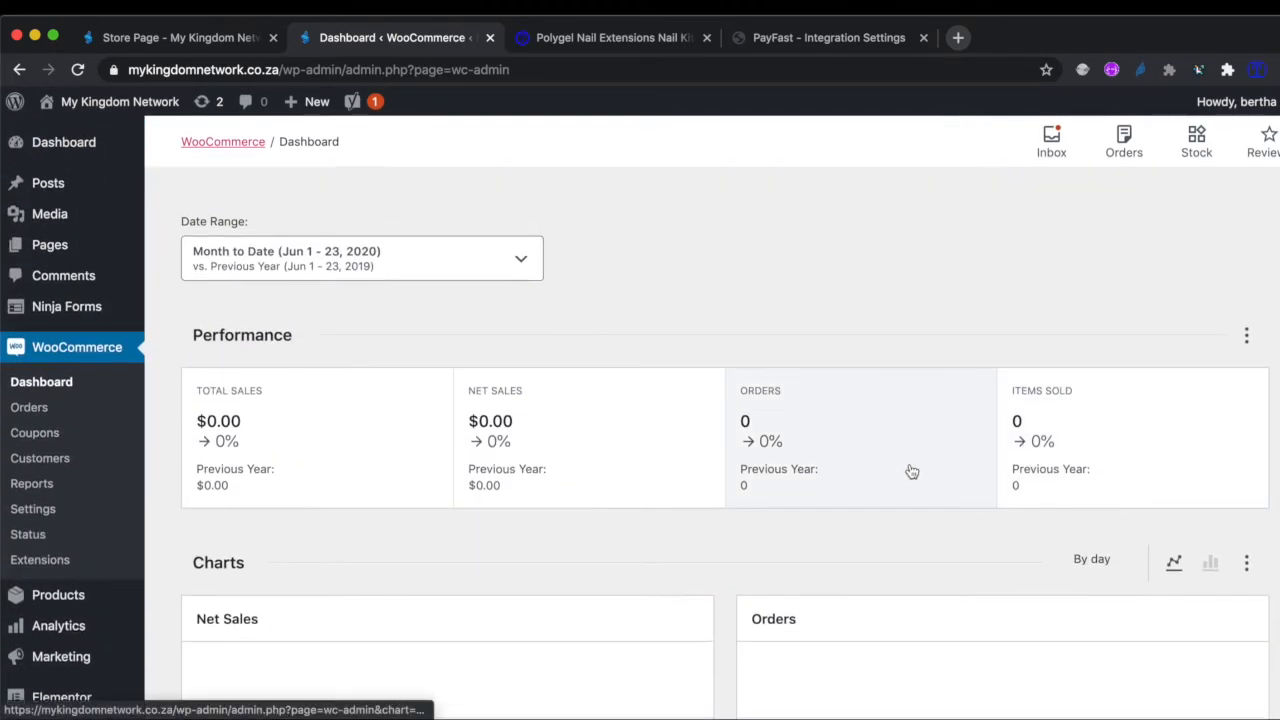
pyautogui.scroll(-1, 793, 490)
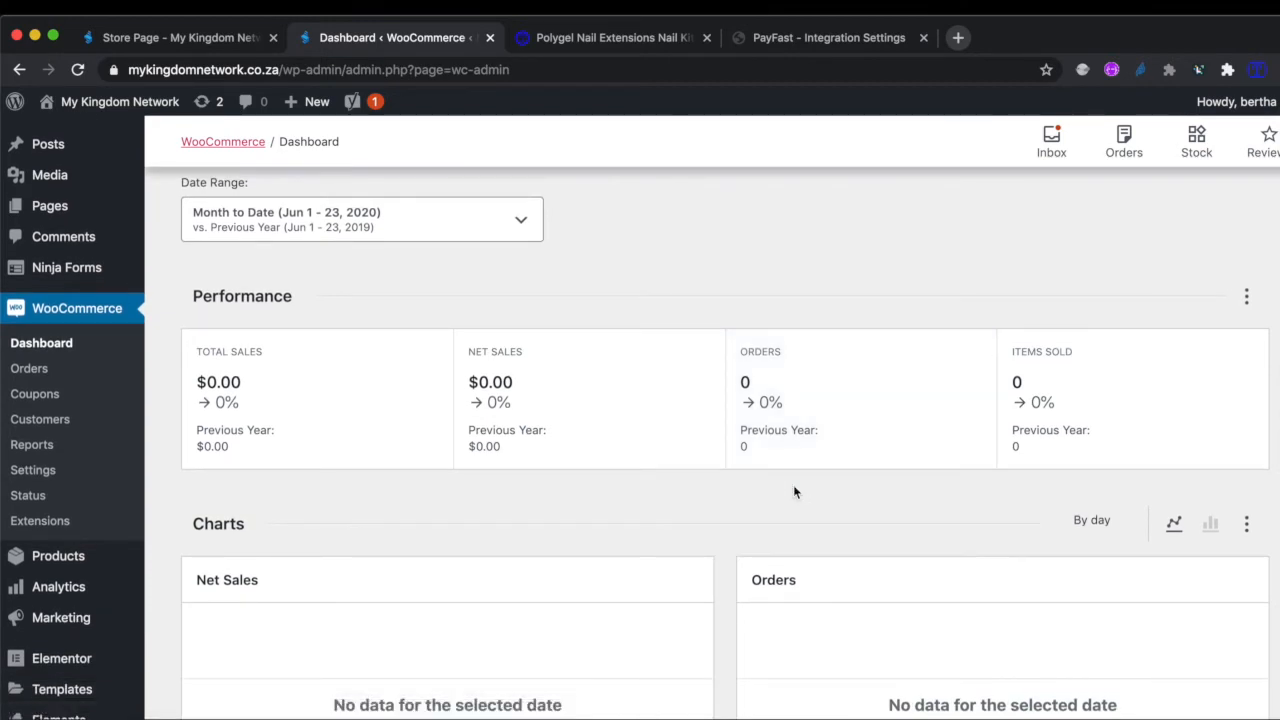
pyautogui.scroll(-1, 793, 486)
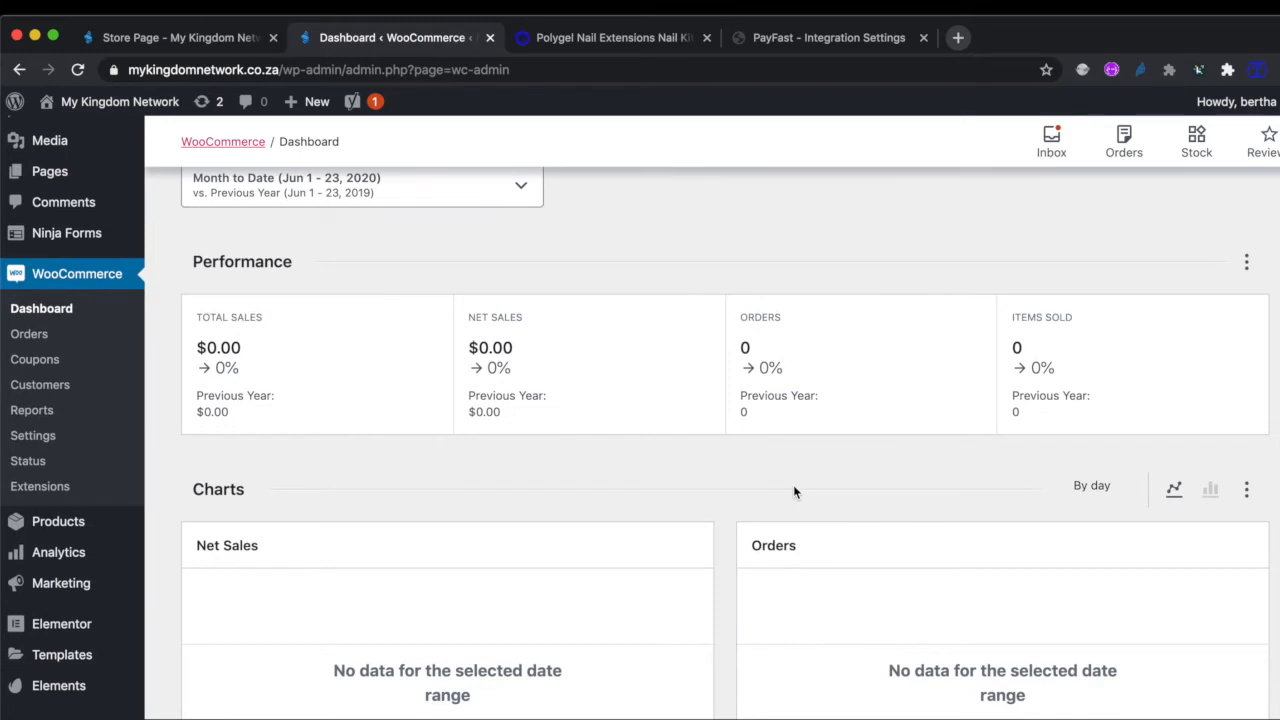
pyautogui.scroll(-2, 793, 490)
pyautogui.scroll(3, 793, 490)
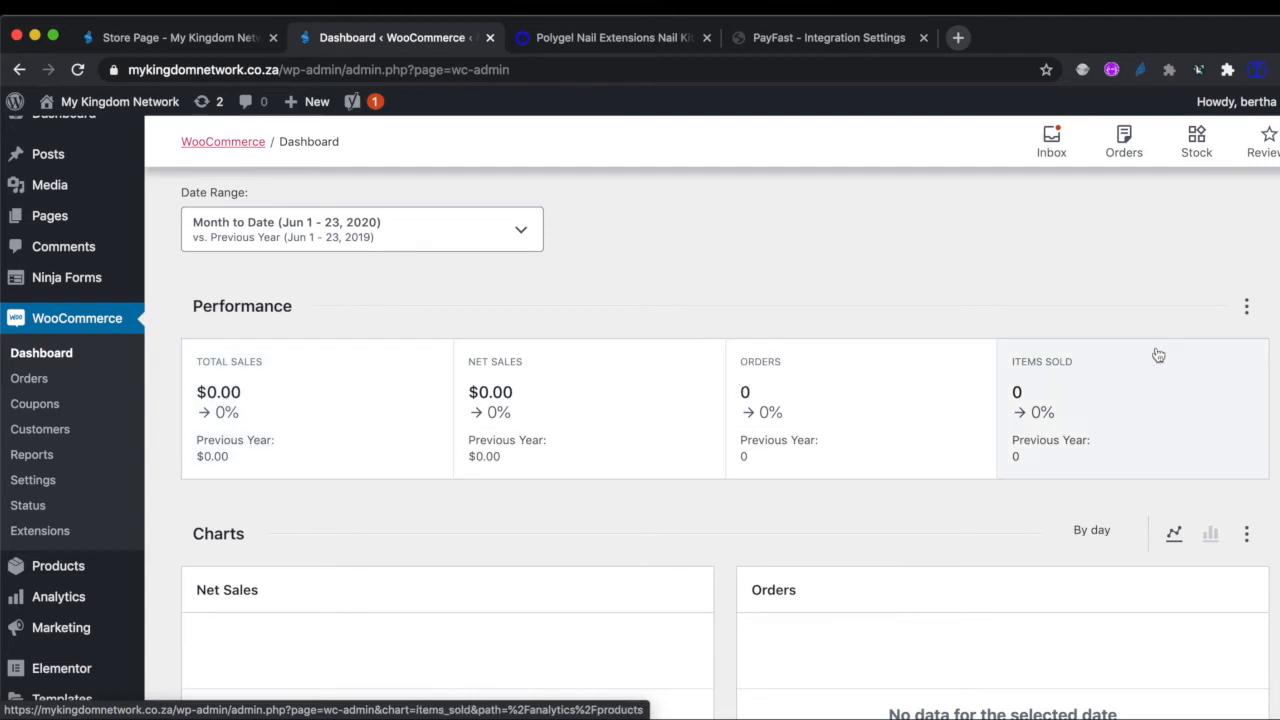
pyautogui.scroll(-2, 669, 471)
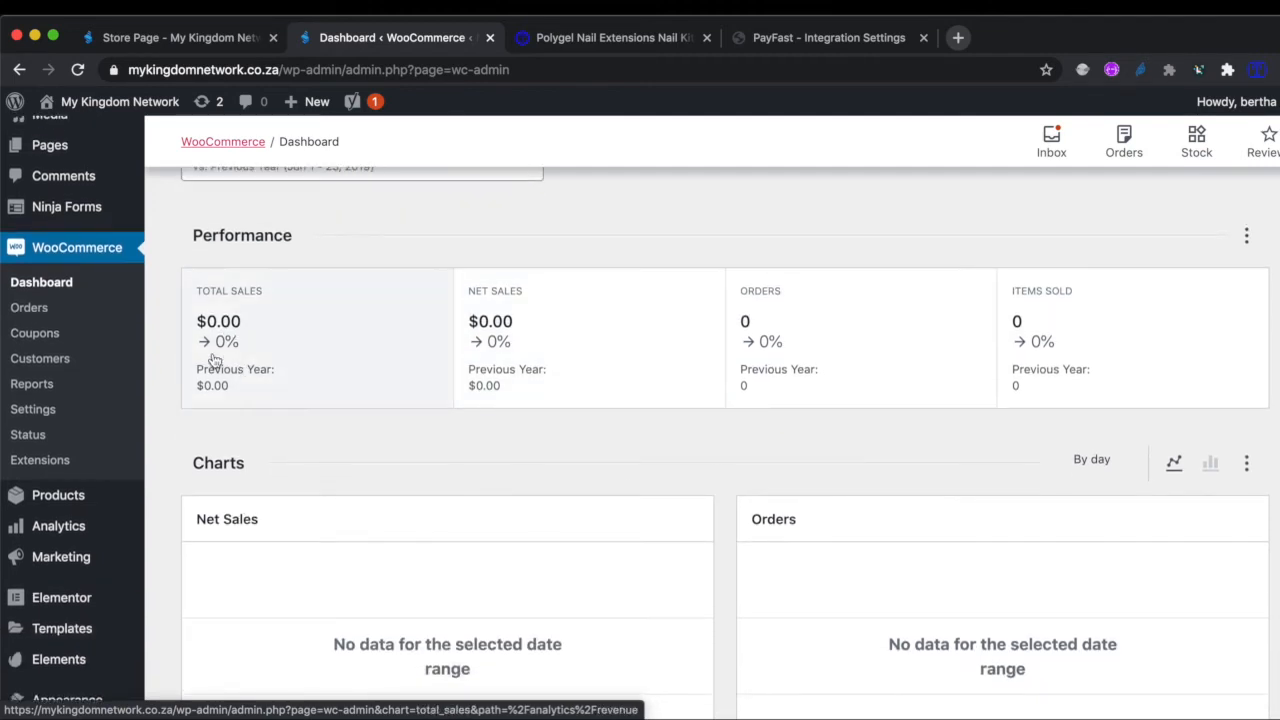
pyautogui.scroll(-5, 420, 476)
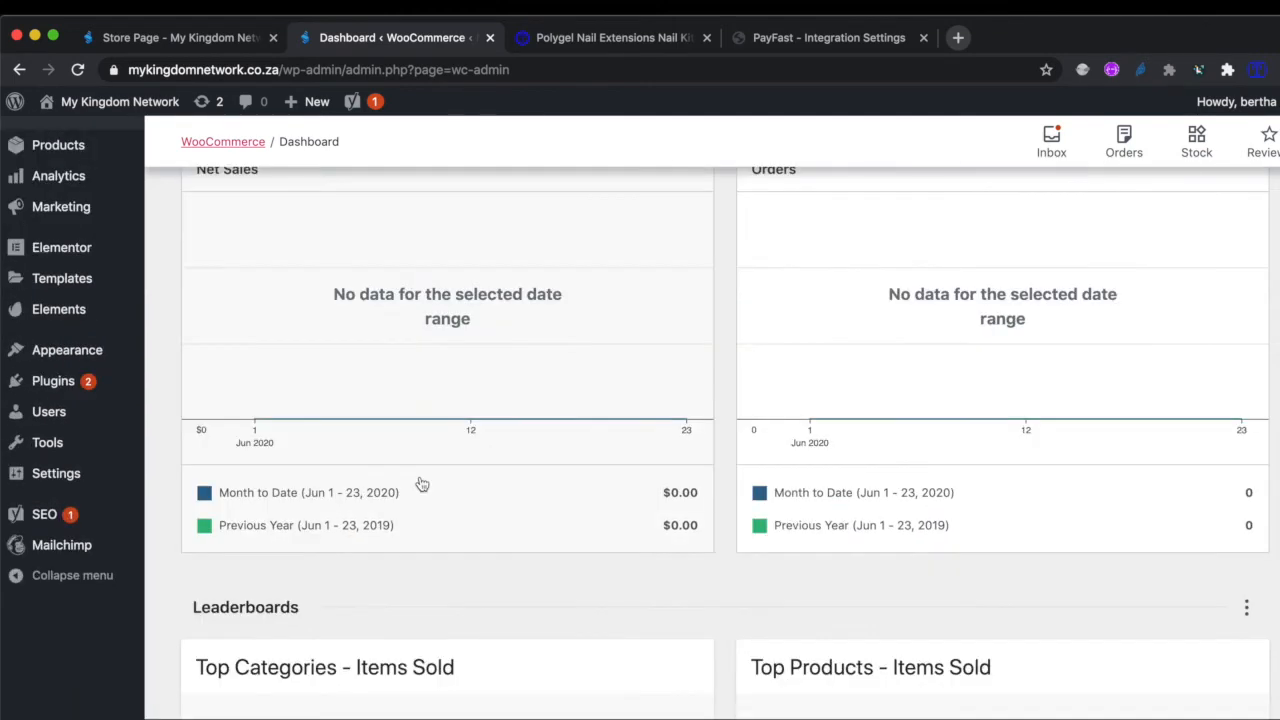
pyautogui.scroll(7, 421, 485)
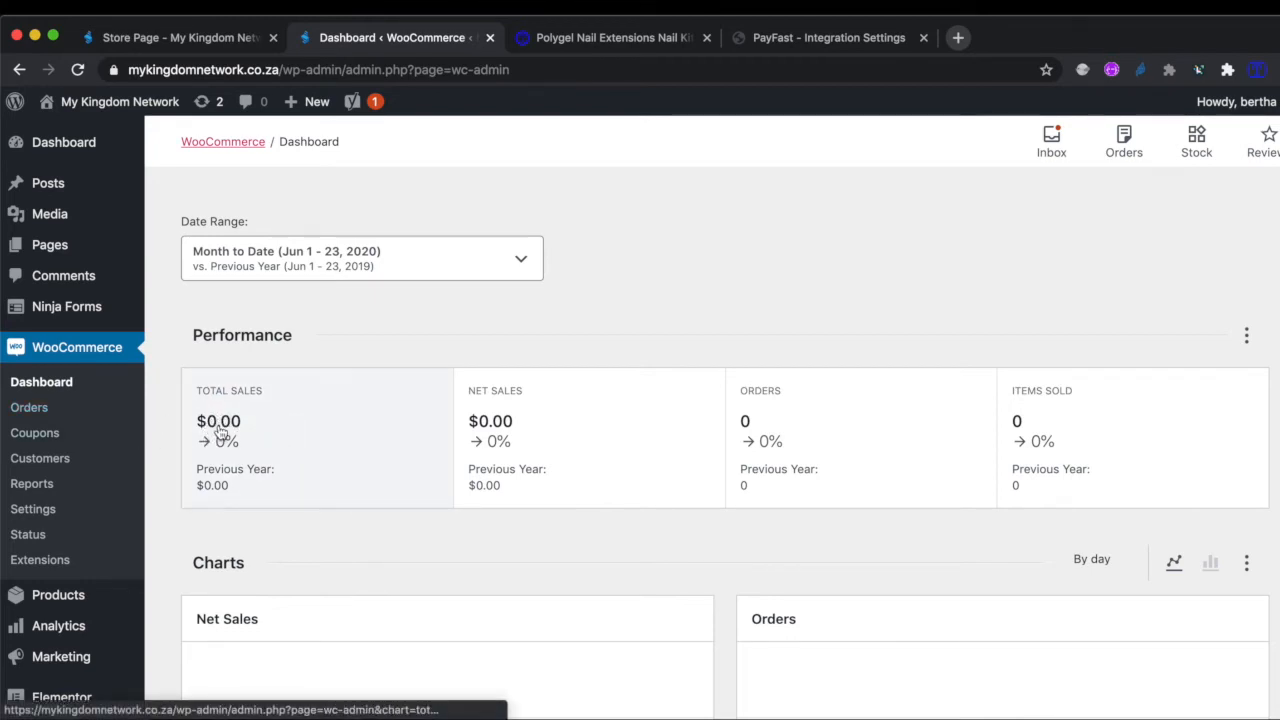
# Open the general store settings and check the selling location, shipping location and currency options
pyautogui.click(33, 510)
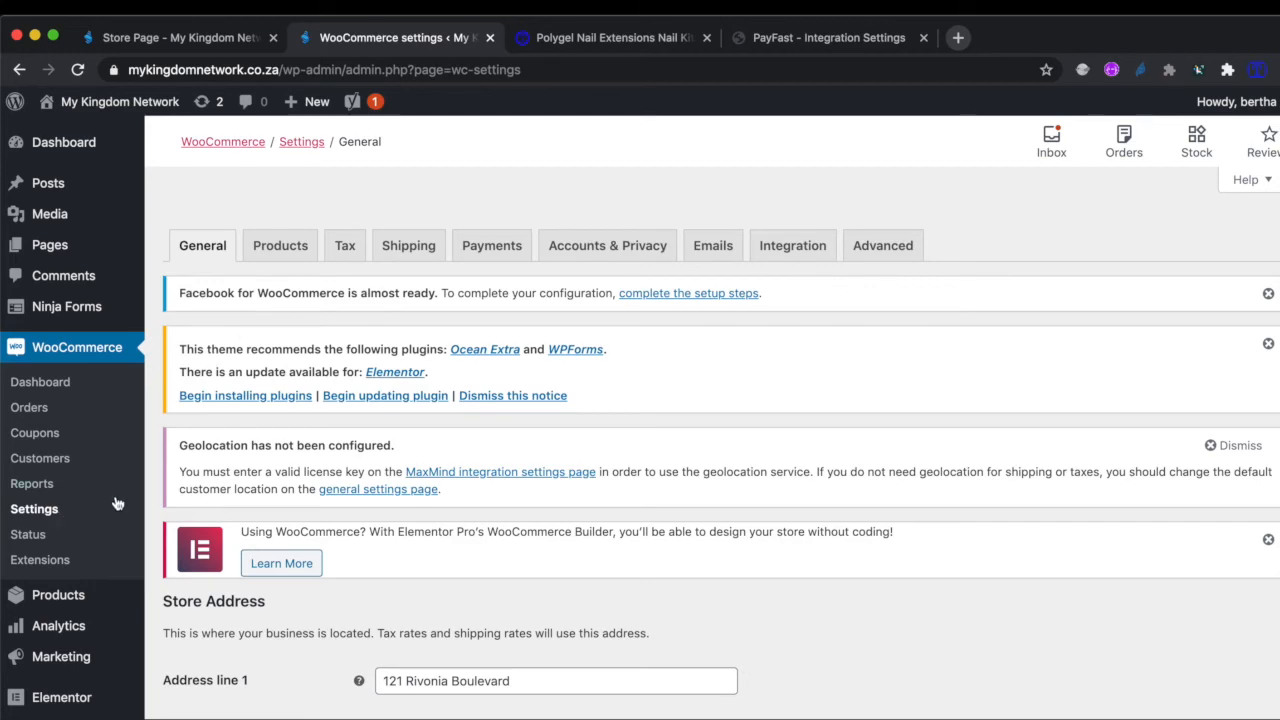
pyautogui.scroll(-10, 441, 522)
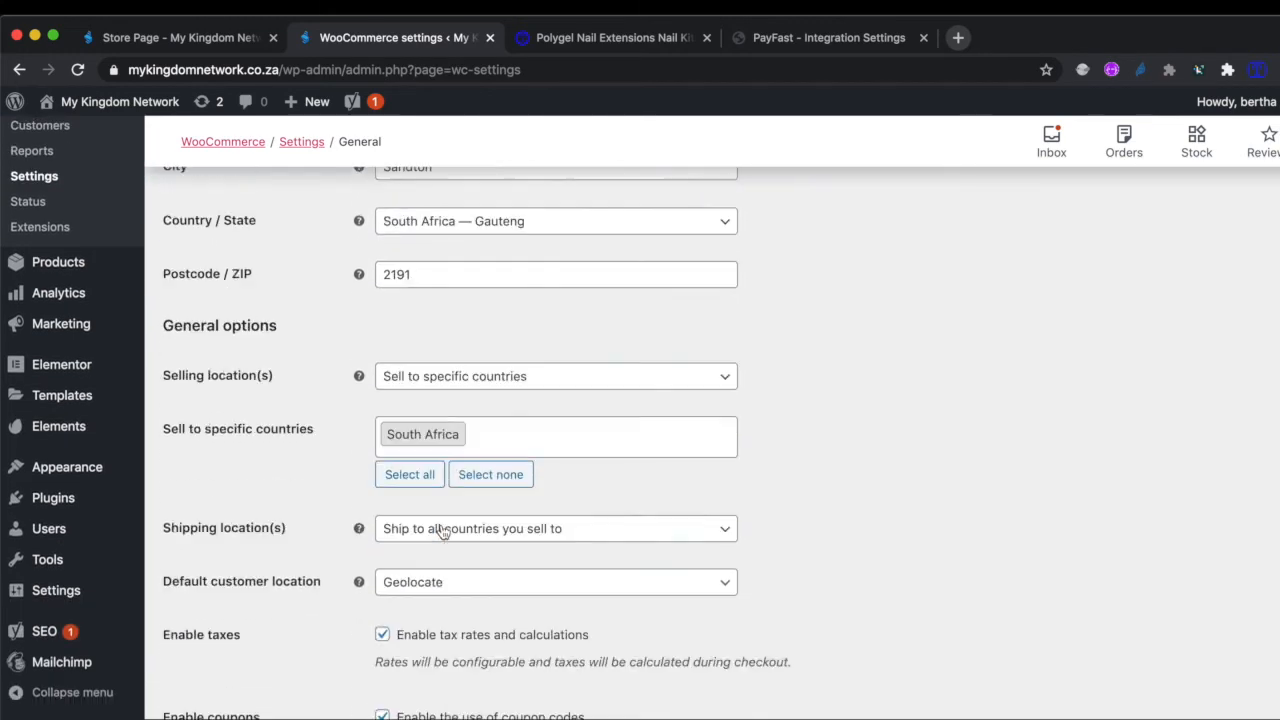
pyautogui.scroll(-5, 443, 532)
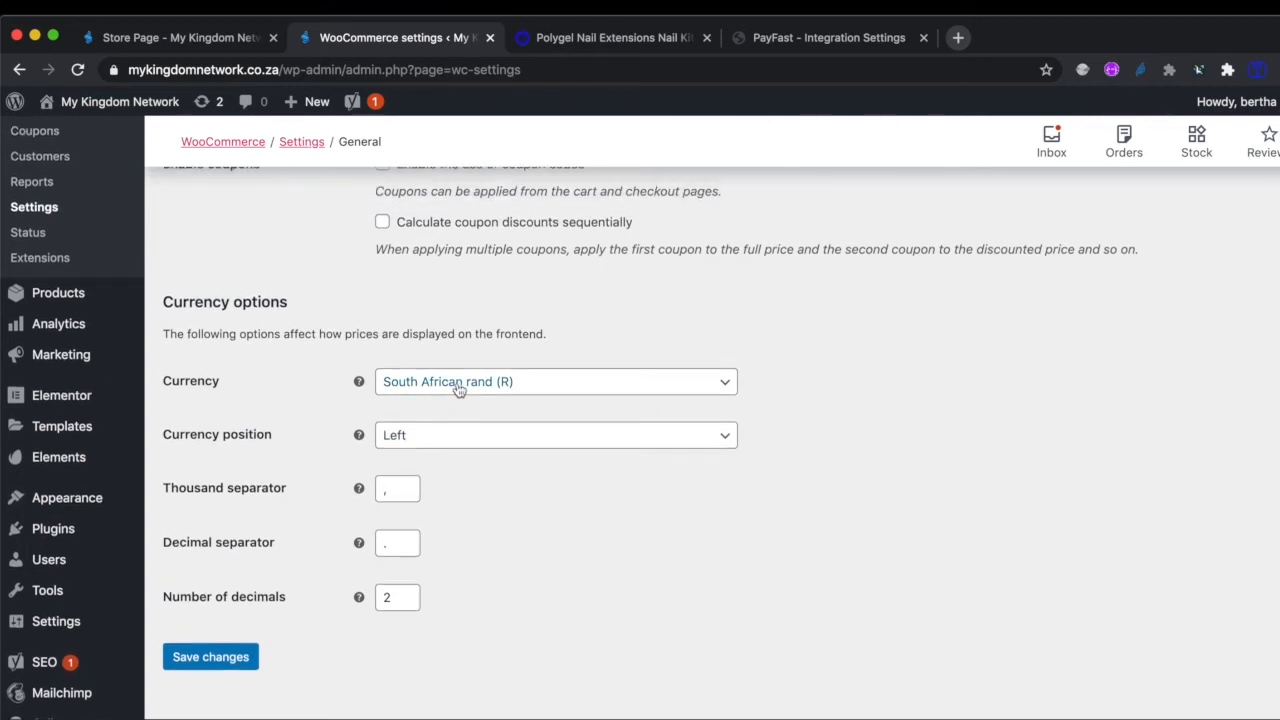
# Select South African rand (R) as the store currency and save the general settings
pyautogui.click(458, 388)
pyautogui.click(449, 558)
pyautogui.click(211, 664)
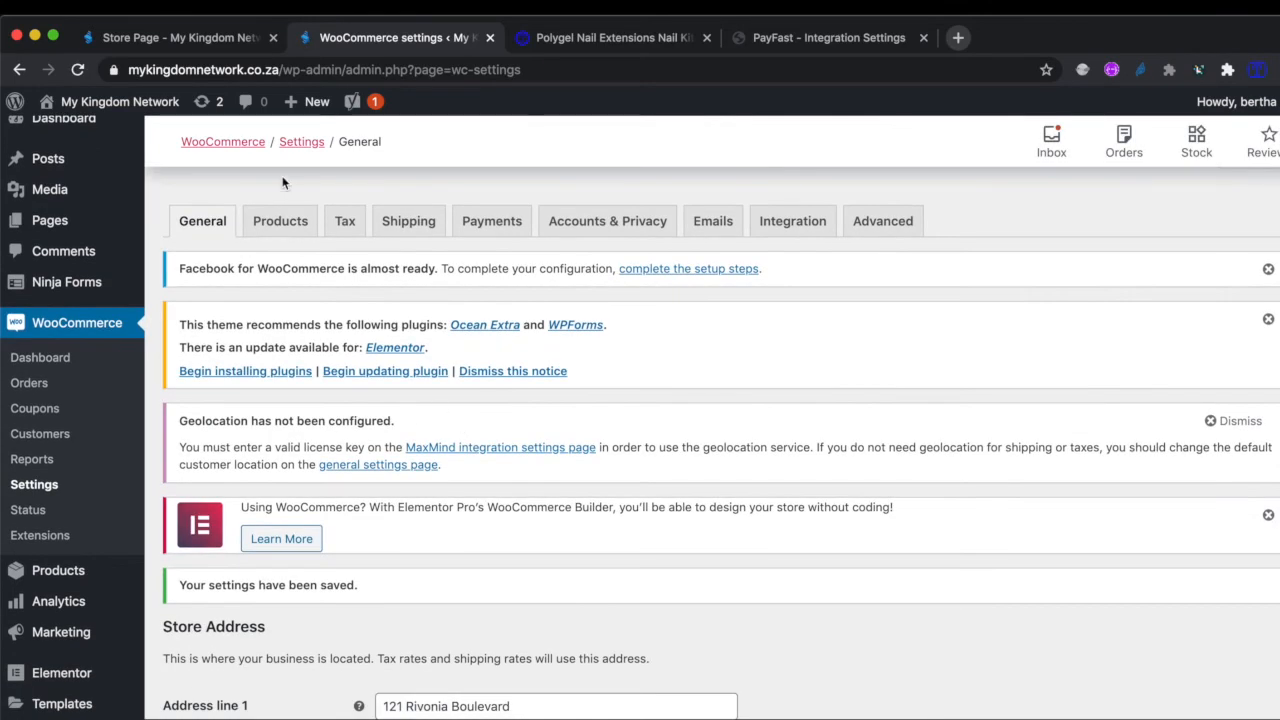
# Review the store's product settings for measurements and reviews, and its tax options
pyautogui.click(290, 225)
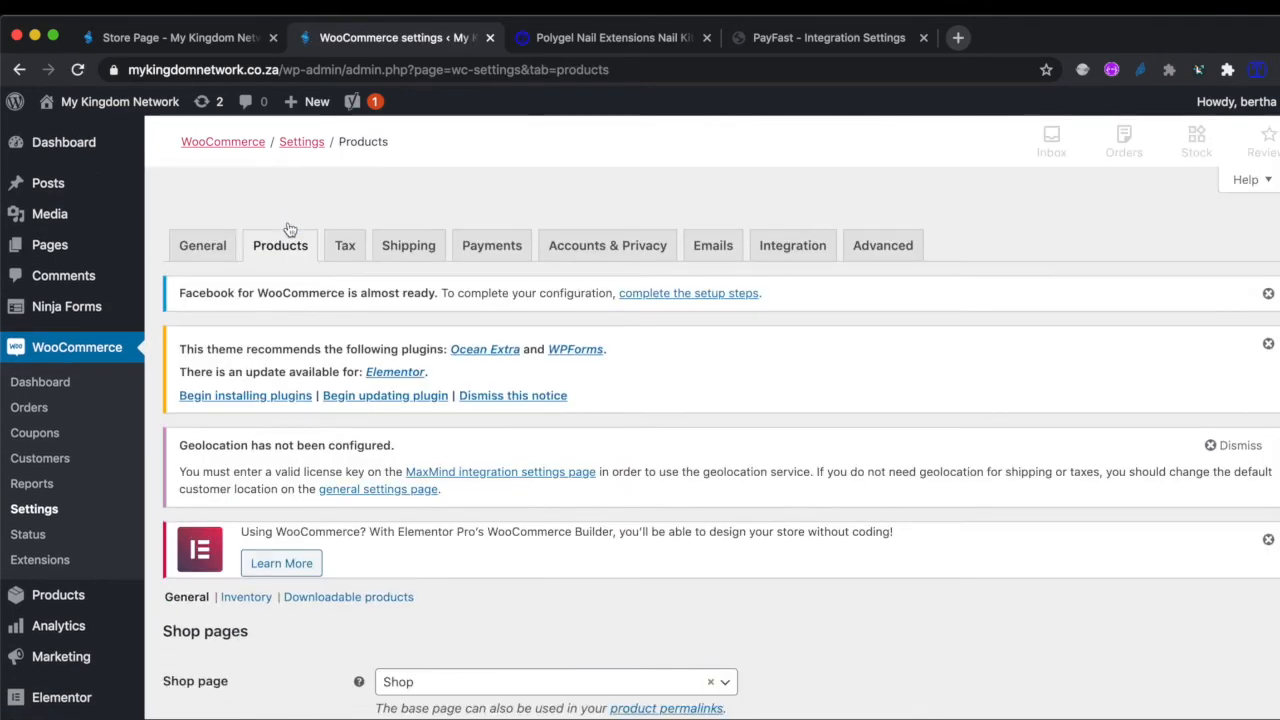
pyautogui.scroll(-10, 340, 594)
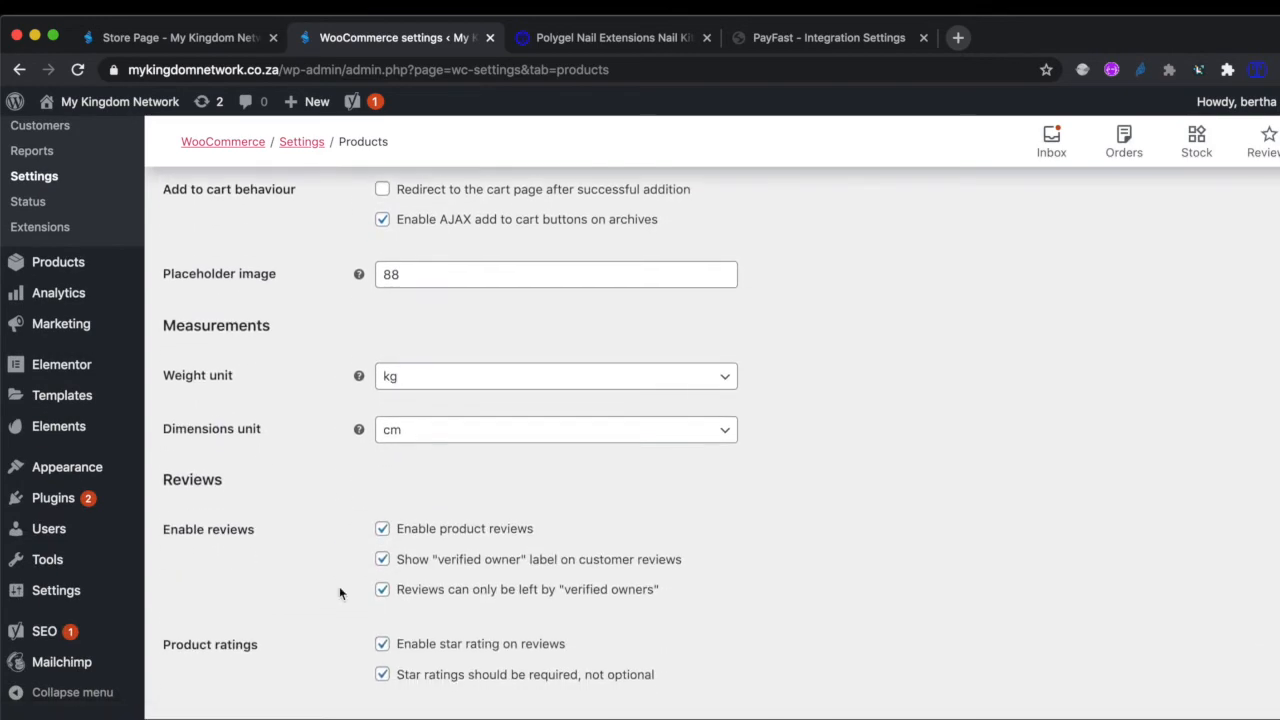
pyautogui.scroll(10, 339, 594)
pyautogui.click(345, 249)
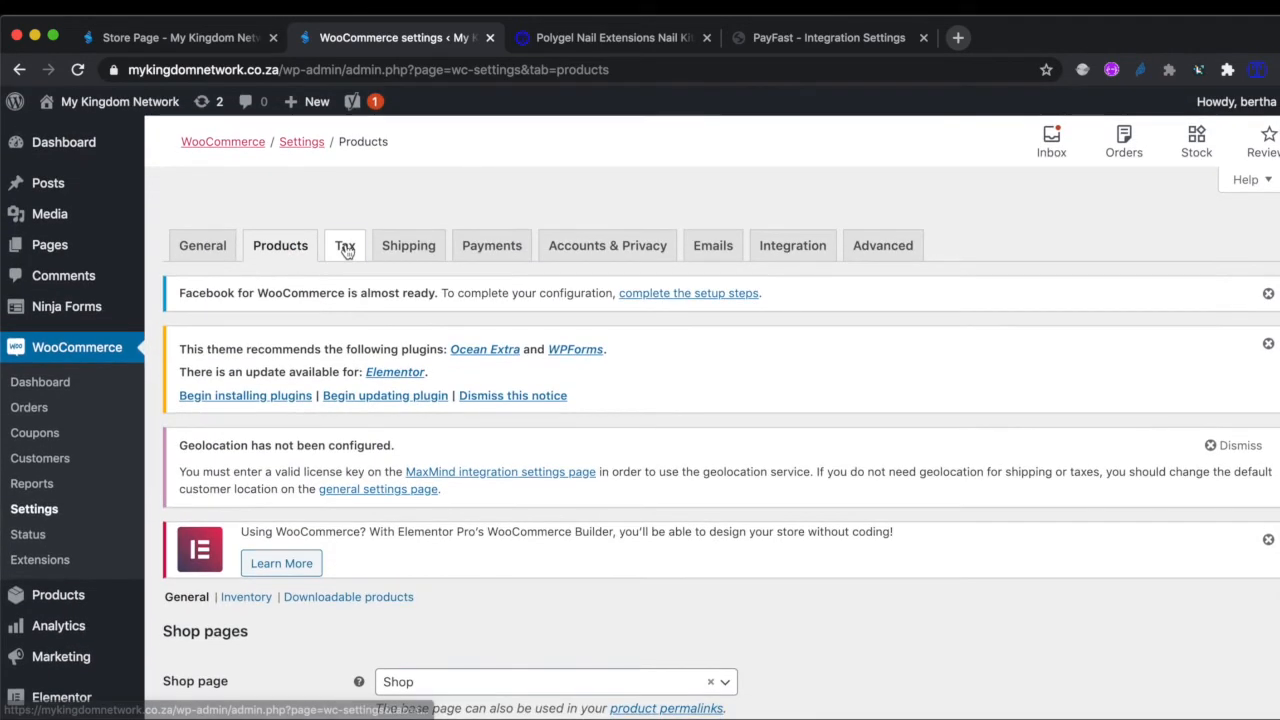
pyautogui.scroll(-5, 423, 567)
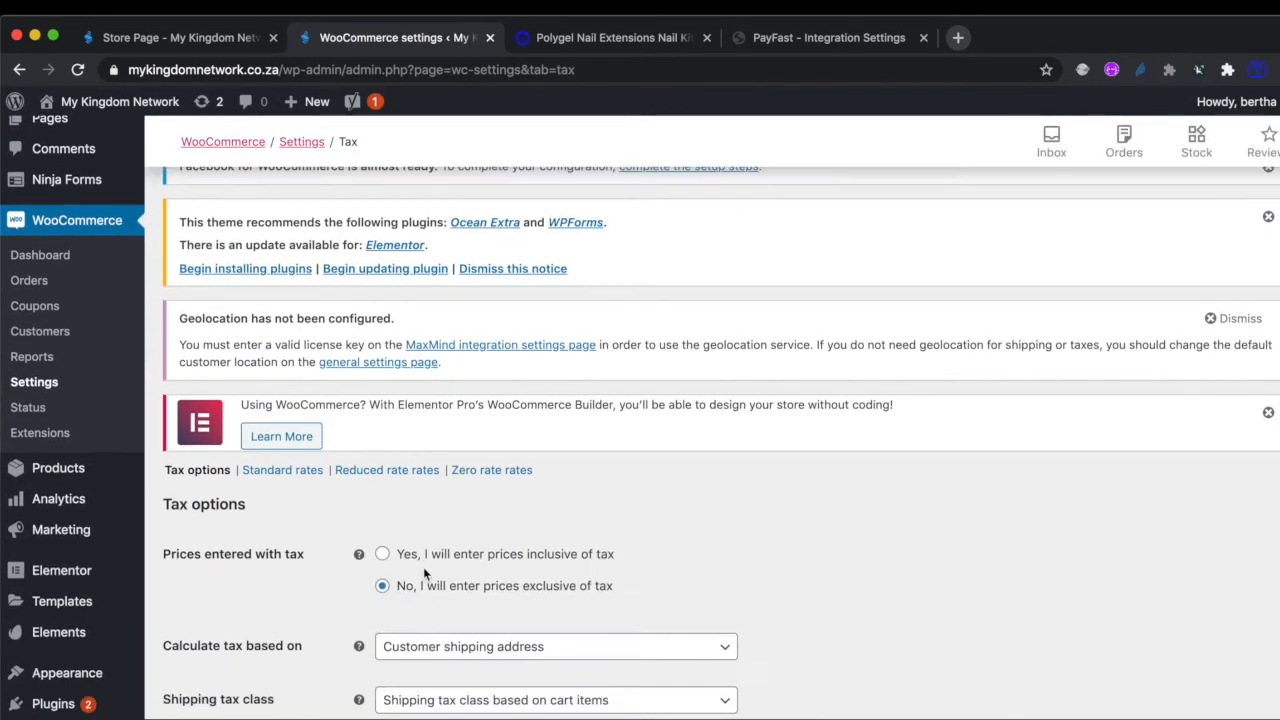
pyautogui.scroll(-3, 423, 567)
pyautogui.scroll(7, 423, 569)
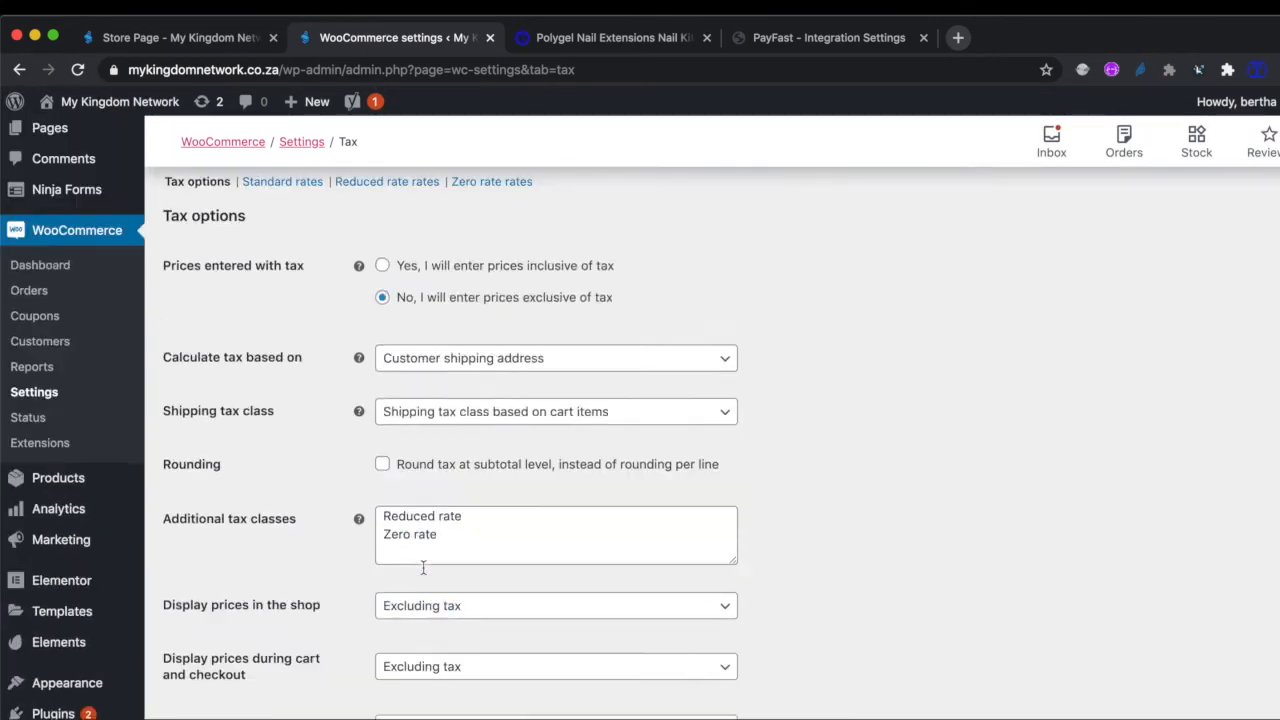
# Open the flat rate method of the South Africa shipping zone and save it as taxable with a cost of 150.00
pyautogui.click(408, 249)
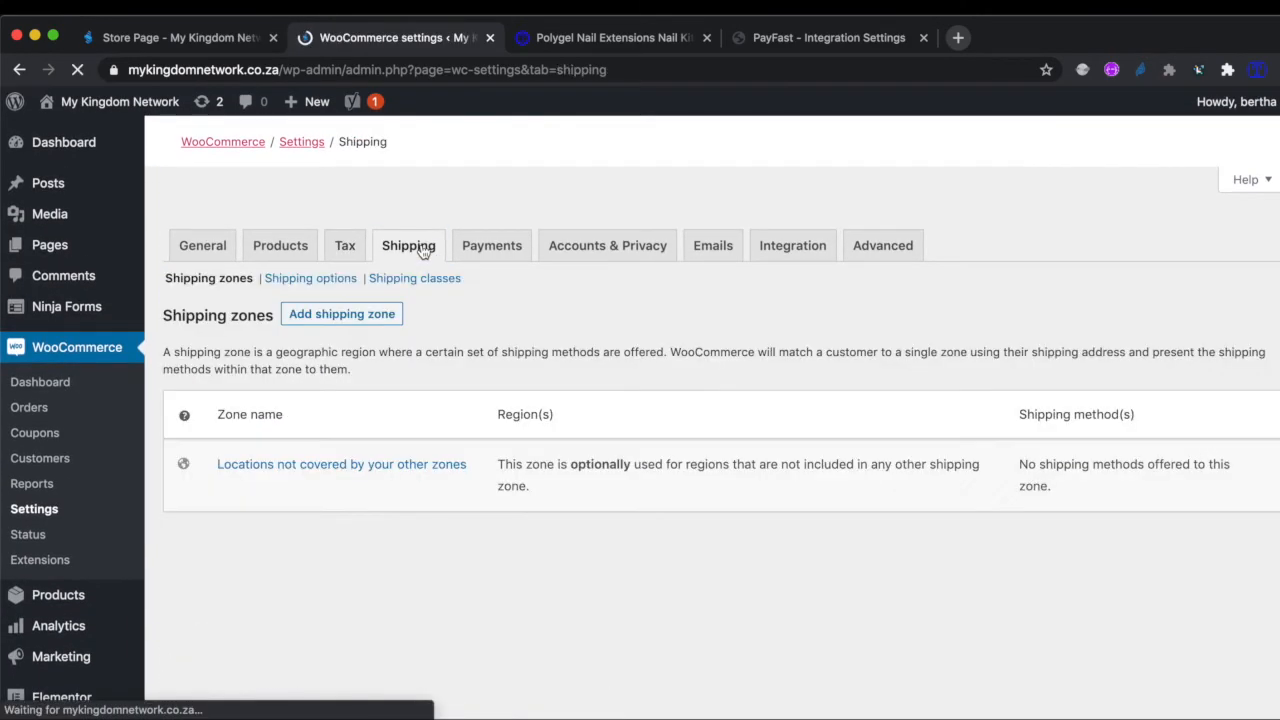
pyautogui.scroll(-5, 476, 444)
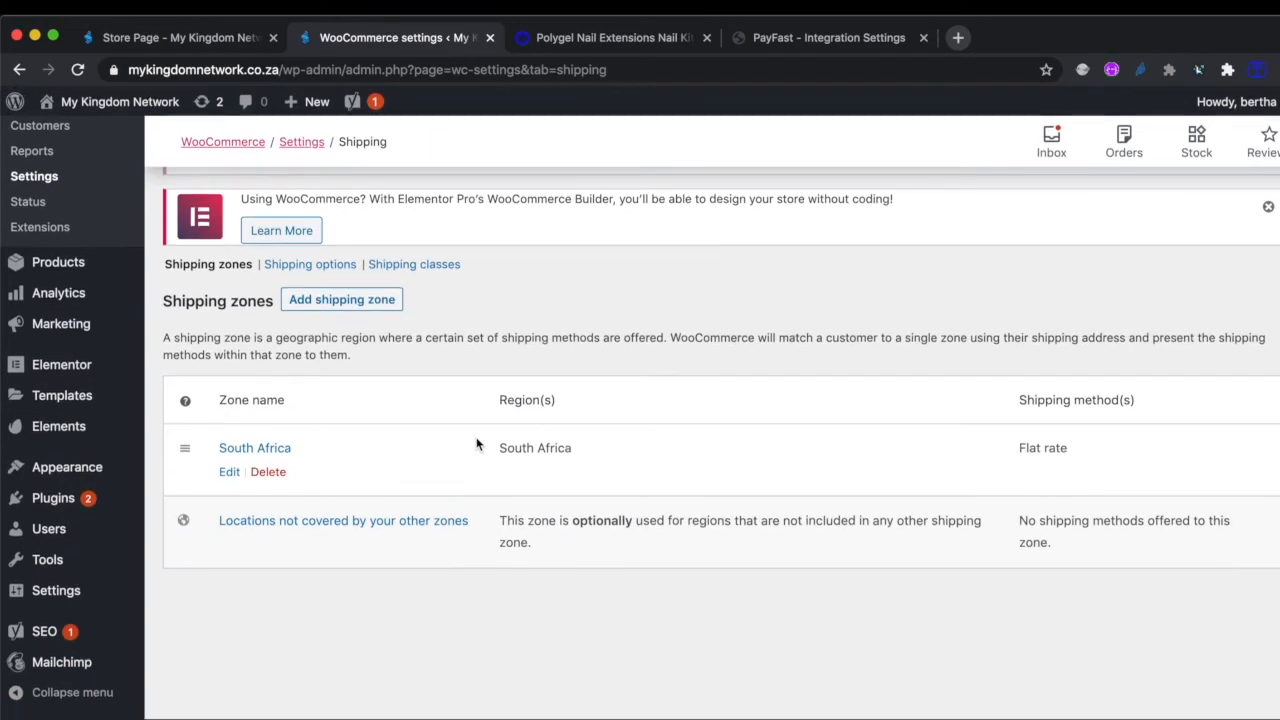
pyautogui.scroll(1, 840, 428)
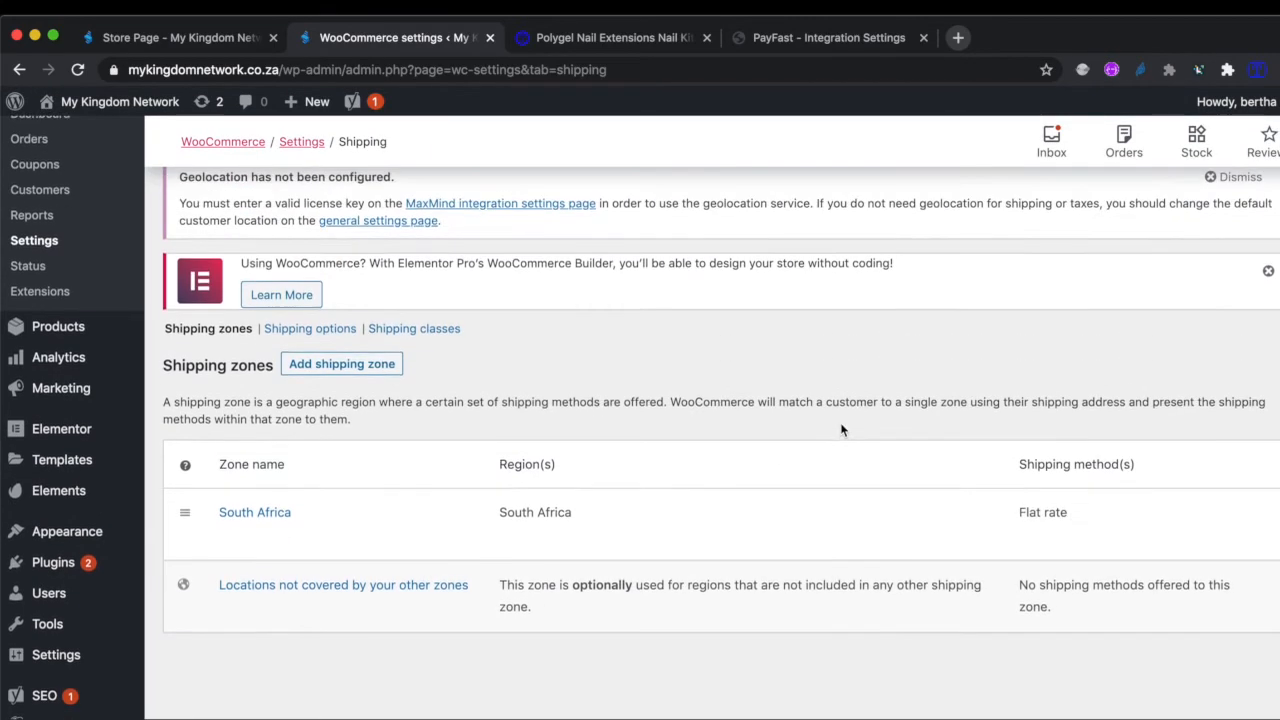
pyautogui.scroll(4, 840, 428)
pyautogui.scroll(-4, 828, 423)
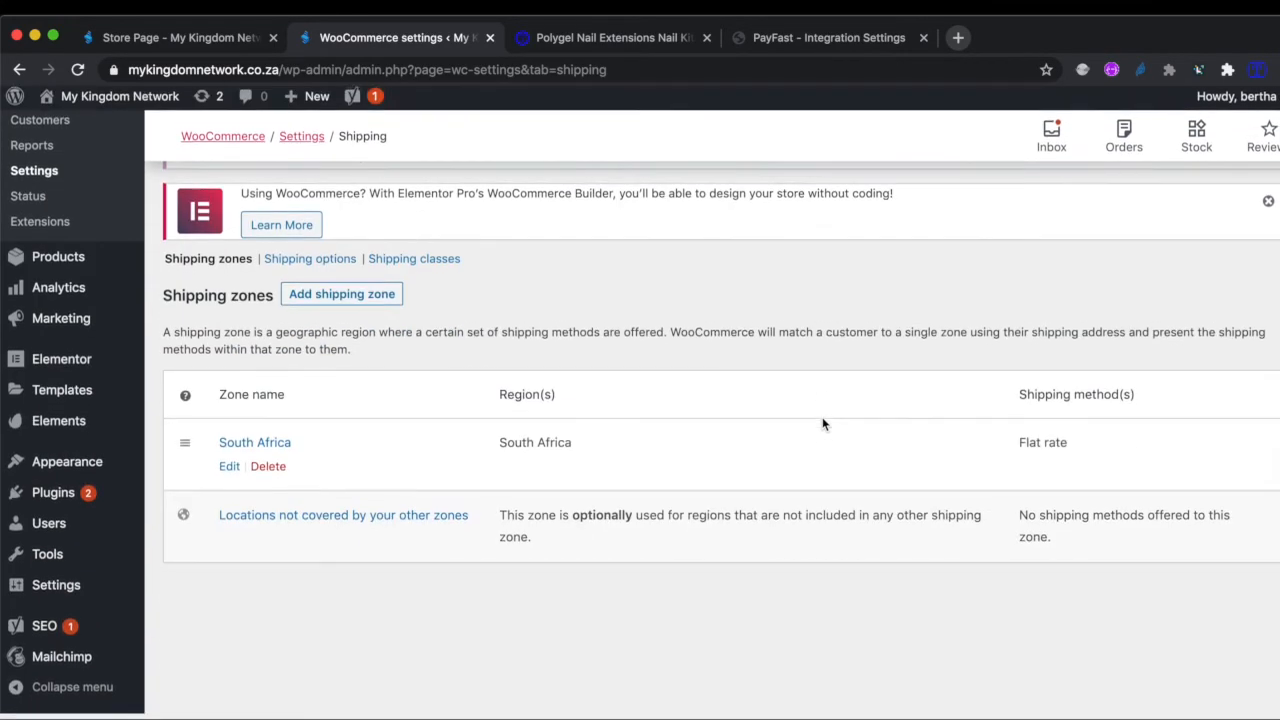
pyautogui.click(228, 474)
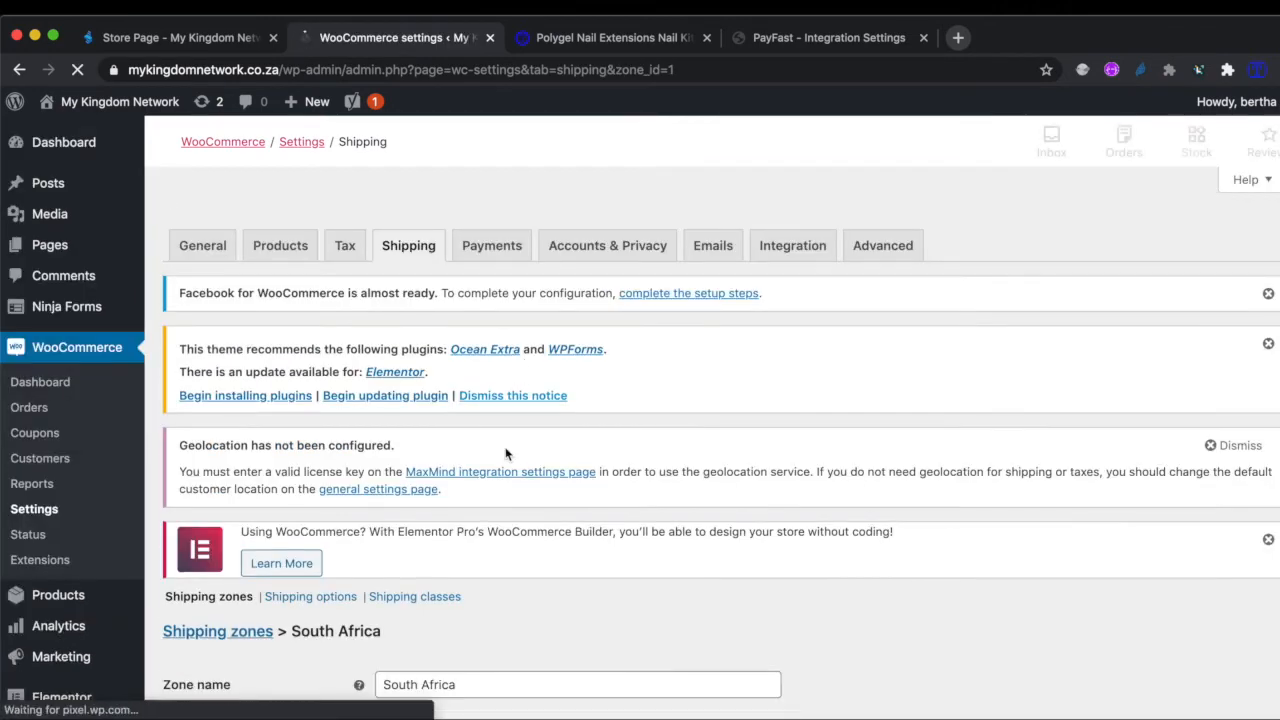
pyautogui.scroll(-3, 487, 587)
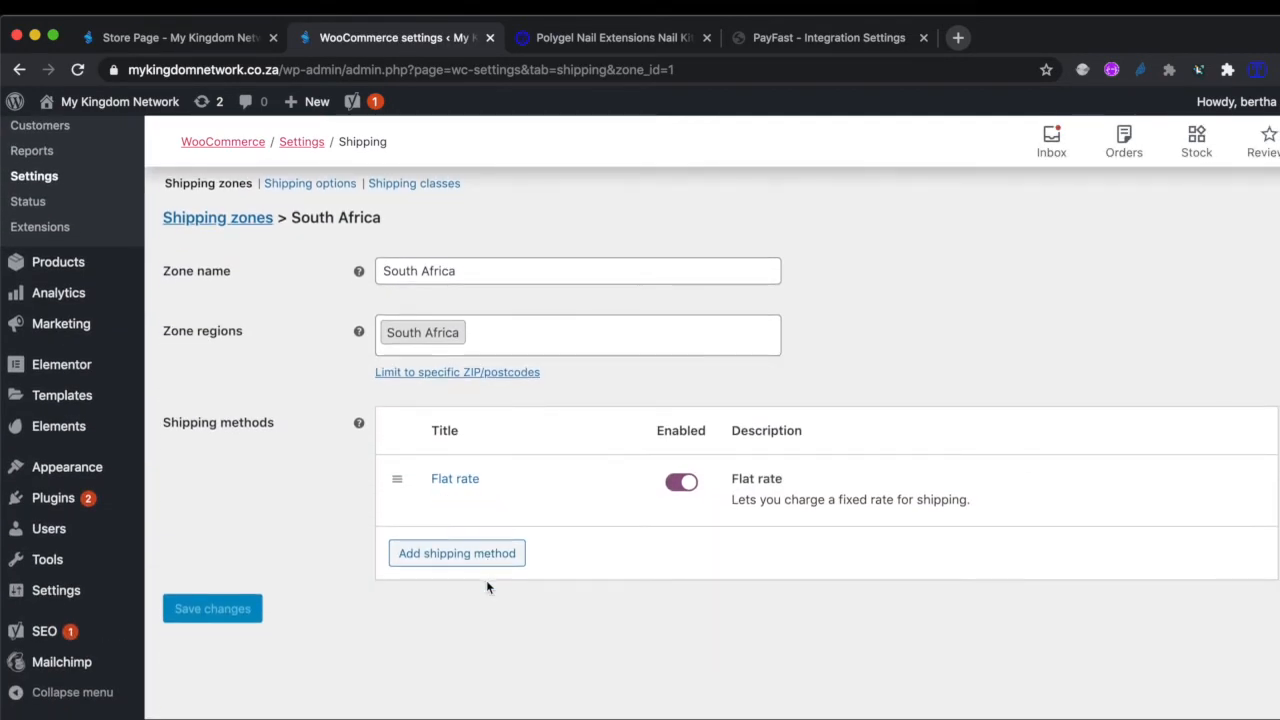
pyautogui.click(452, 486)
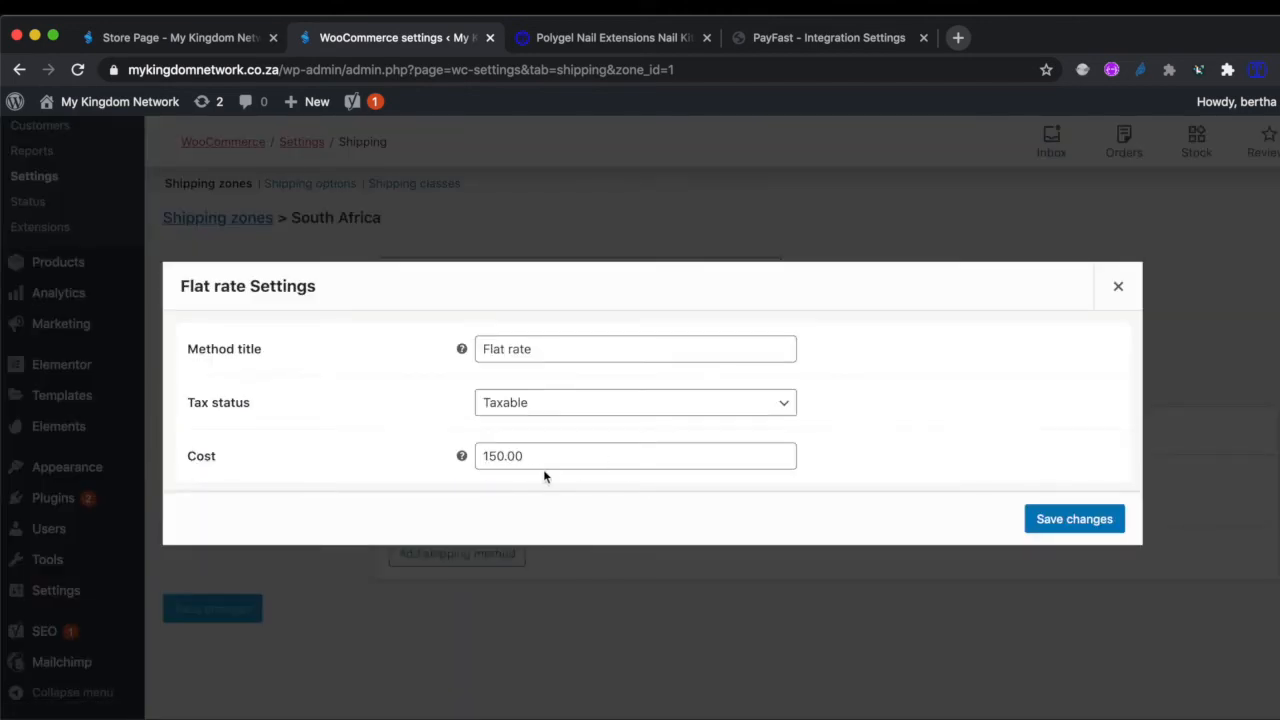
pyautogui.click(1062, 522)
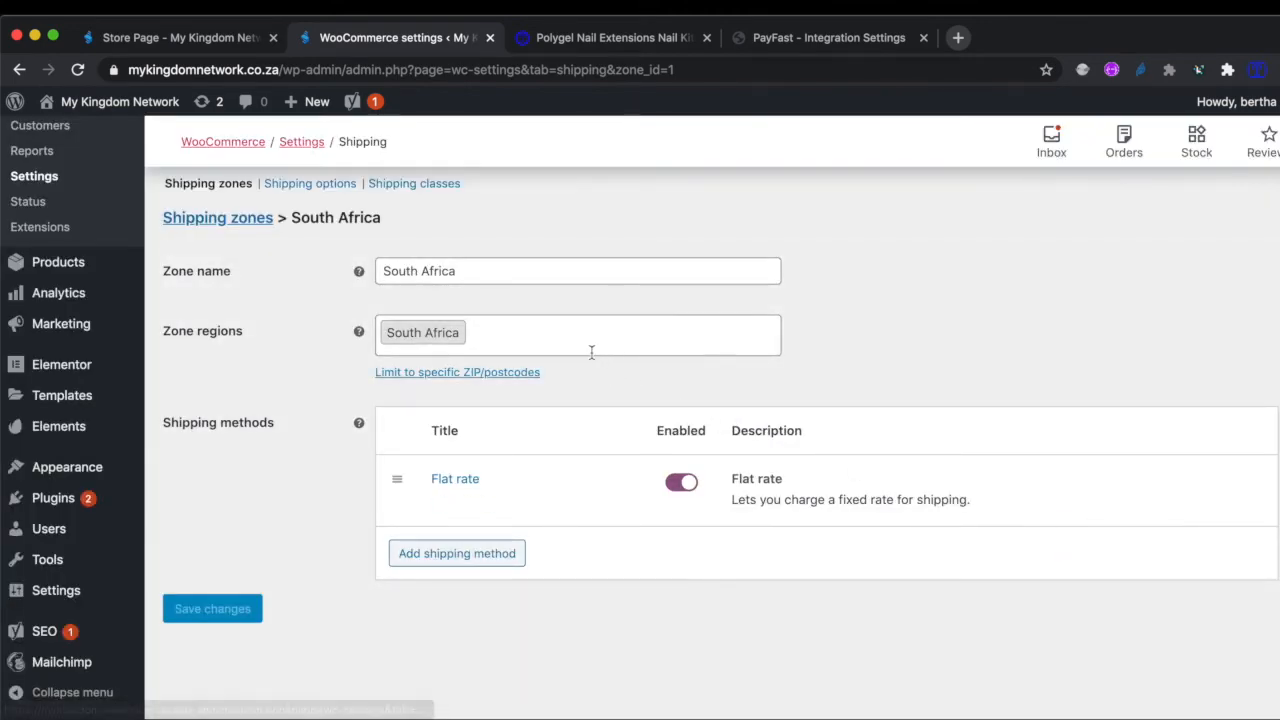
# Check which payment methods are enabled in the store's payment settings
pyautogui.scroll(5, 591, 352)
pyautogui.click(494, 246)
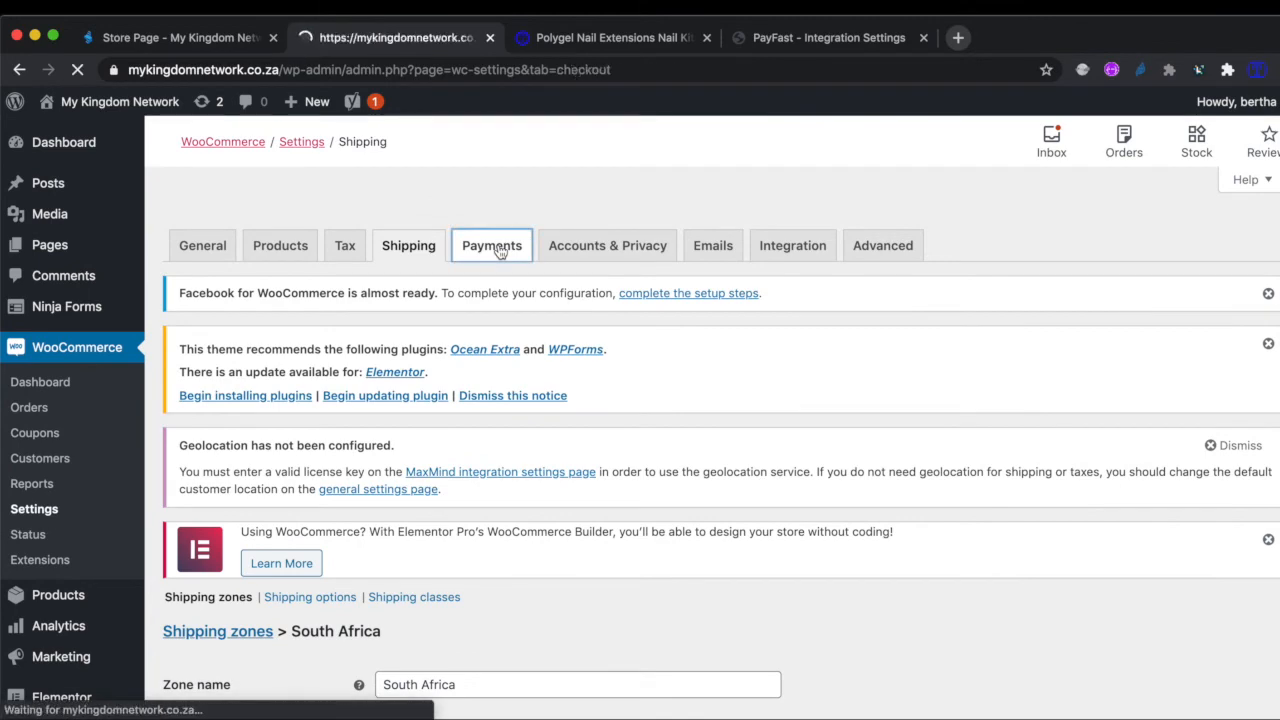
pyautogui.scroll(-5, 543, 414)
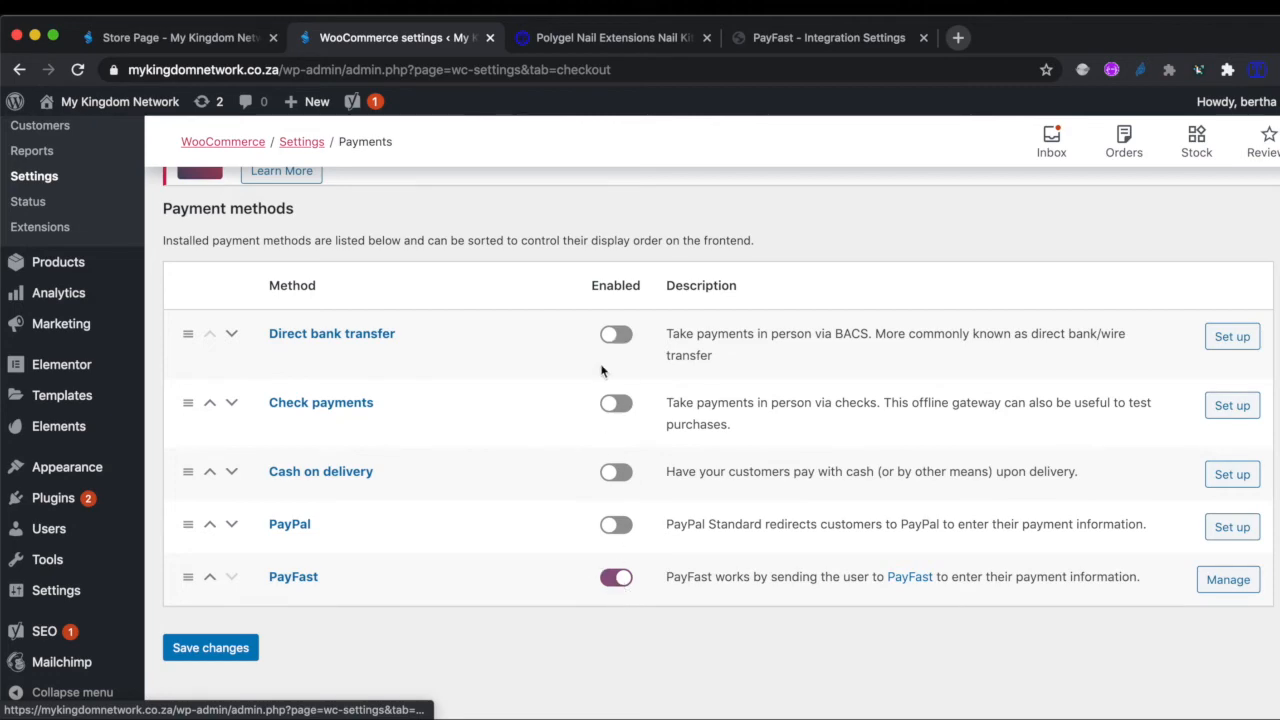
pyautogui.scroll(5, 625, 495)
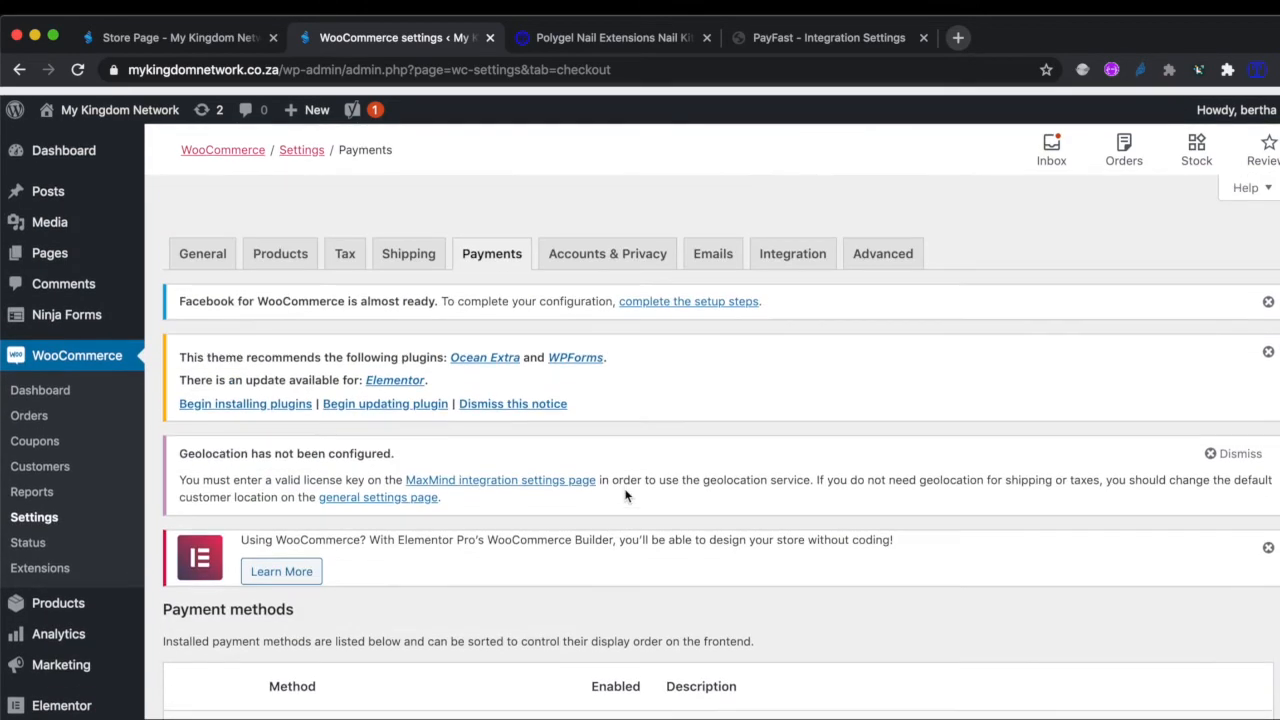
# Allow customers to log into an existing account during checkout and save the accounts and privacy settings
pyautogui.click(612, 248)
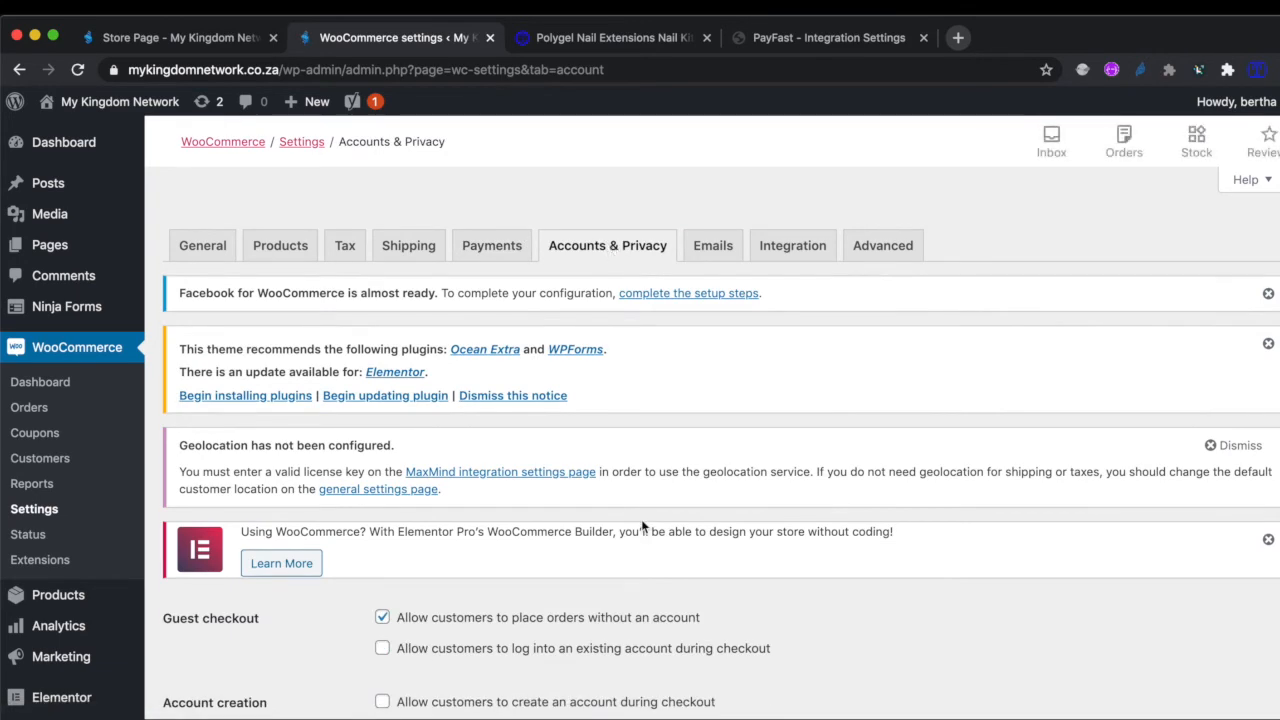
pyautogui.scroll(-15, 641, 519)
pyautogui.click(211, 626)
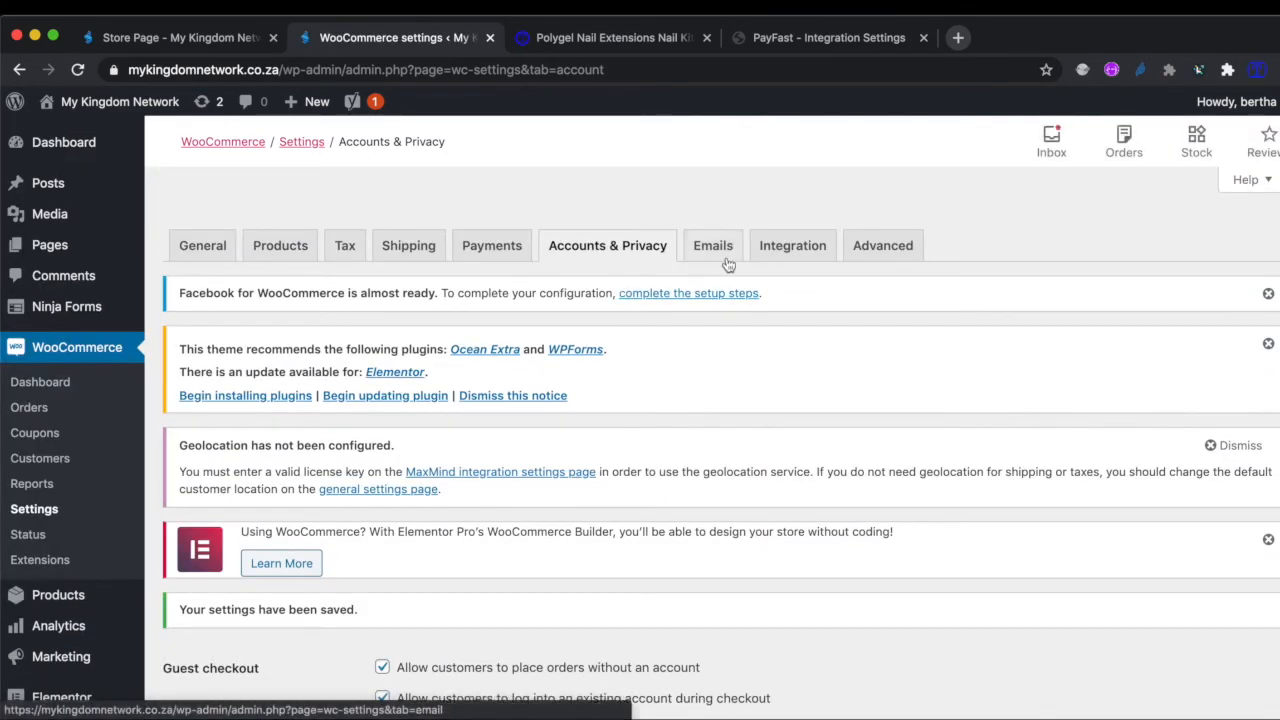
# Examine the store's email notifications and their recipients, from new order to customer account messages
pyautogui.click(713, 245)
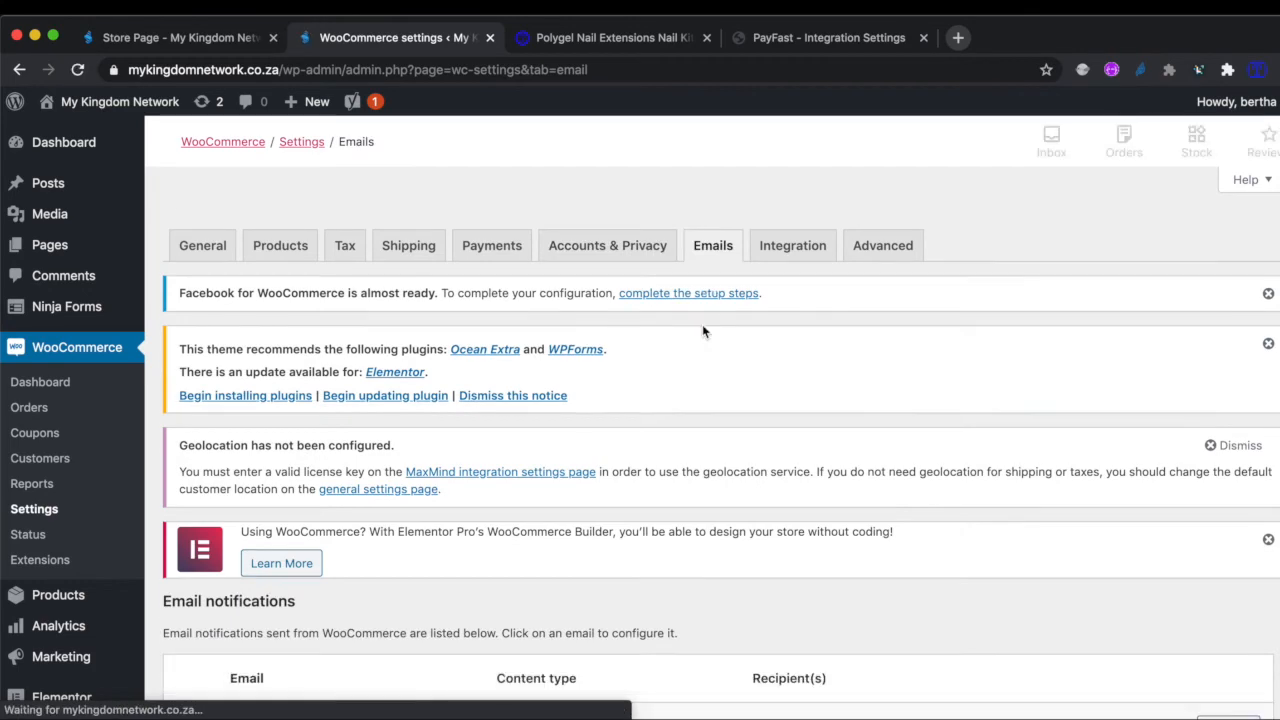
pyautogui.scroll(-5, 661, 480)
pyautogui.scroll(-2, 661, 482)
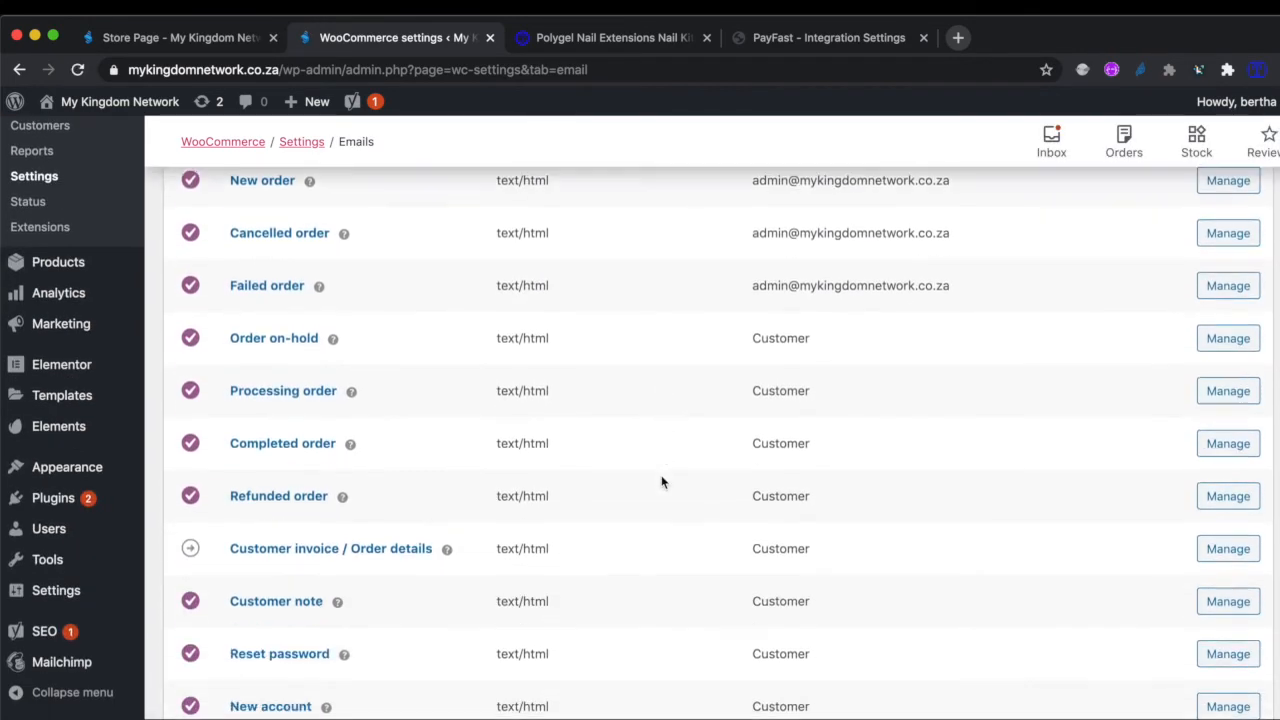
pyautogui.scroll(2, 661, 482)
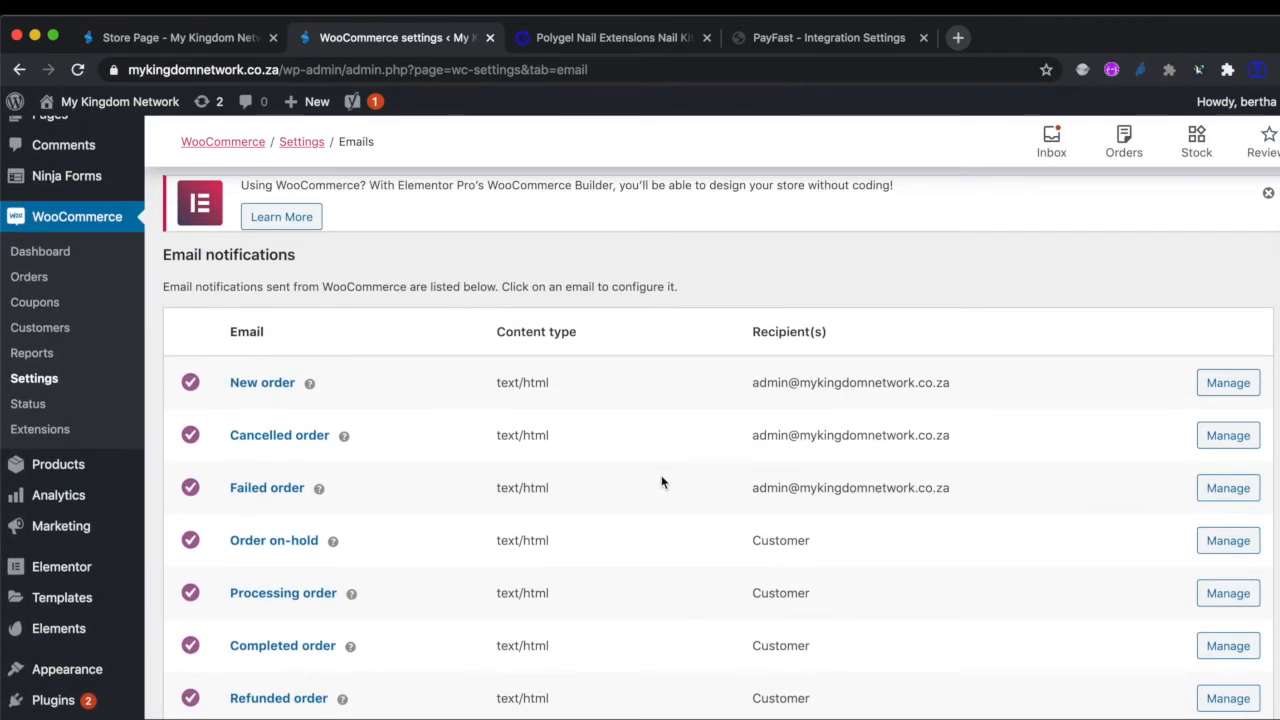
pyautogui.scroll(-3, 661, 482)
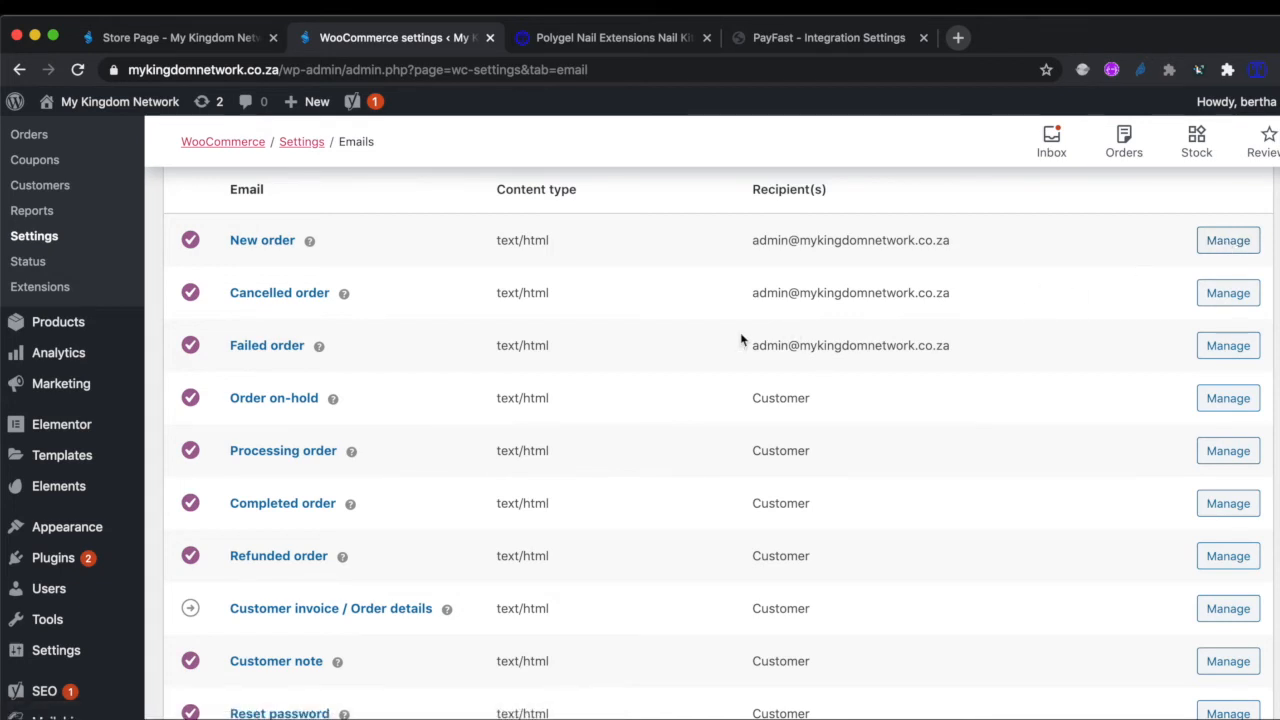
pyautogui.scroll(-2, 373, 404)
pyautogui.scroll(2, 390, 232)
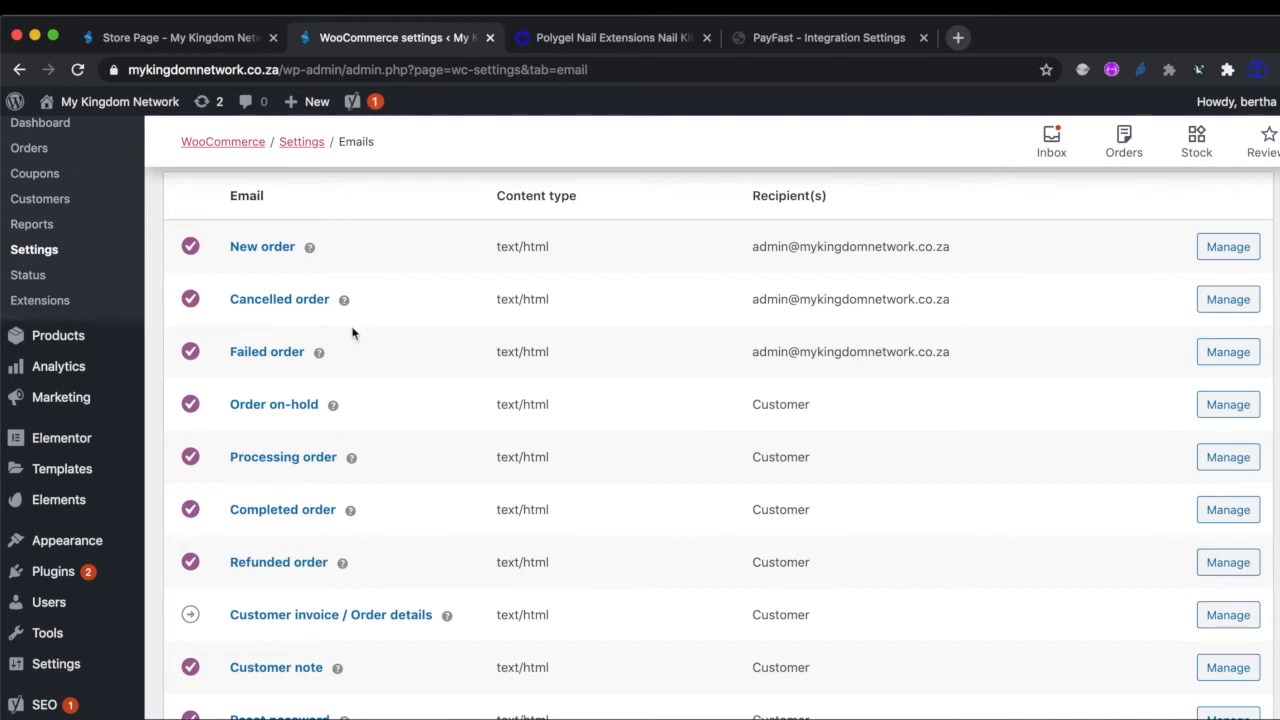
pyautogui.scroll(-2, 331, 397)
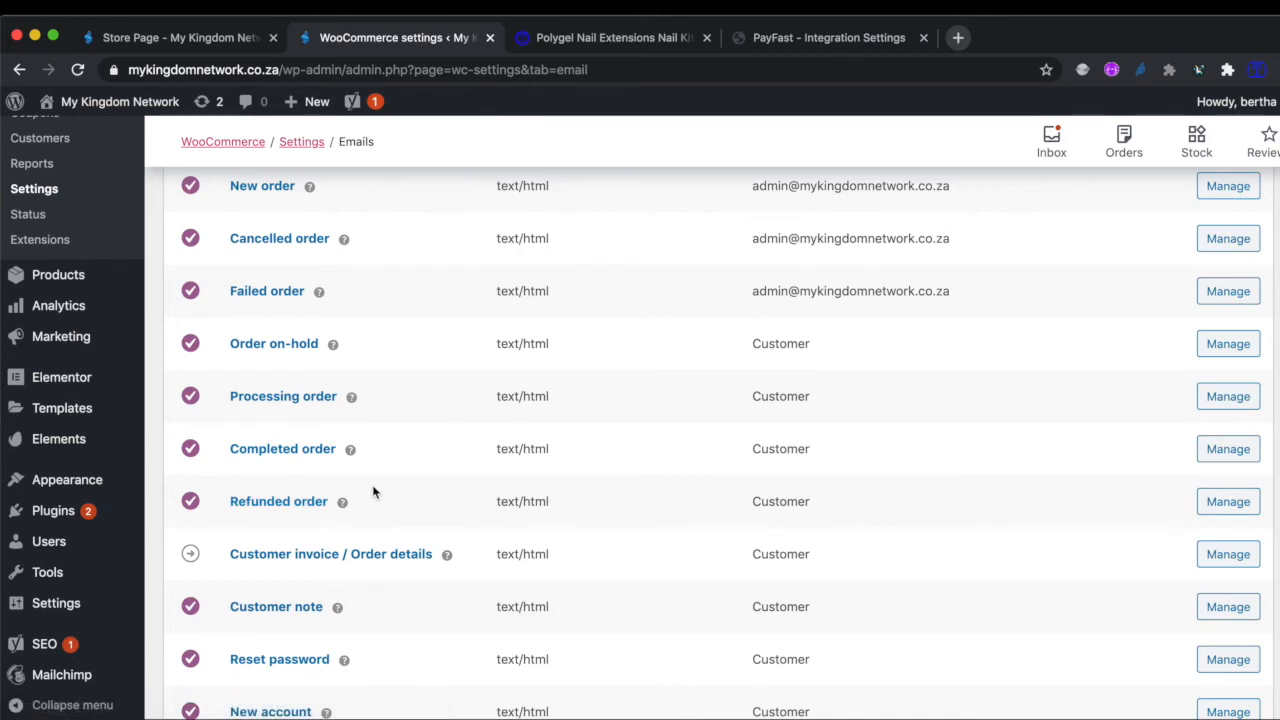
# Check the store's integration settings for MaxMind Geolocation
pyautogui.click(796, 248)
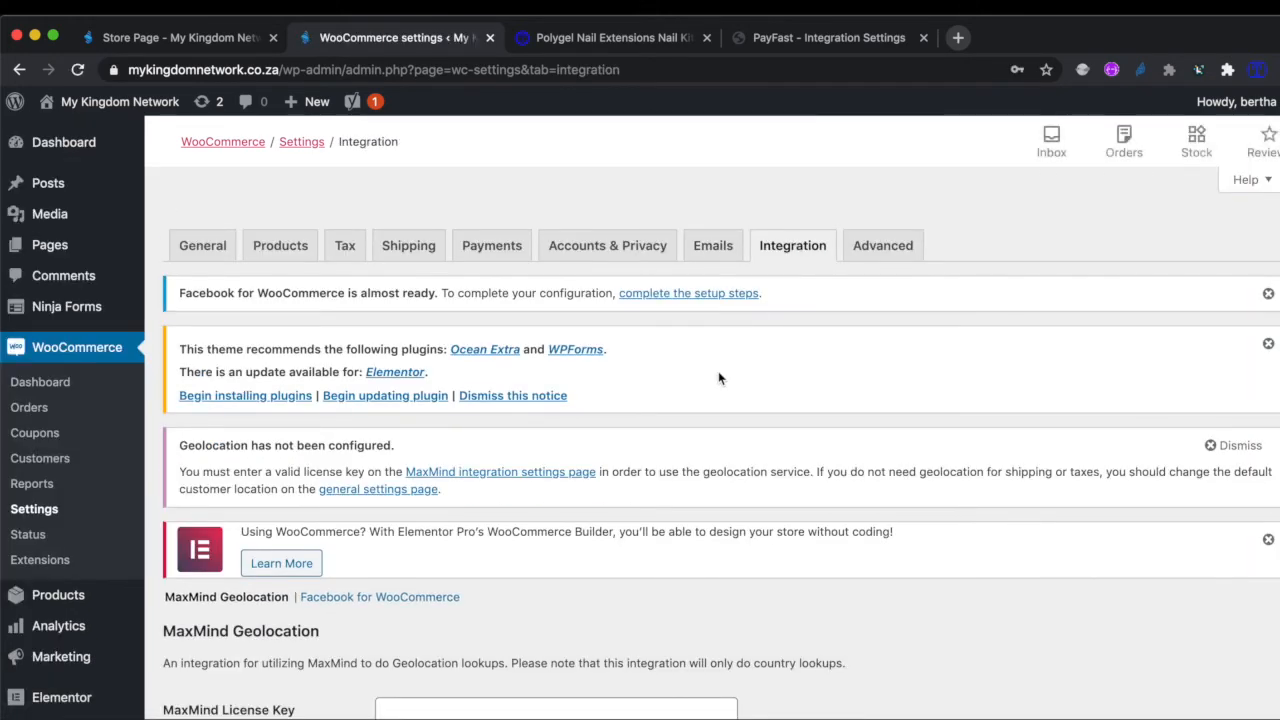
pyautogui.scroll(-5, 718, 378)
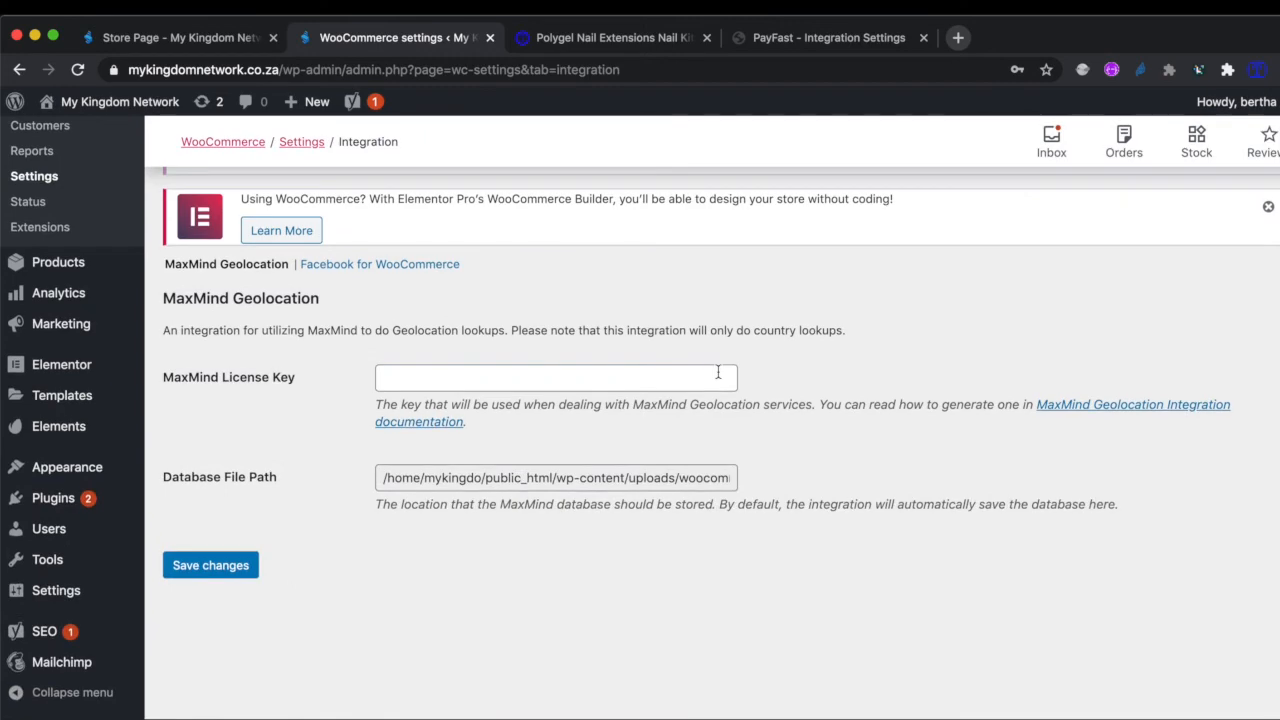
pyautogui.scroll(5, 718, 371)
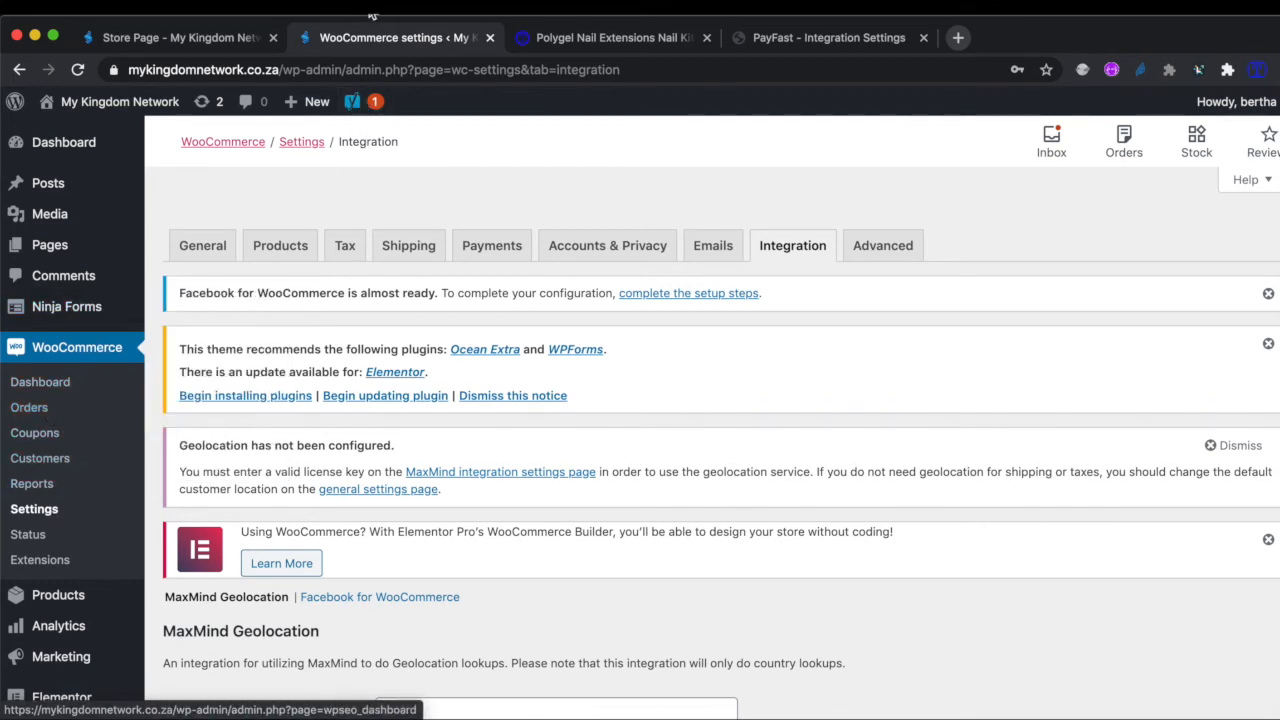
# Open the list of all site pages and review the store pages, including Cart, Checkout, My account and Shop
pyautogui.click(56, 249)
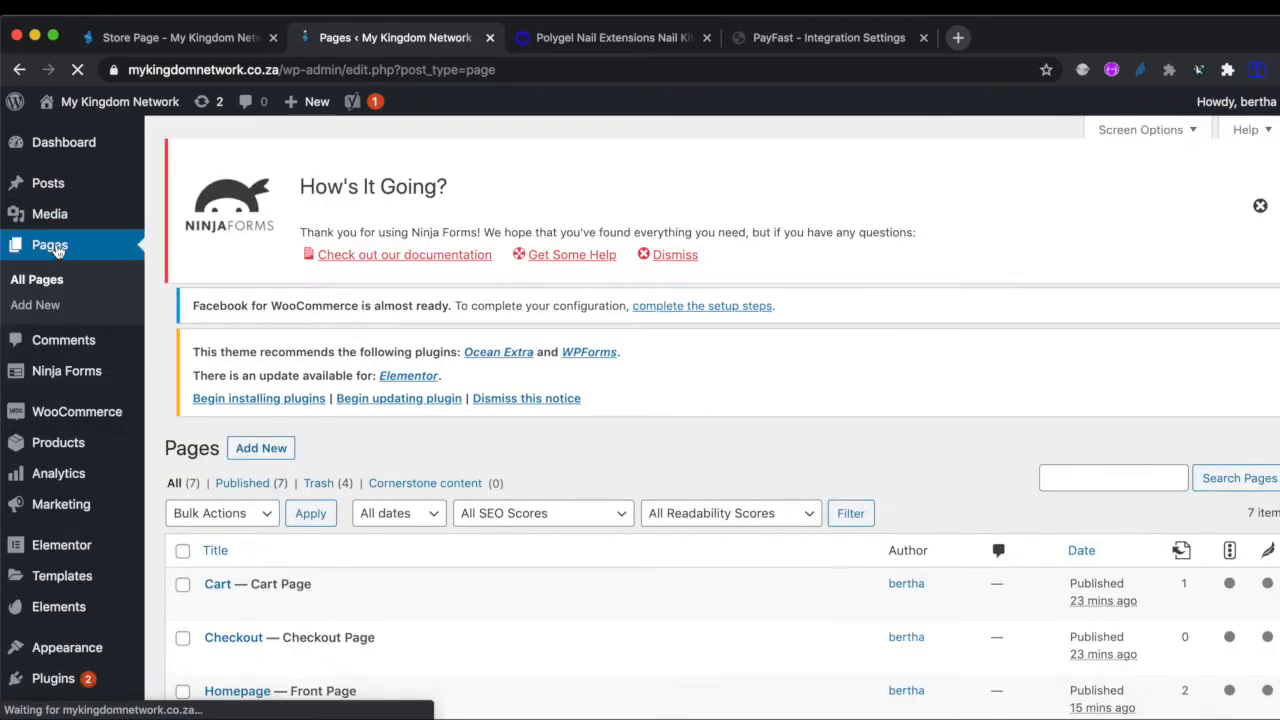
pyautogui.scroll(-5, 250, 432)
pyautogui.scroll(-1, 281, 432)
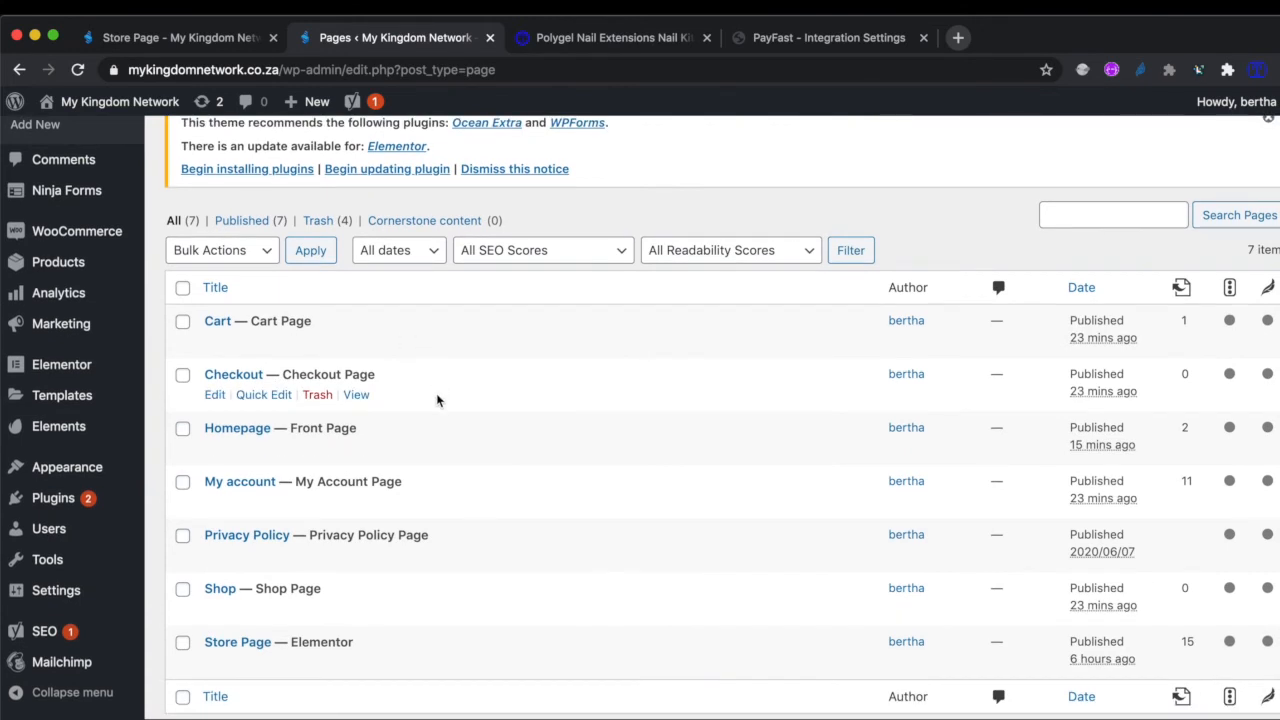
pyautogui.scroll(-2, 436, 393)
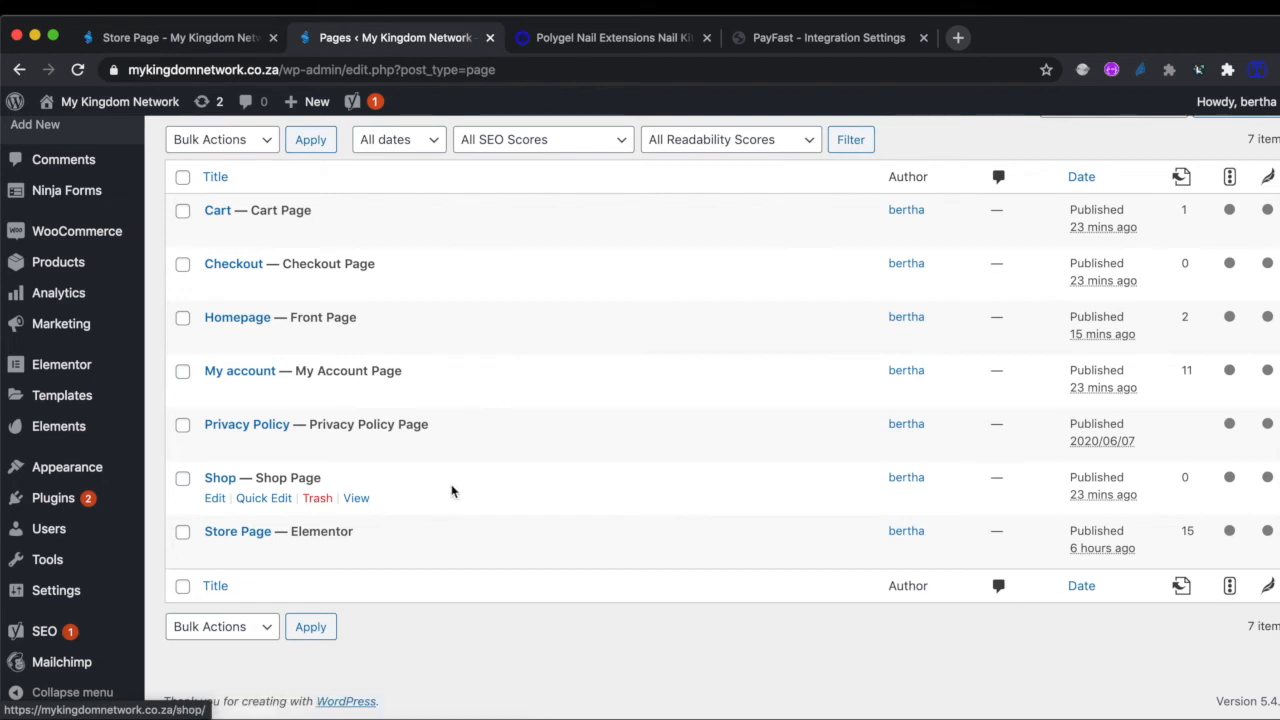
# Switch to the live site, reload it and look through the new Homepage from its welcome banner to the product sections
pyautogui.click(166, 40)
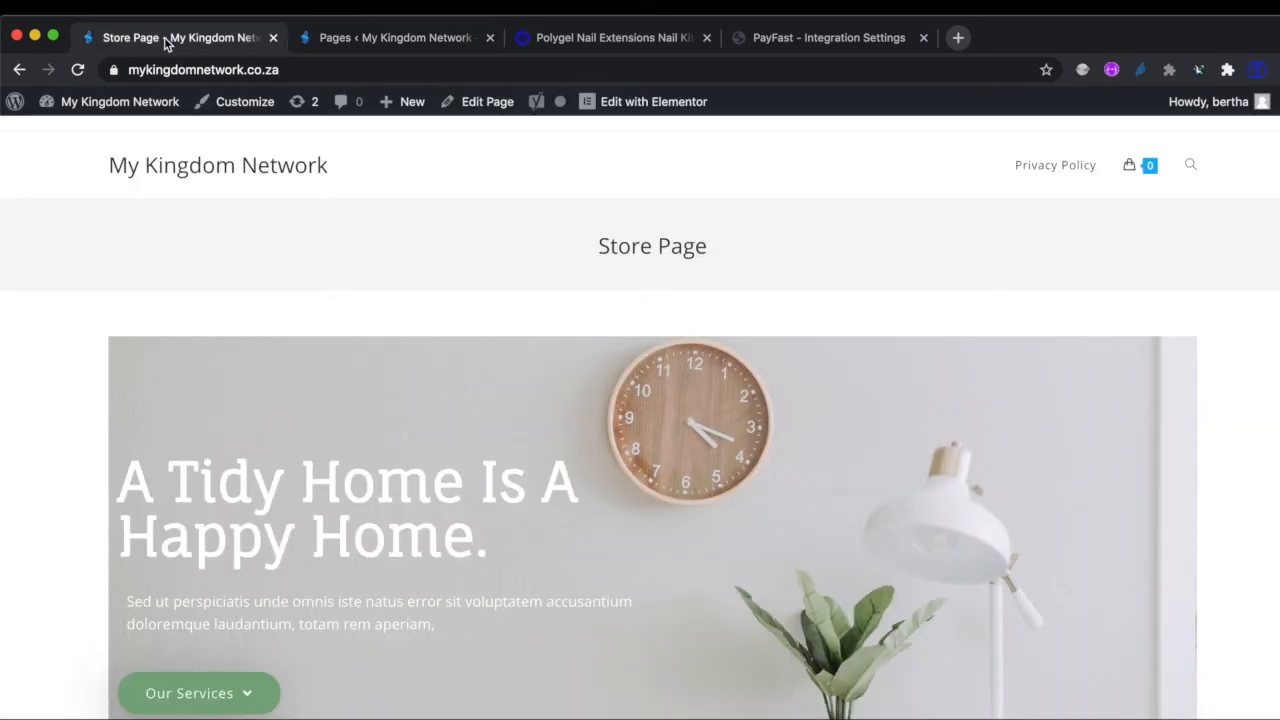
pyautogui.click(78, 71)
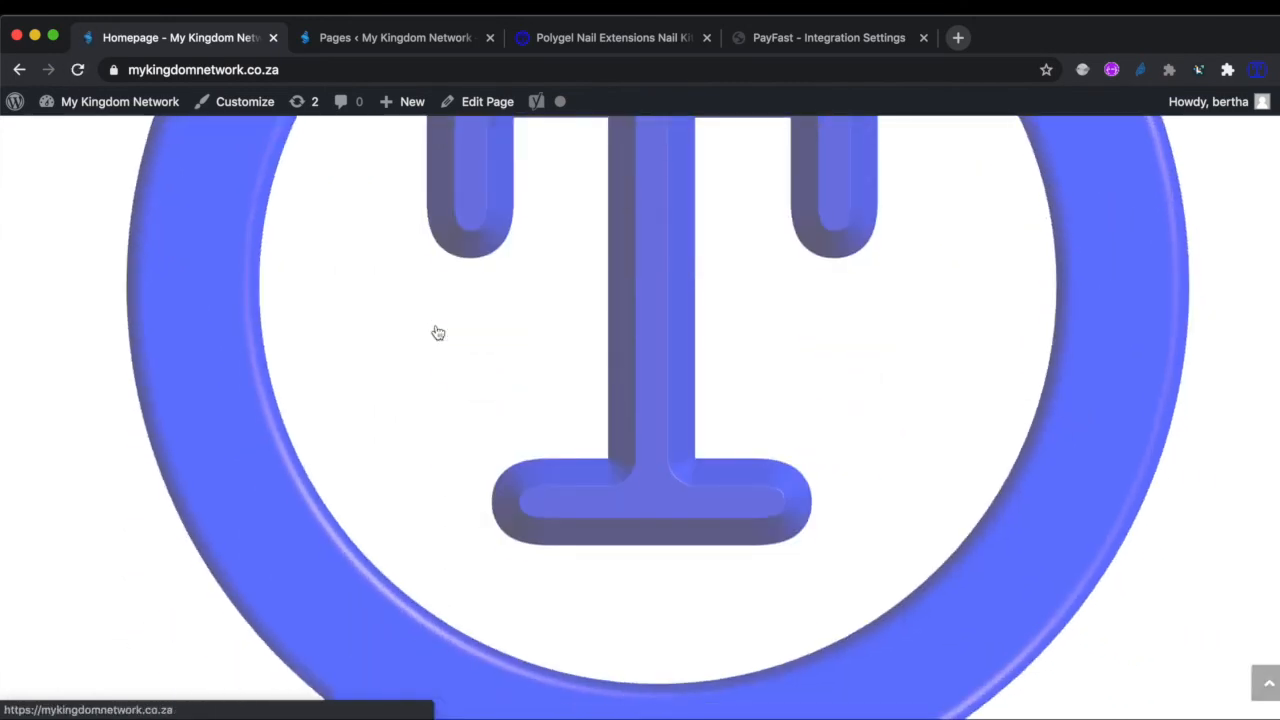
pyautogui.scroll(-12, 436, 332)
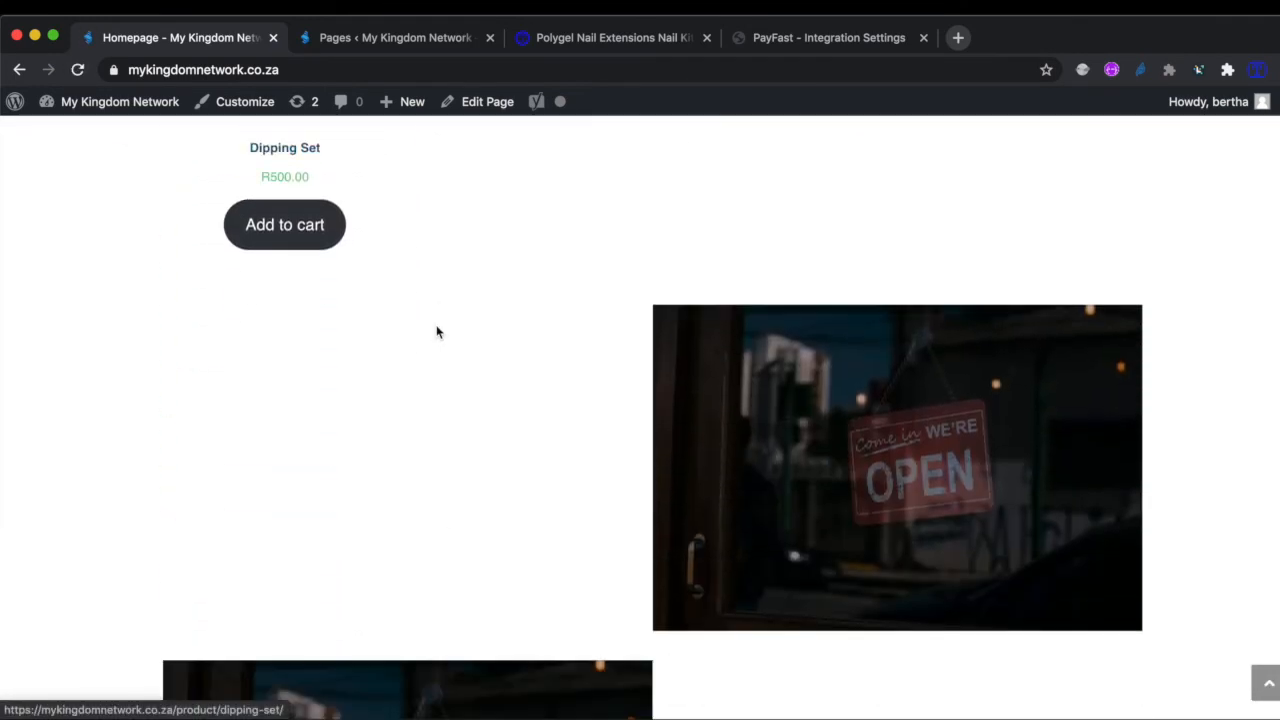
pyautogui.scroll(-6, 436, 332)
pyautogui.scroll(20, 436, 332)
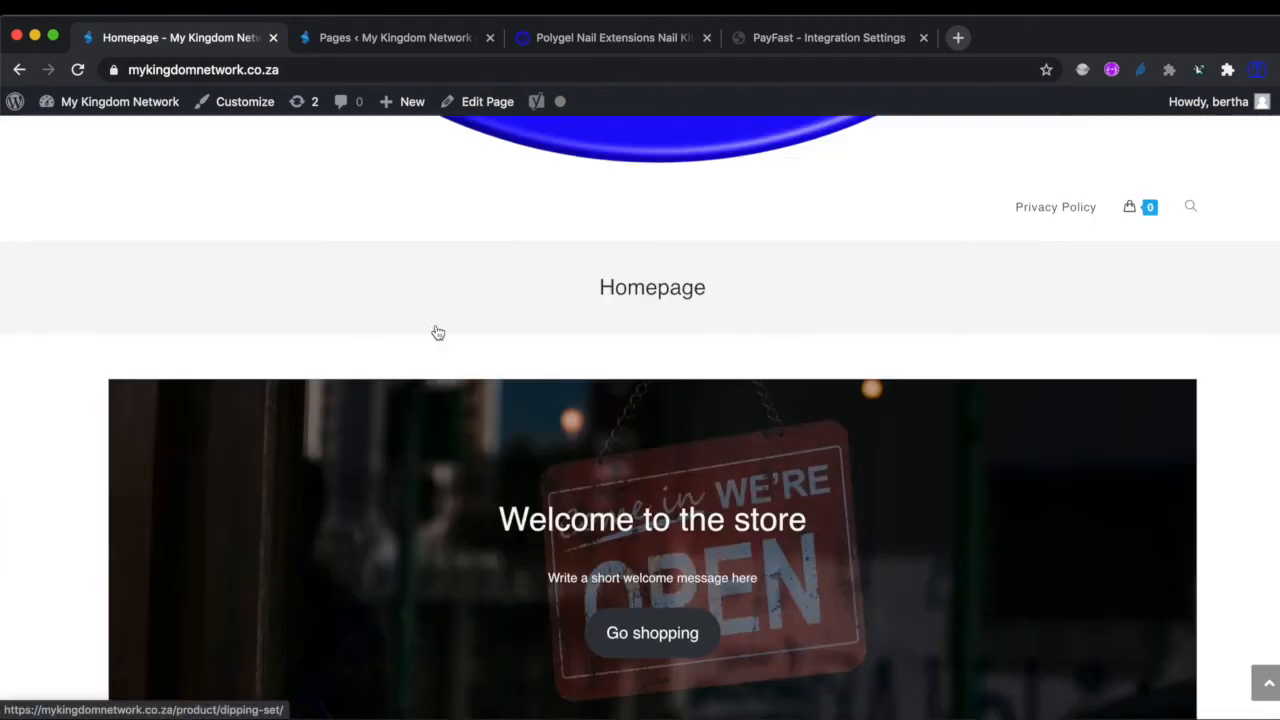
# Return to the site's admin area, open the list of pages and move the Homepage page to the trash
pyautogui.scroll(-15, 436, 332)
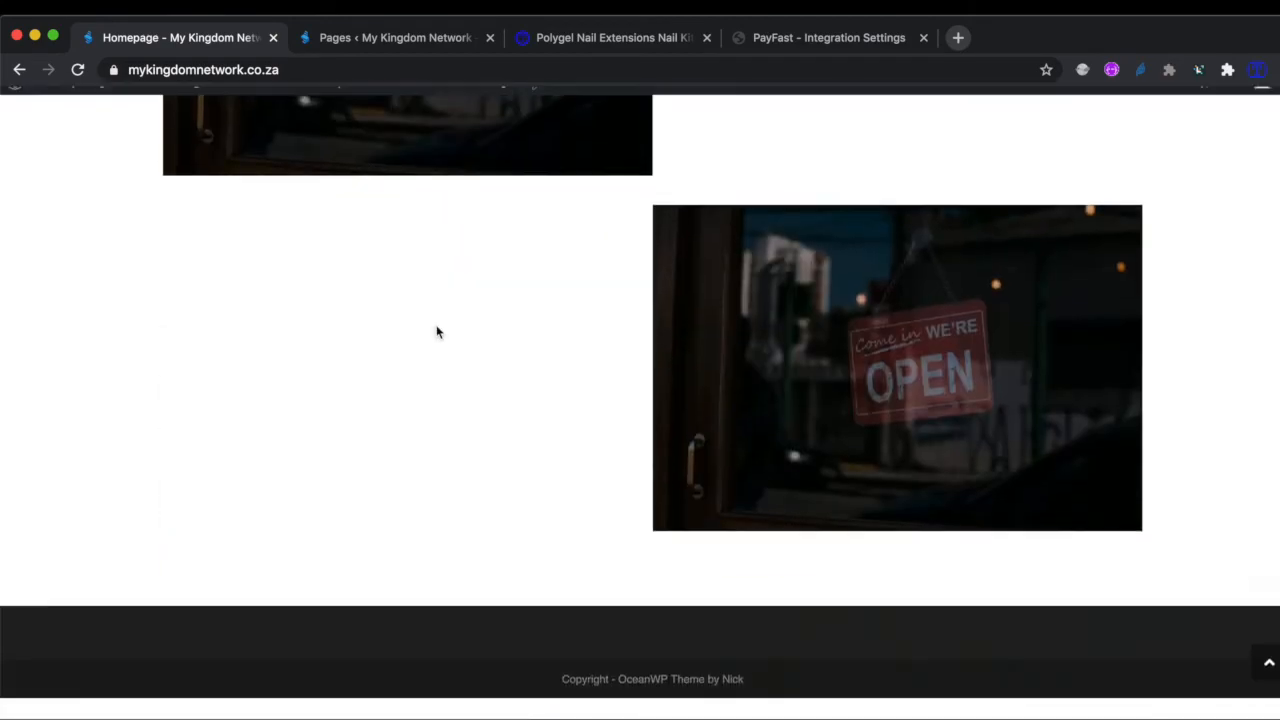
pyautogui.scroll(20, 436, 332)
pyautogui.scroll(6, 436, 332)
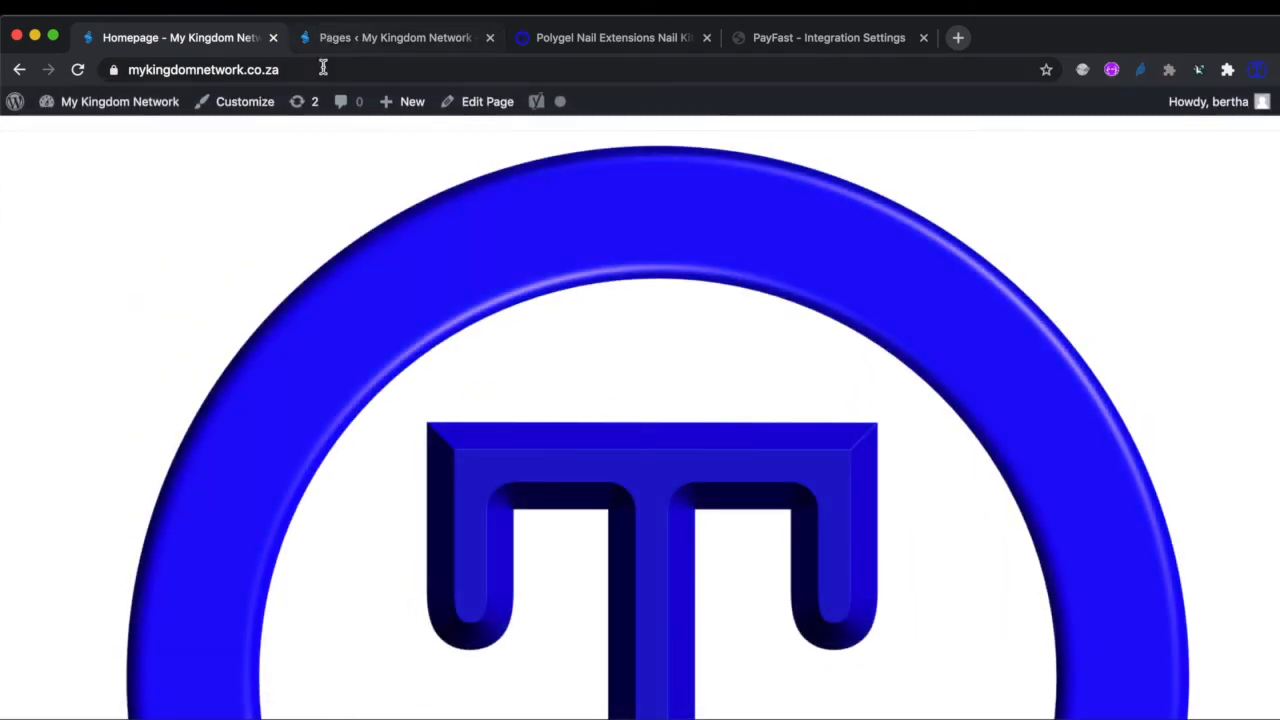
pyautogui.click(92, 104)
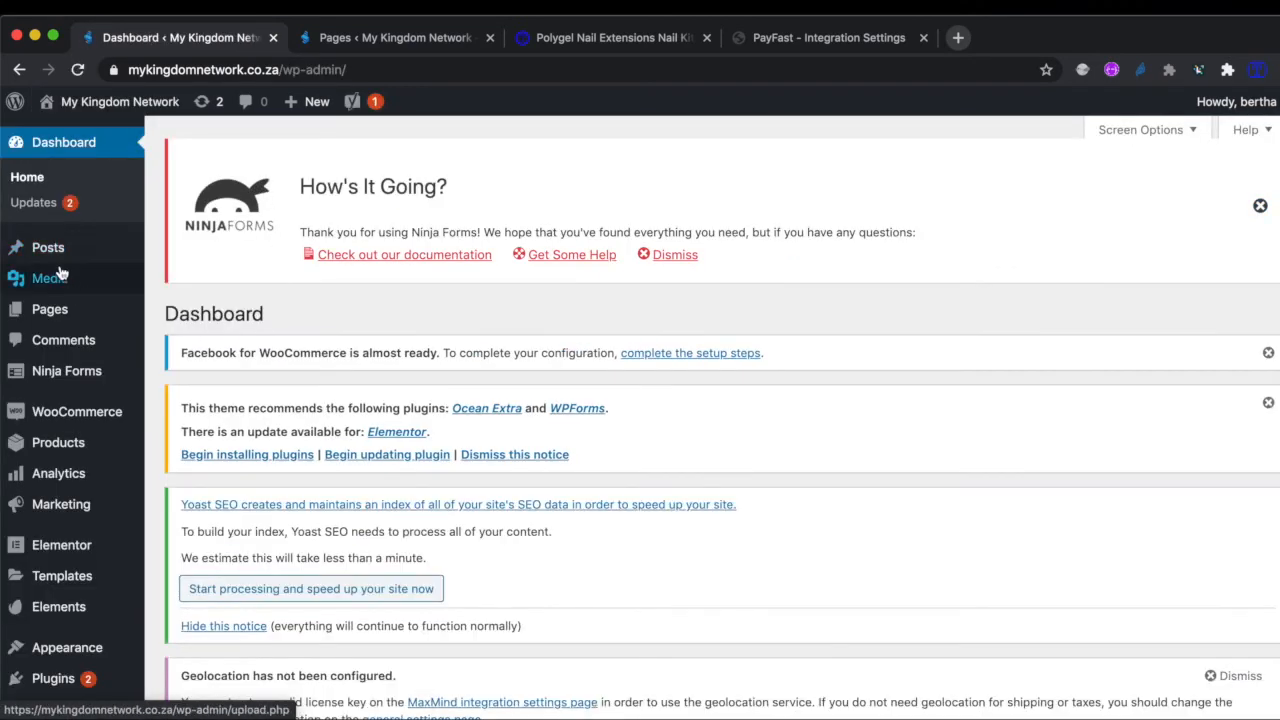
pyautogui.moveTo(53, 257)
pyautogui.click(69, 311)
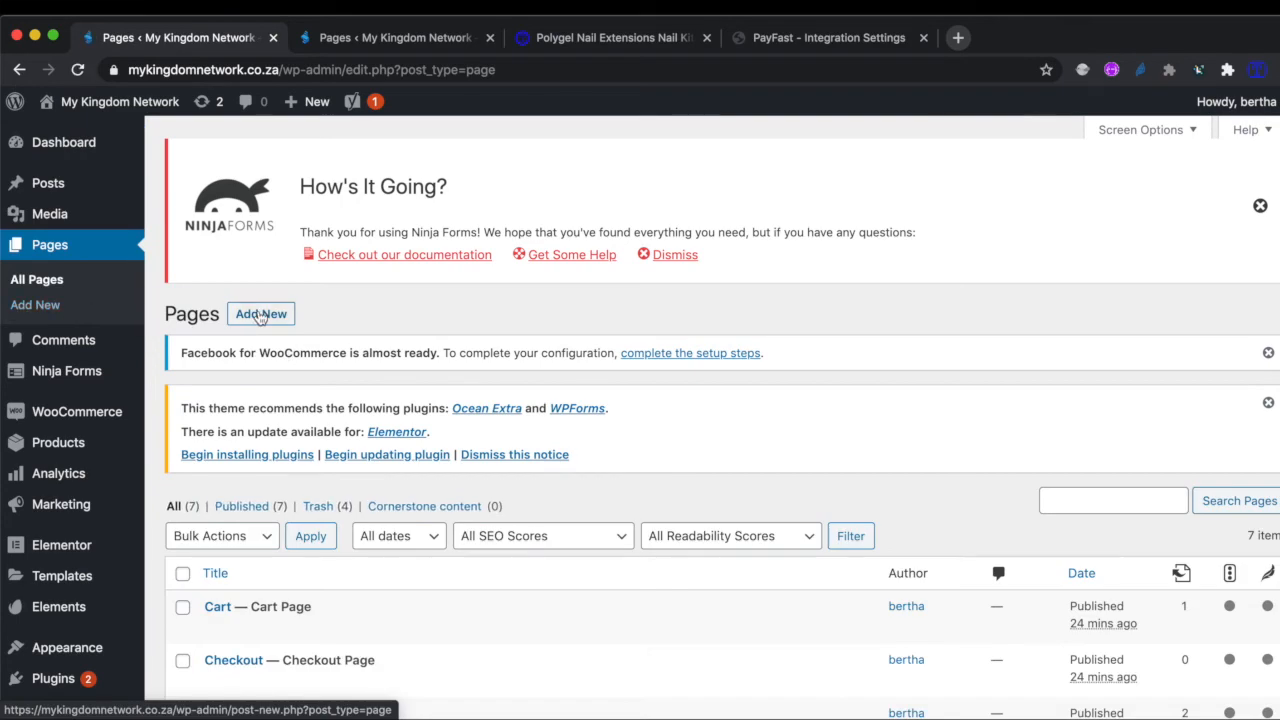
pyautogui.scroll(-5, 414, 629)
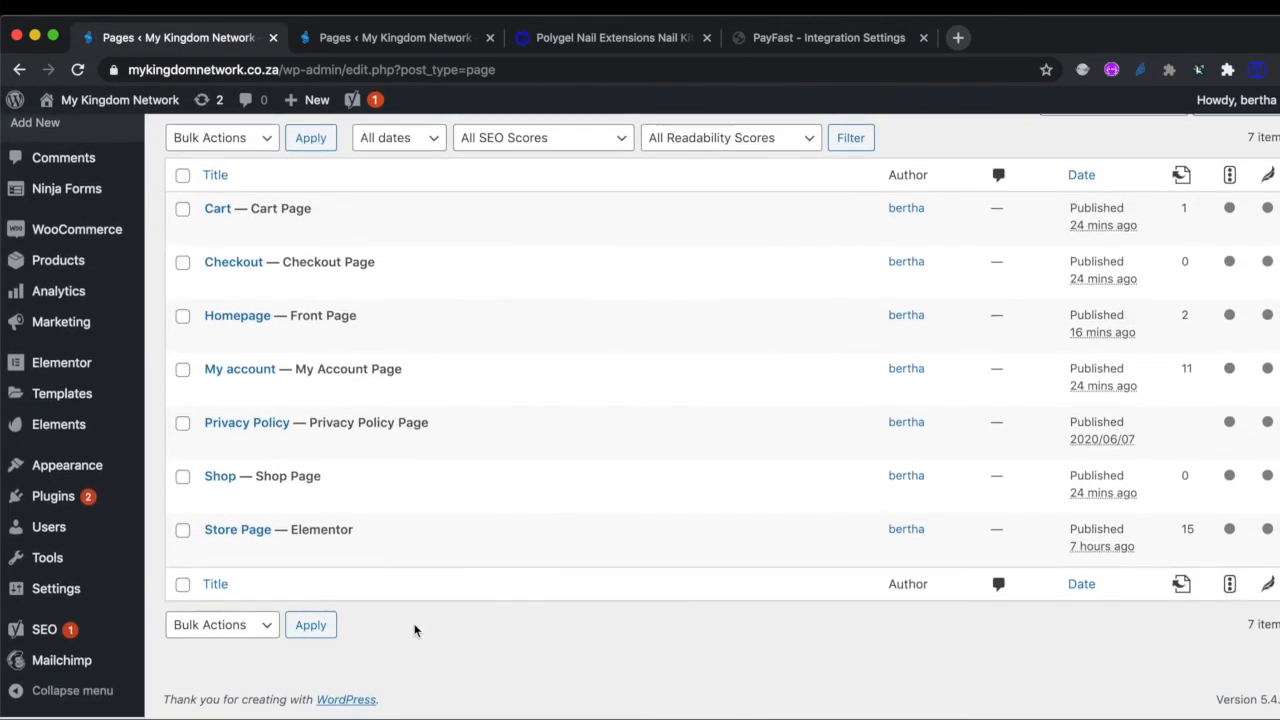
pyautogui.click(183, 318)
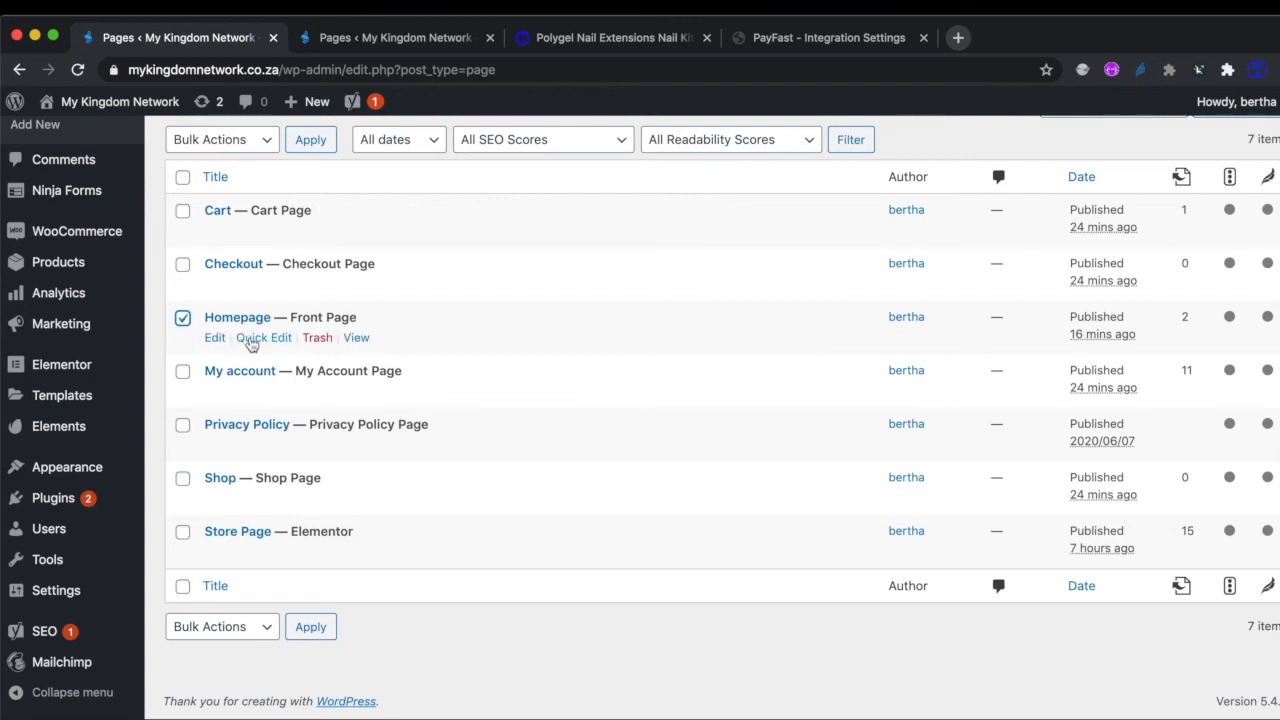
pyautogui.click(320, 339)
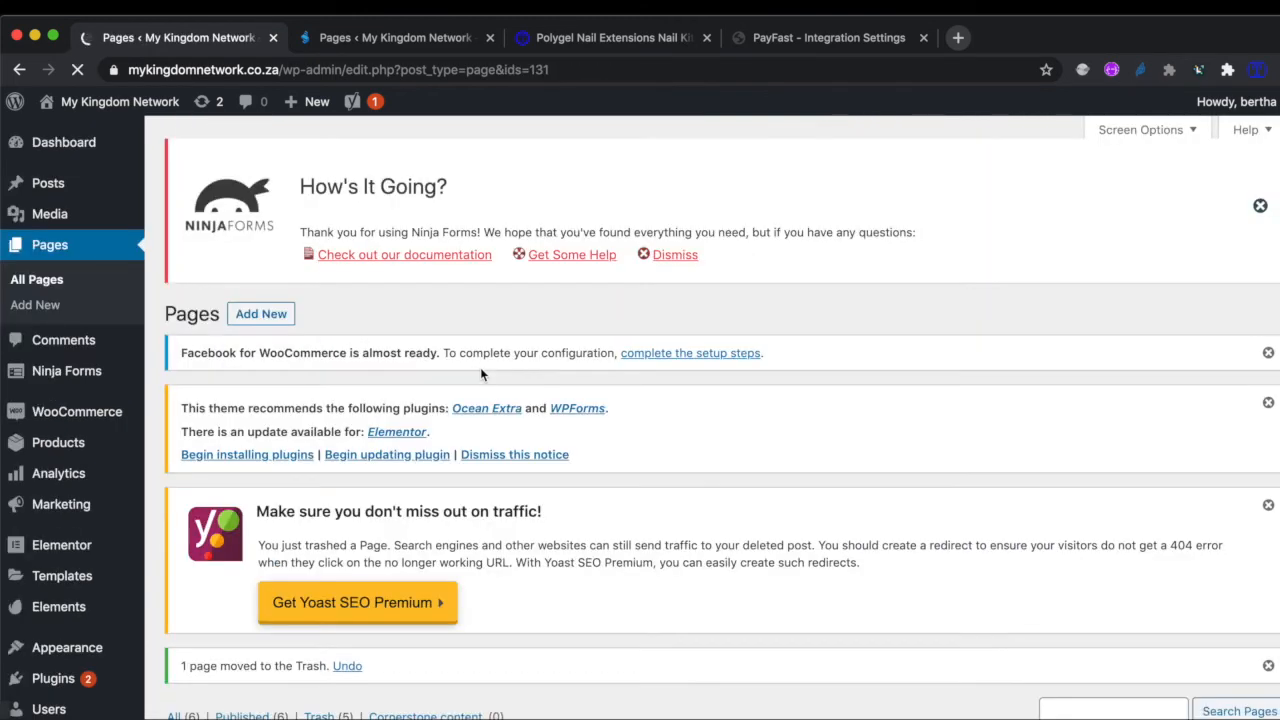
# Customize the site to show a static page, choose Store Page as the homepage, and publish the change
pyautogui.moveTo(101, 411)
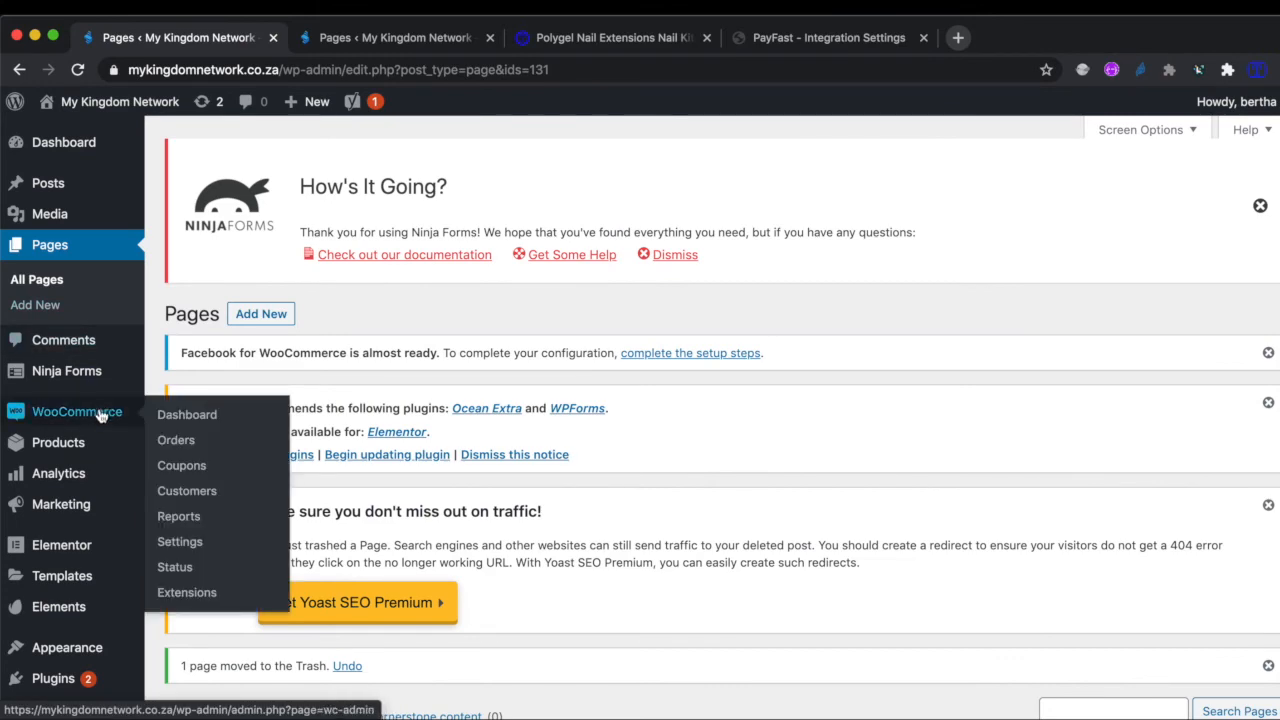
pyautogui.scroll(-5, 86, 445)
pyautogui.moveTo(78, 474)
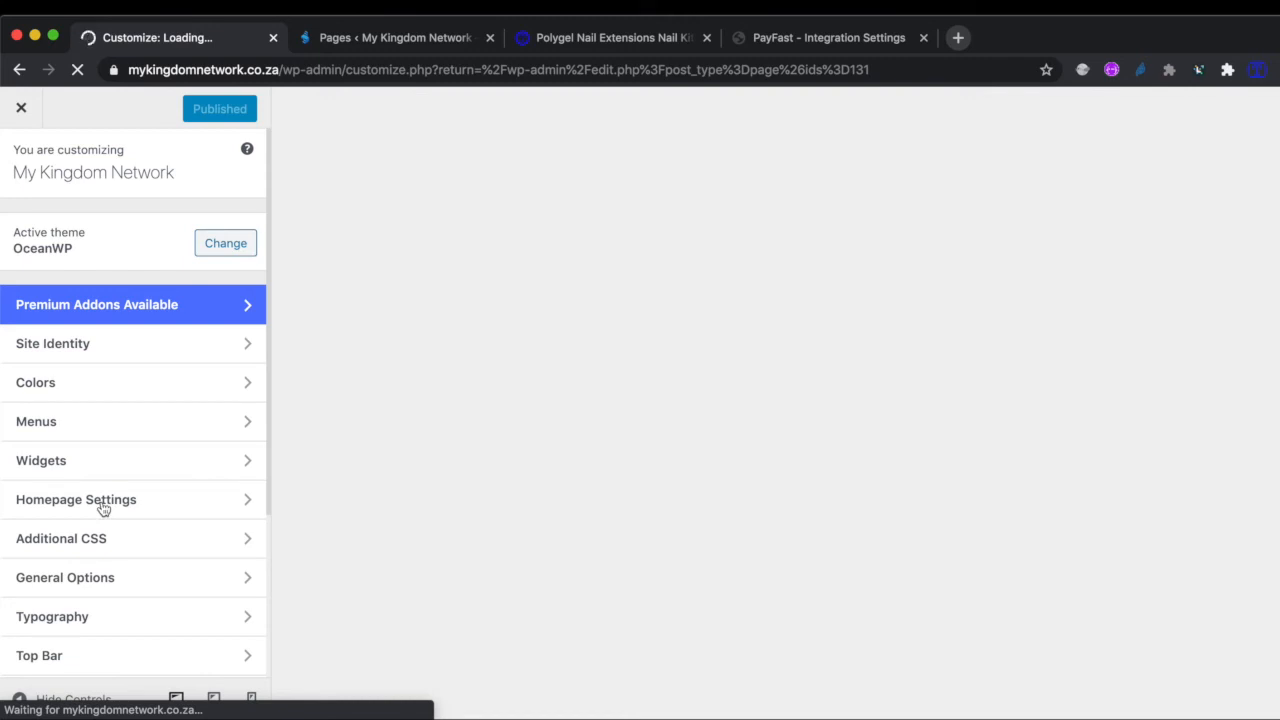
pyautogui.scroll(-2, 102, 508)
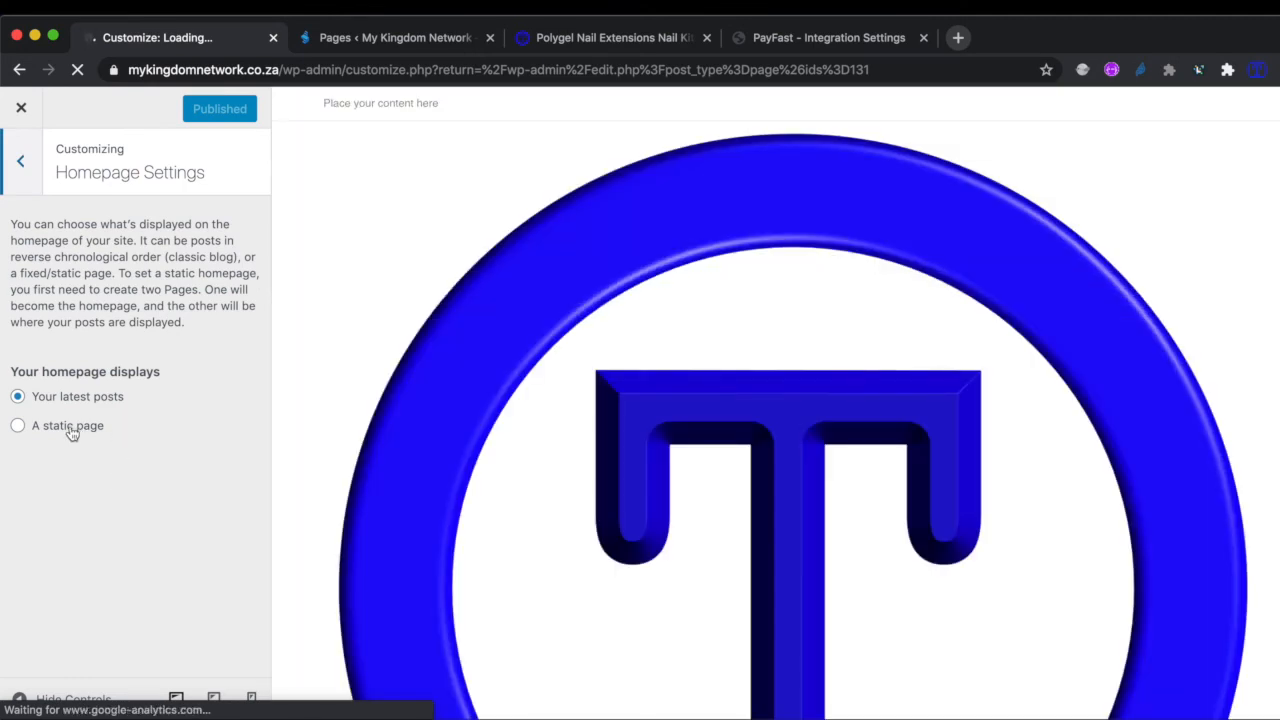
pyautogui.click(18, 429)
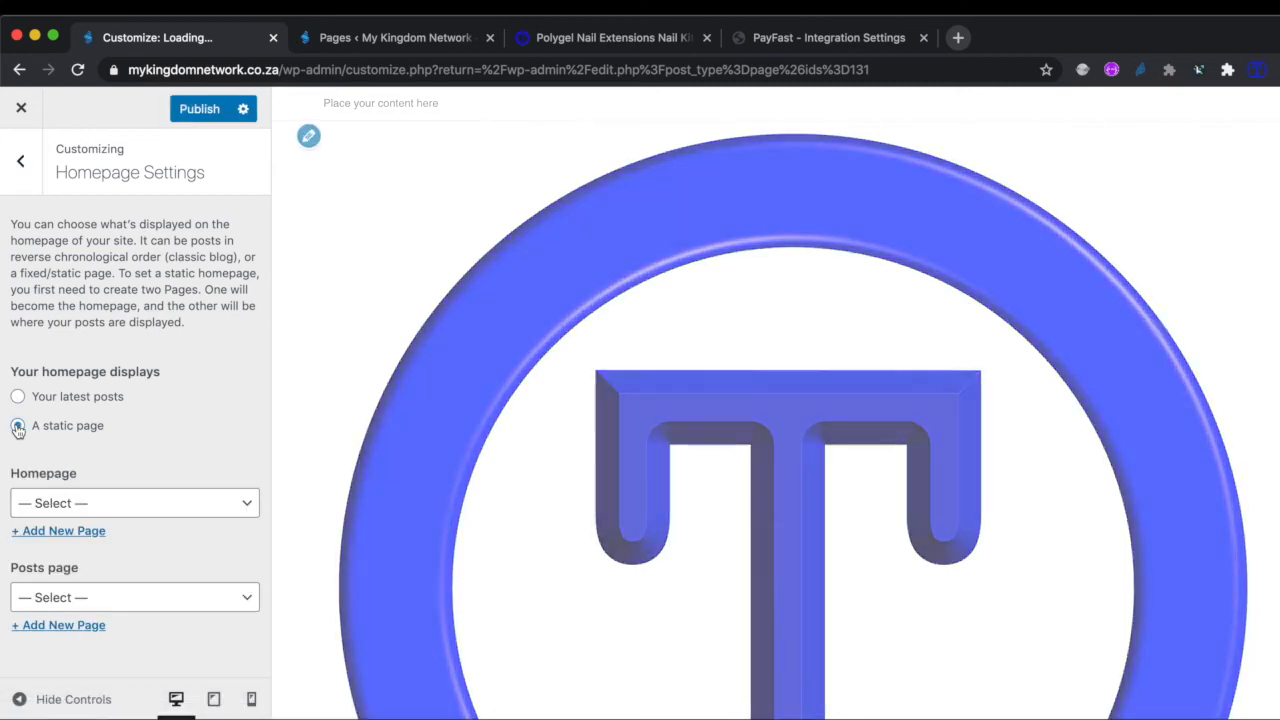
pyautogui.click(166, 502)
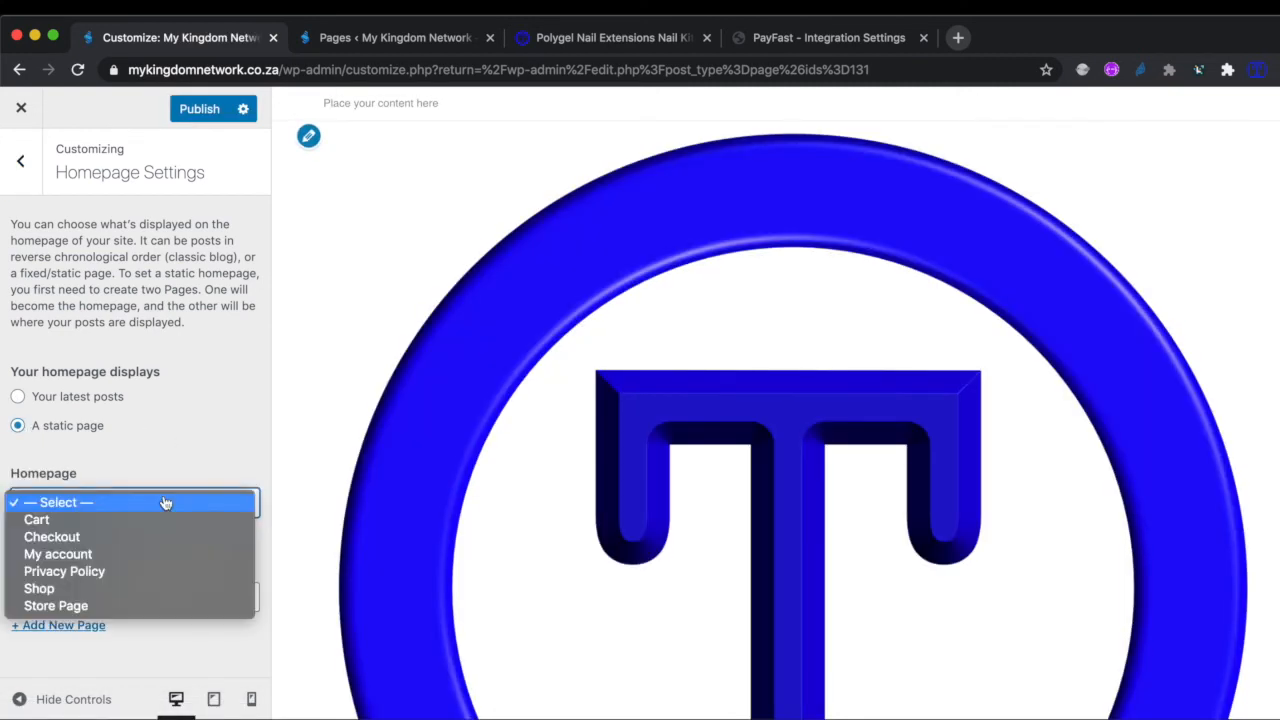
pyautogui.click(118, 606)
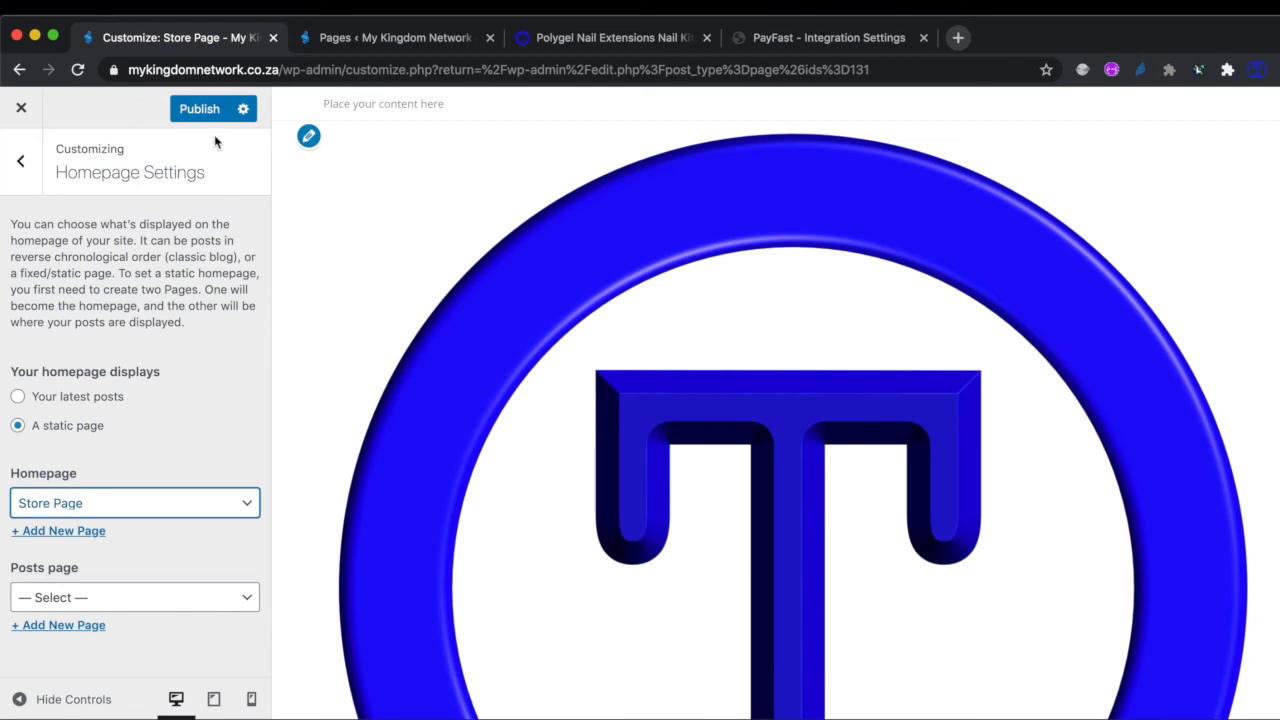
pyautogui.click(200, 109)
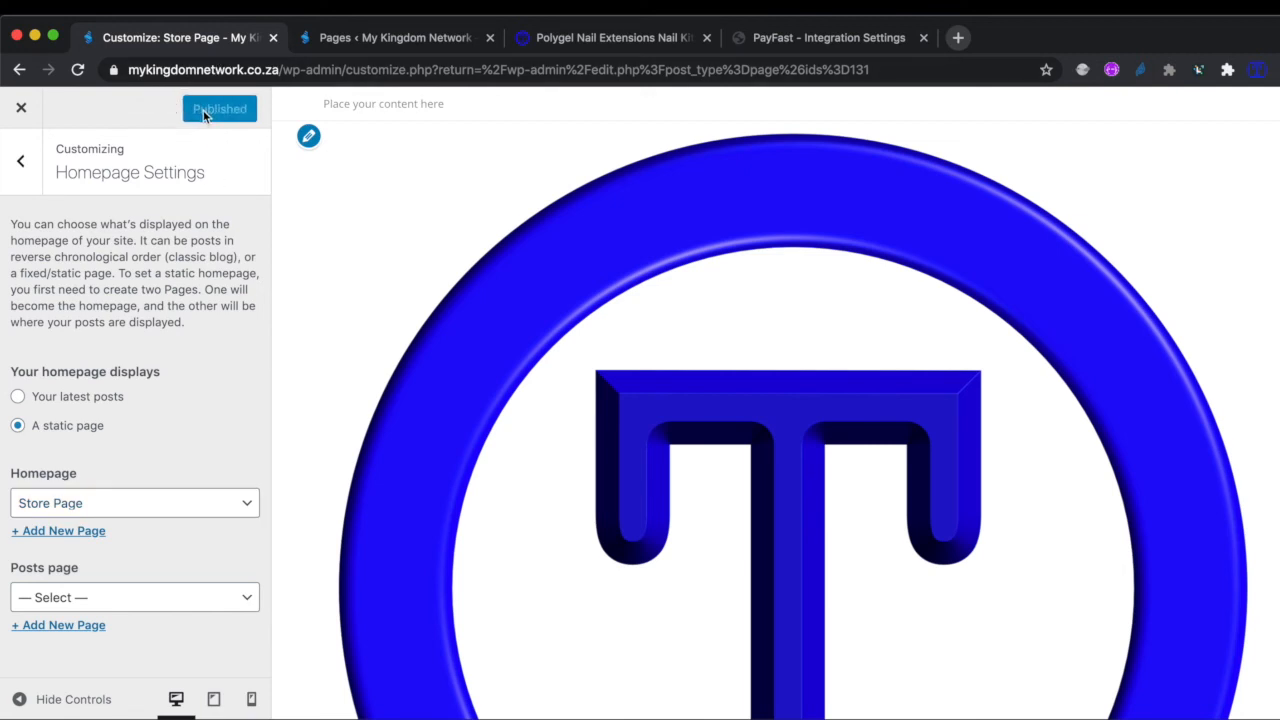
pyautogui.click(25, 161)
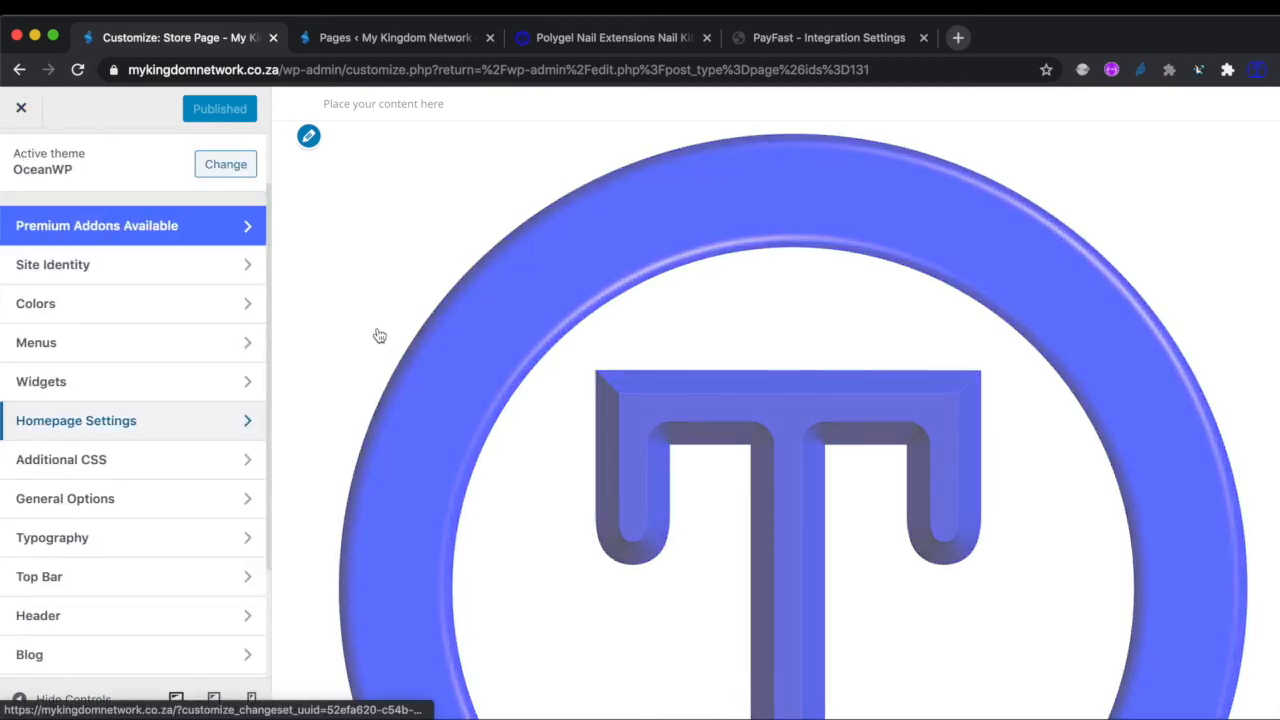
# Open the header's logo settings and reselect the blue T image from the media library without cropping it
pyautogui.scroll(-8, 380, 335)
pyautogui.scroll(-4, 378, 335)
pyautogui.scroll(8, 378, 335)
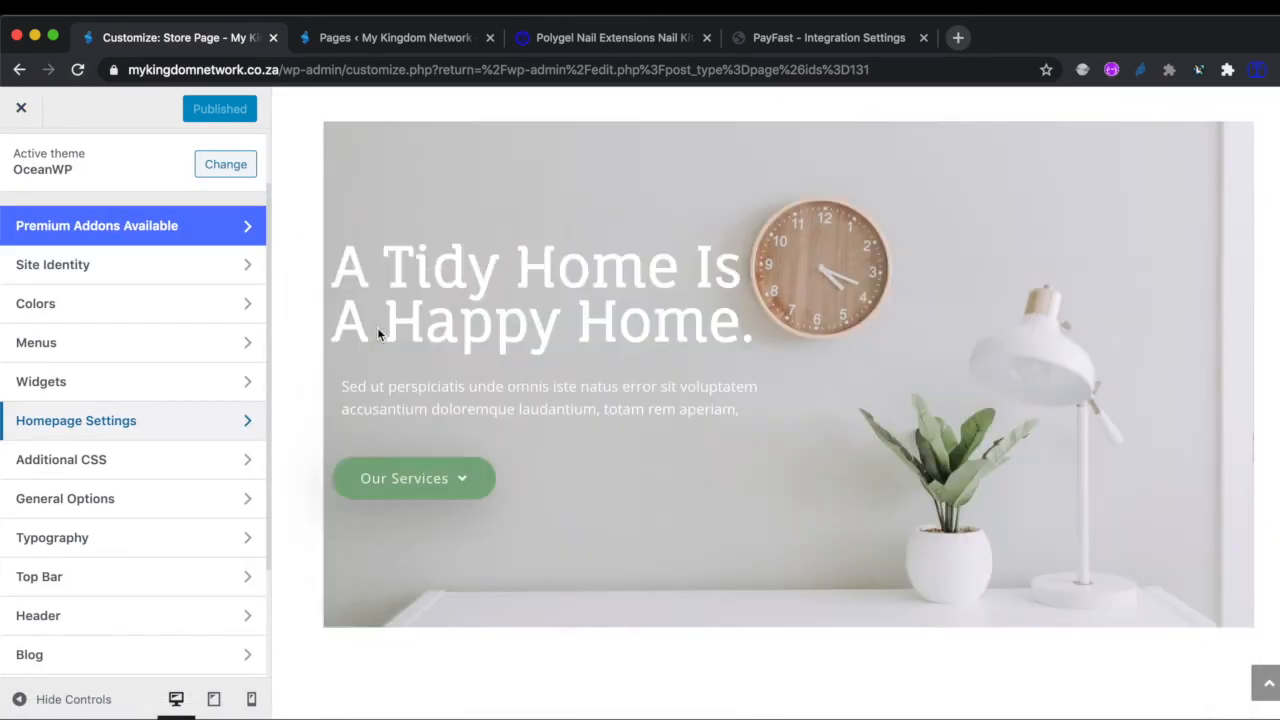
pyautogui.scroll(5, 380, 333)
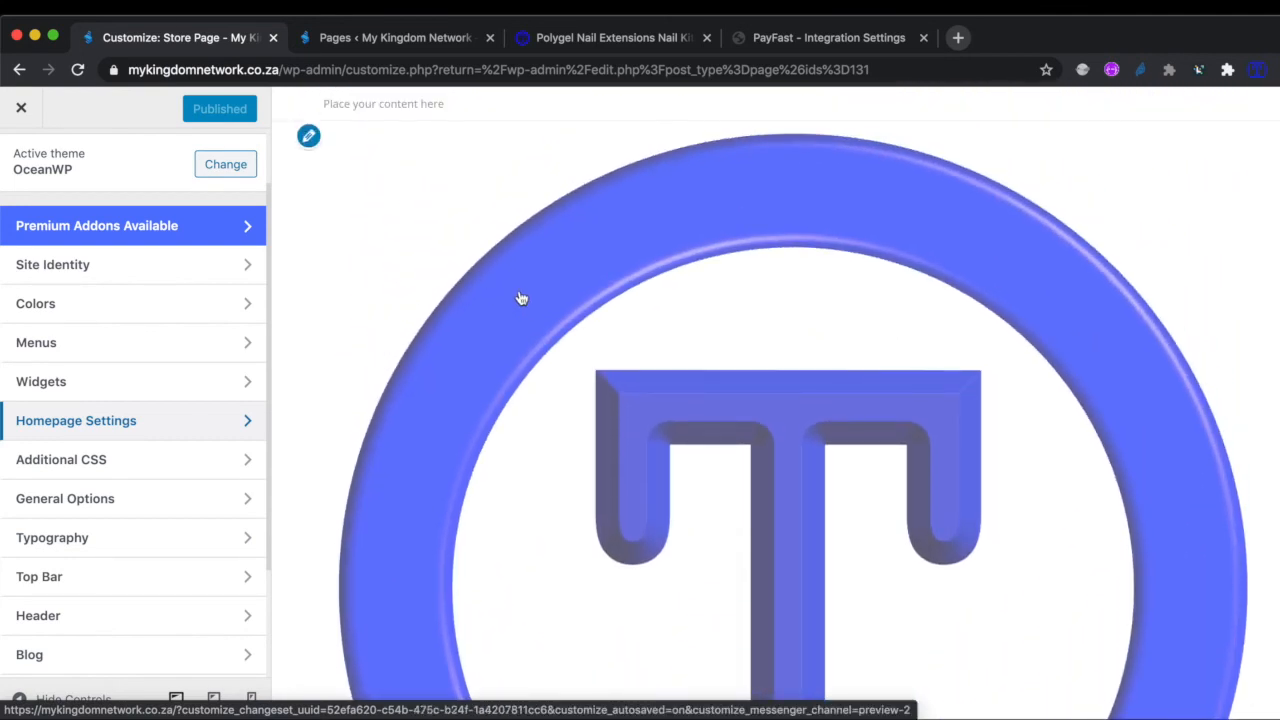
pyautogui.click(308, 137)
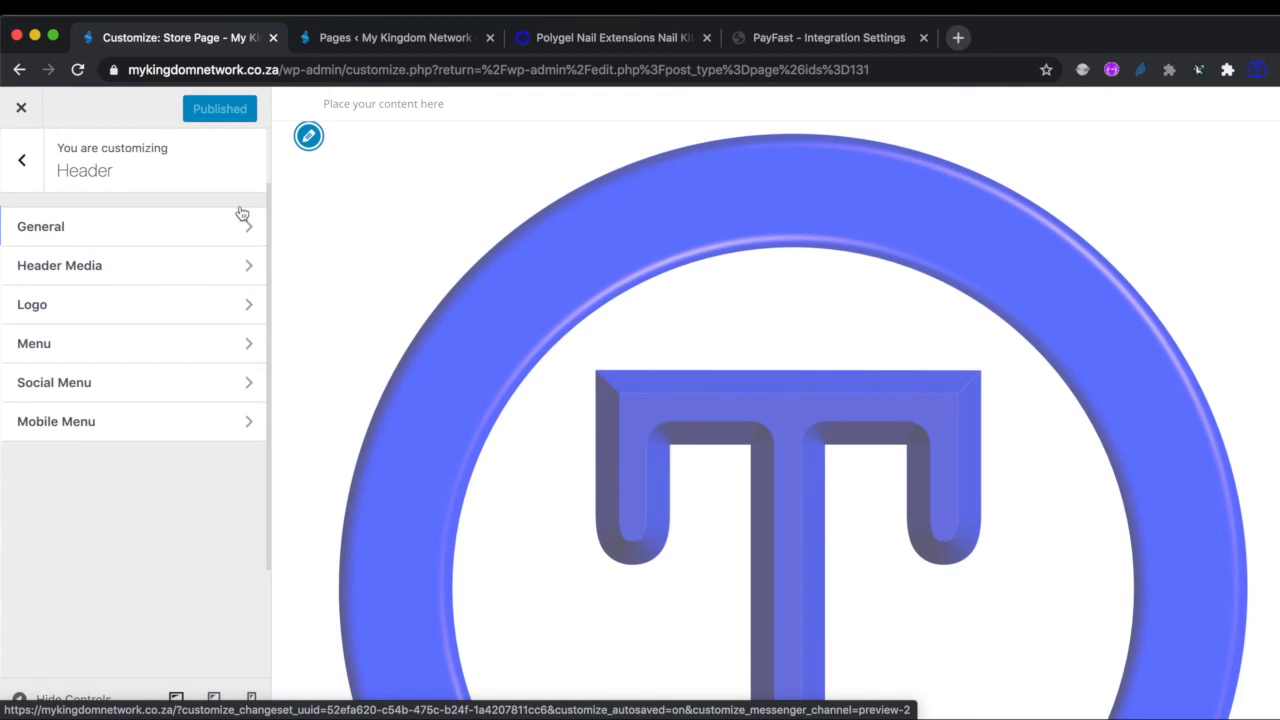
pyautogui.click(97, 307)
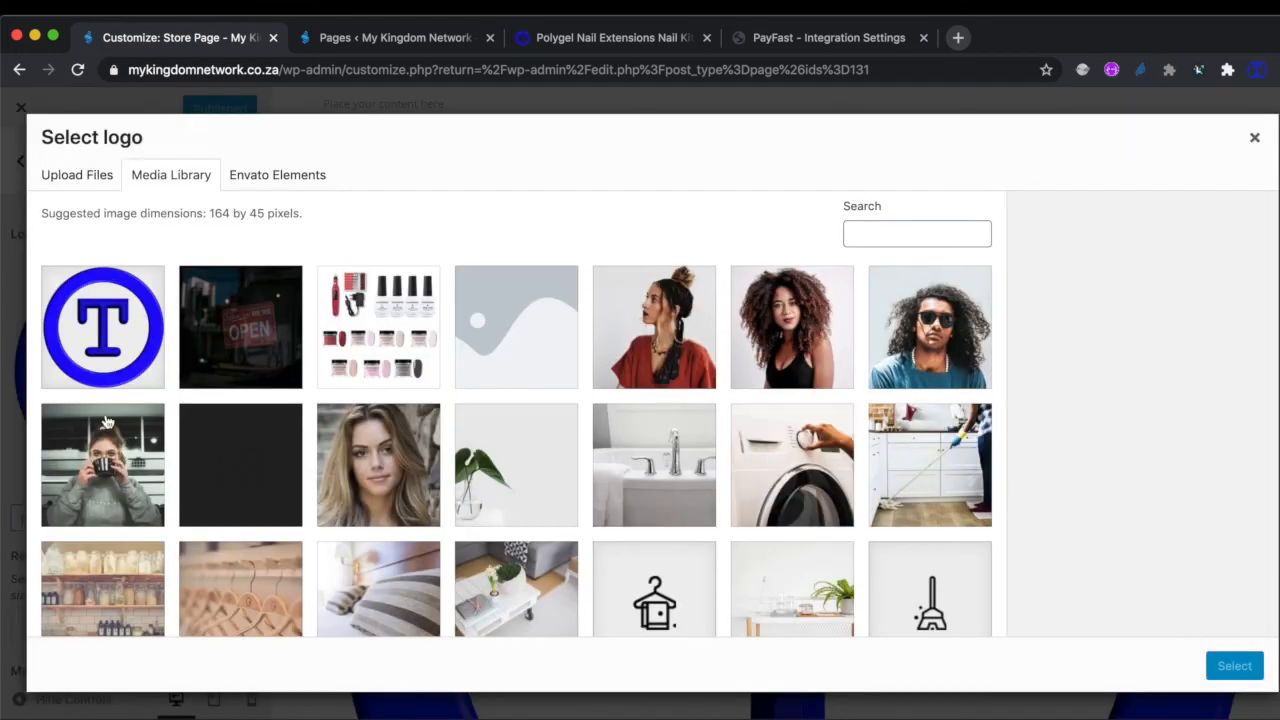
pyautogui.click(140, 328)
pyautogui.click(1217, 667)
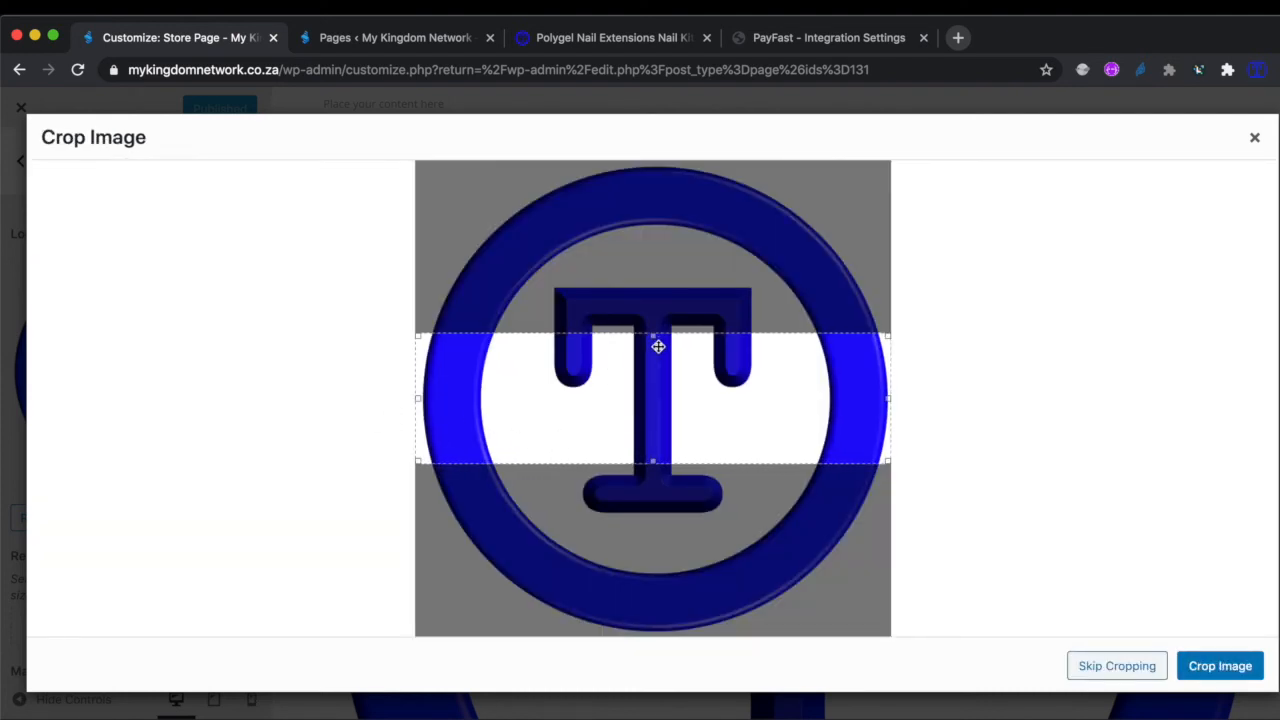
pyautogui.click(1122, 667)
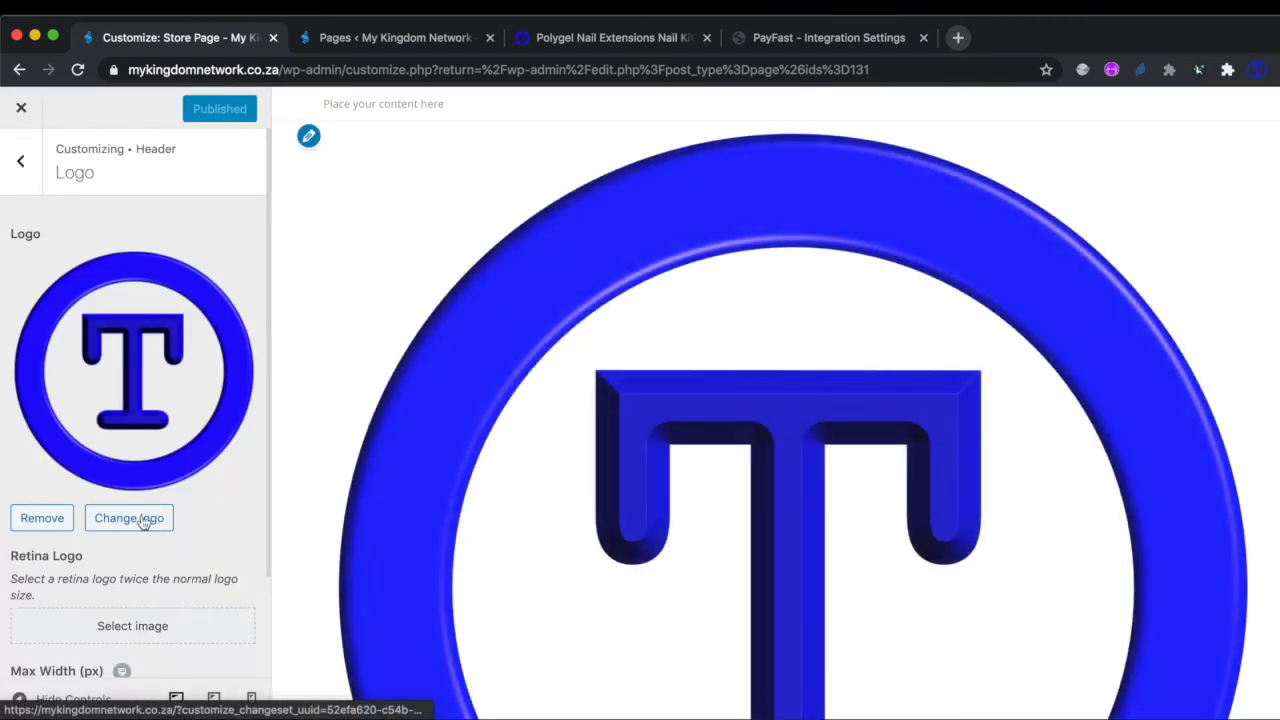
# Reduce the logo's max height to 97 px, publish the change and close the customizer
pyautogui.scroll(-3, 124, 525)
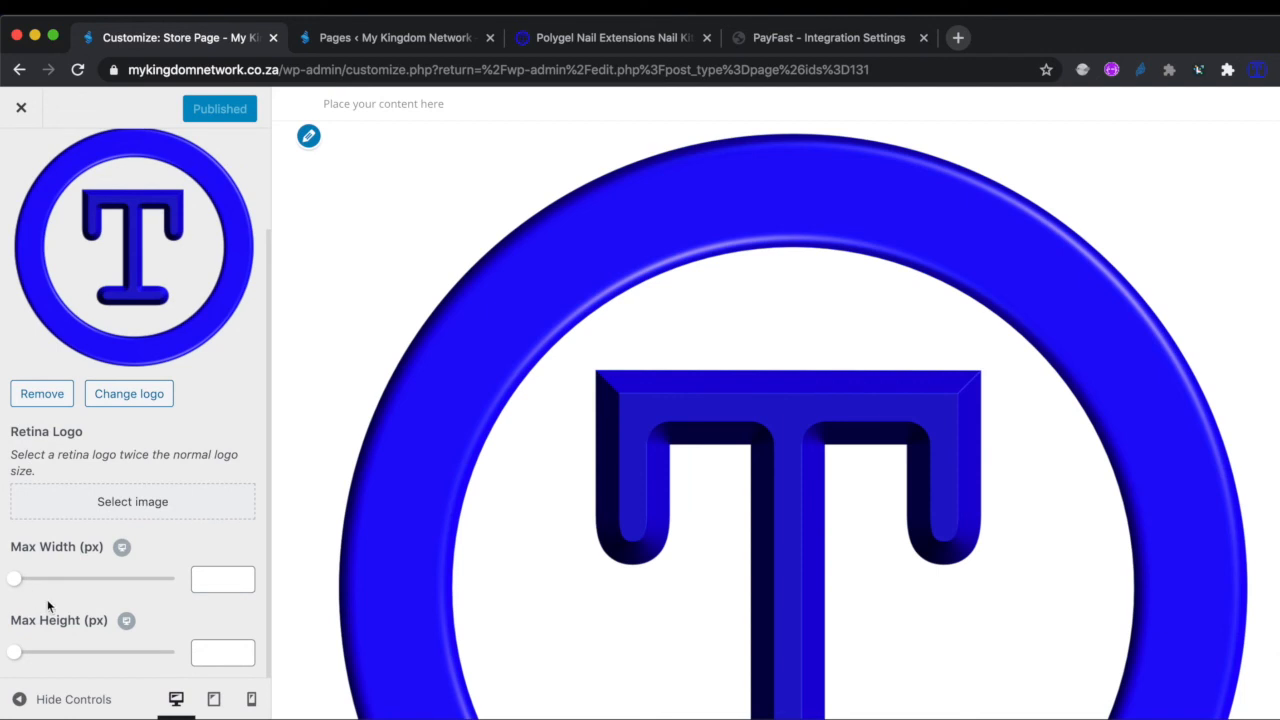
pyautogui.moveTo(17, 654); pyautogui.dragTo(45, 648)
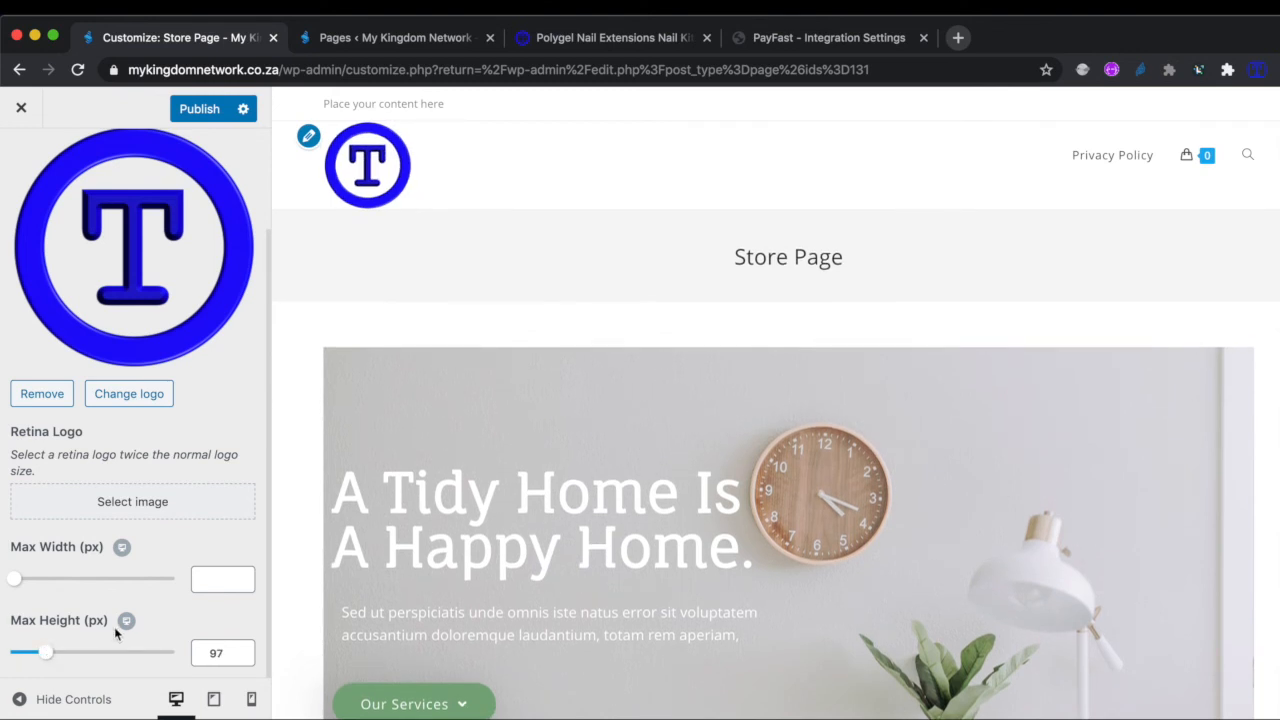
pyautogui.click(201, 108)
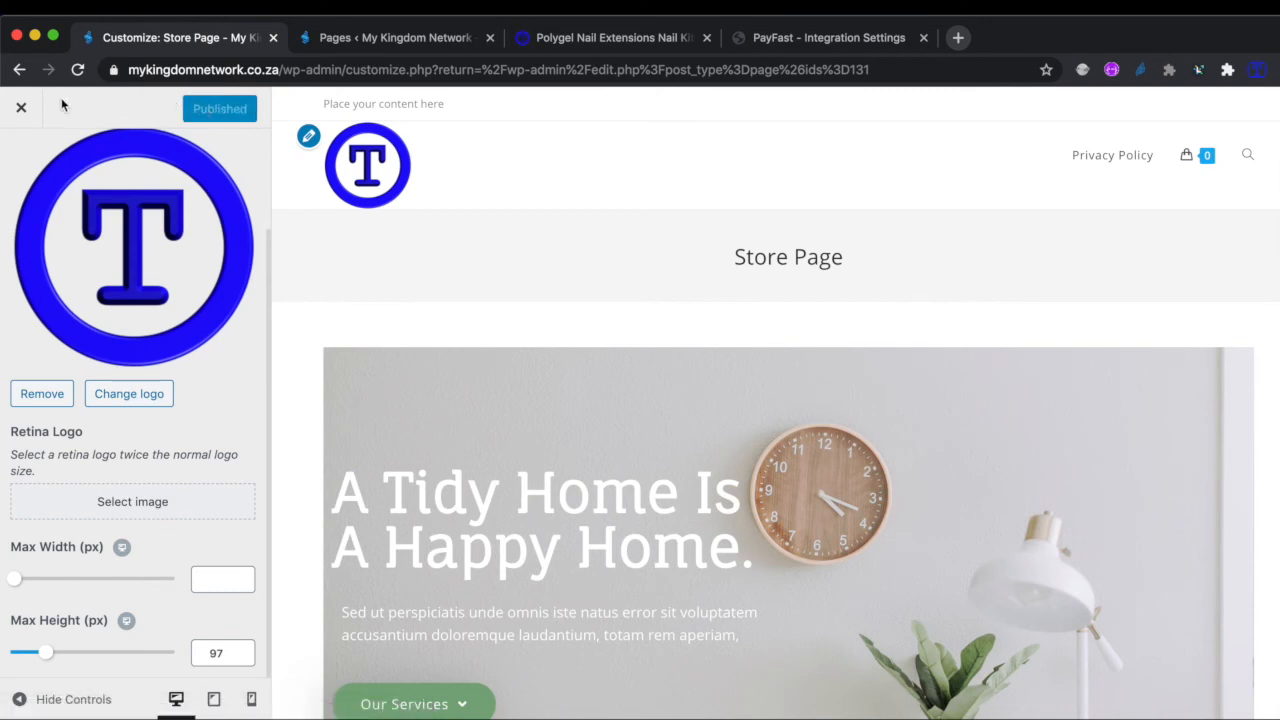
pyautogui.click(24, 111)
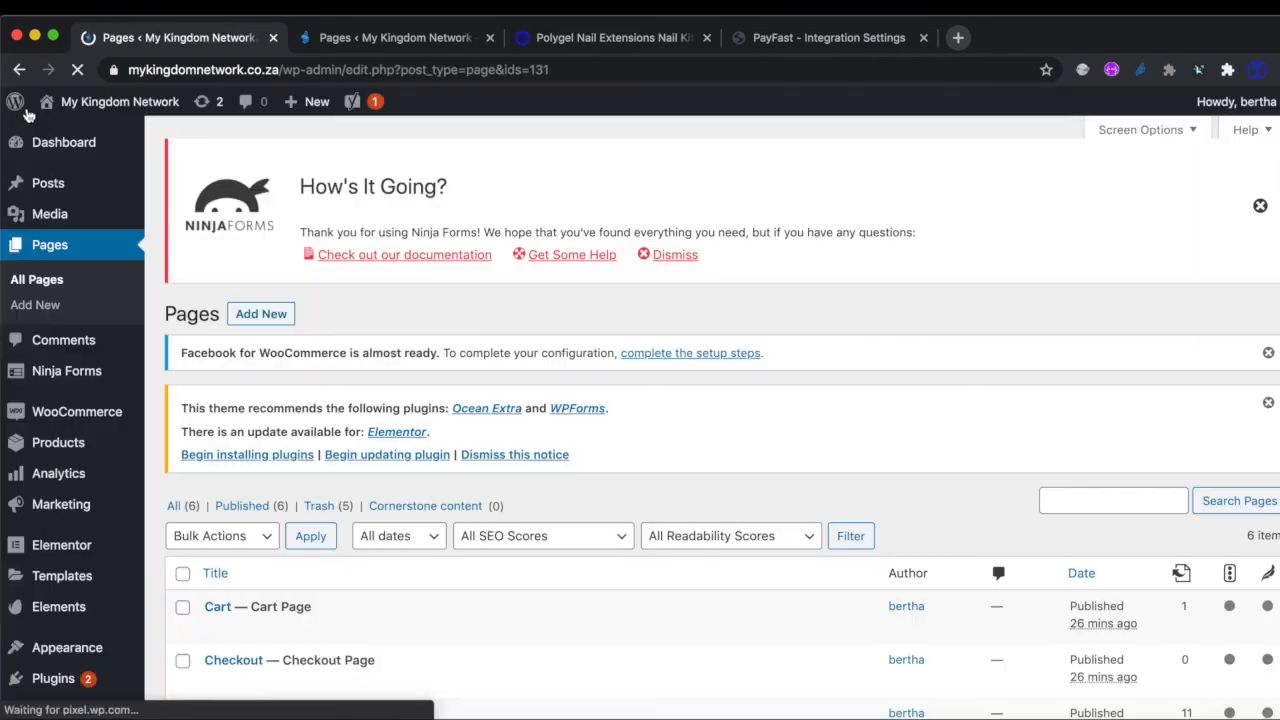
# Visit the live site and look through the new Store Page homepage and its header with the resized logo
pyautogui.click(321, 40)
pyautogui.click(212, 40)
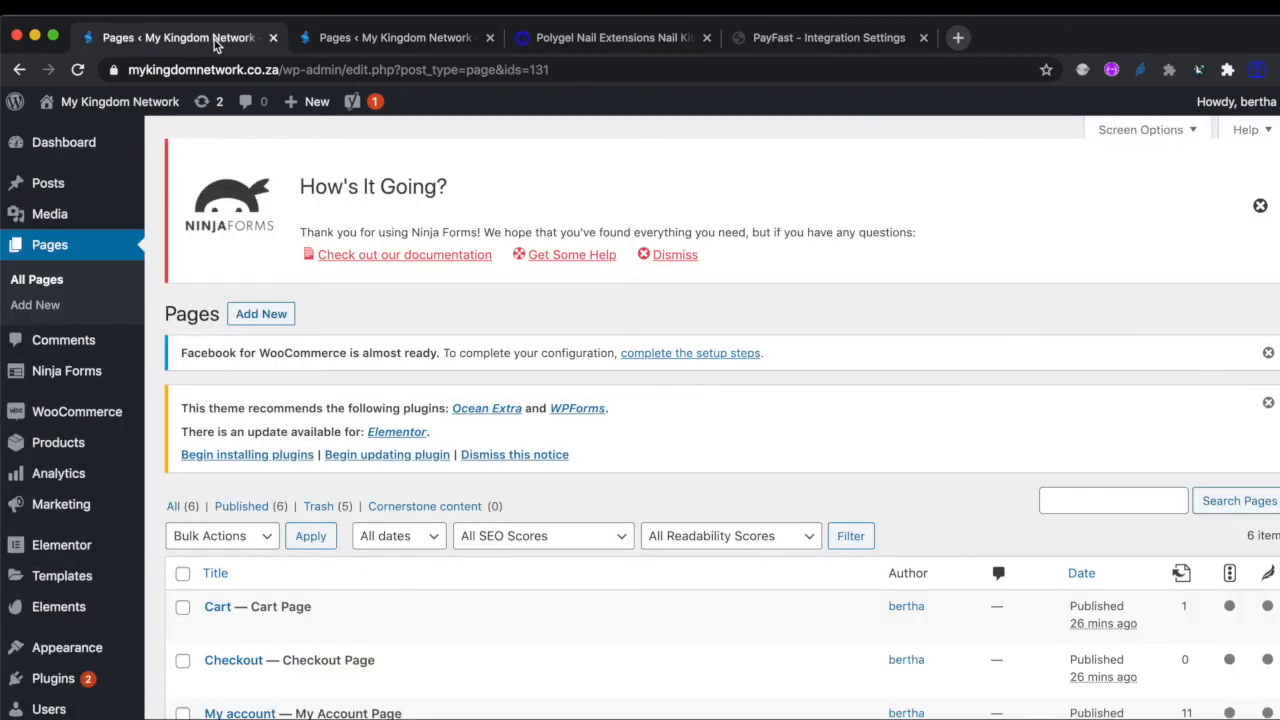
pyautogui.click(140, 102)
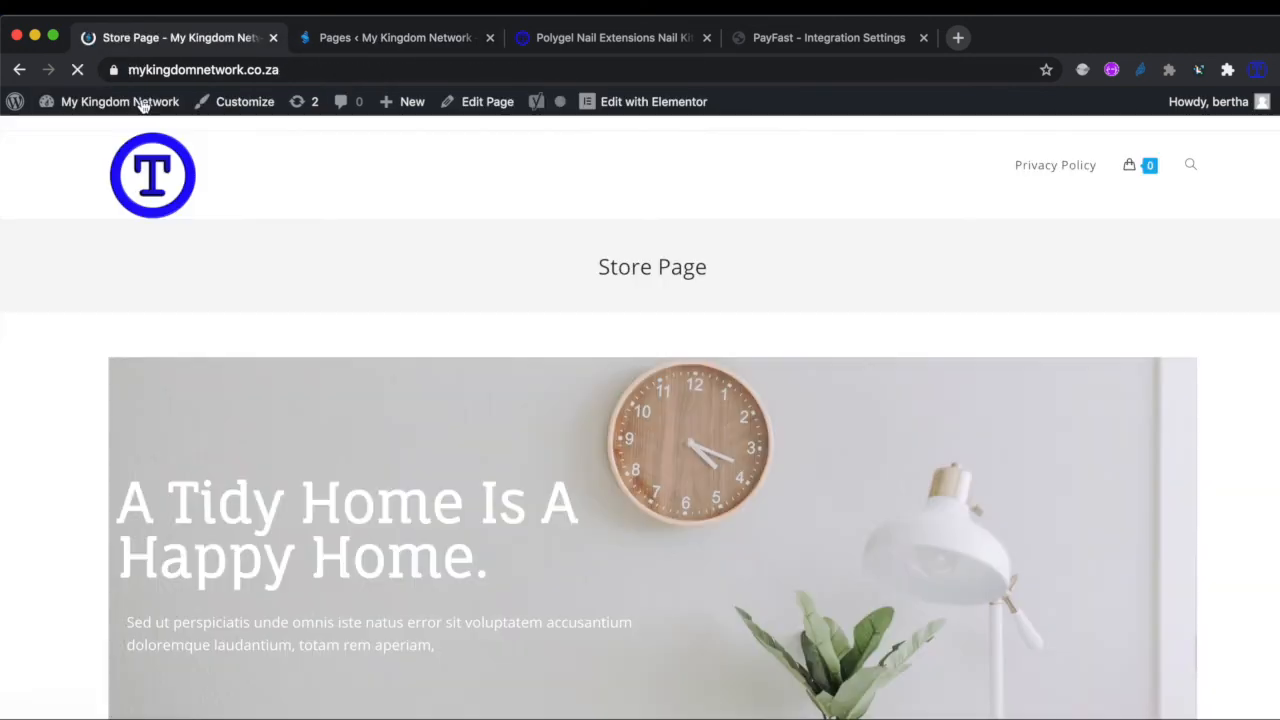
pyautogui.scroll(-15, 600, 407)
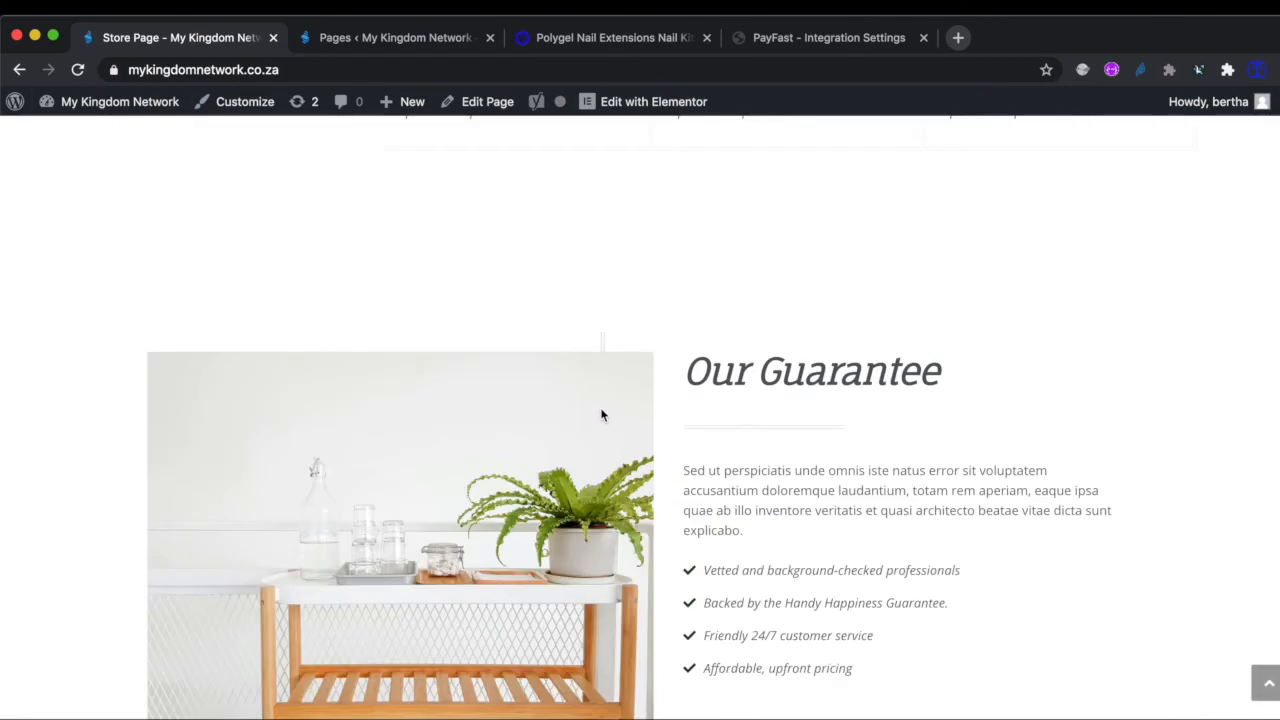
pyautogui.scroll(15, 601, 414)
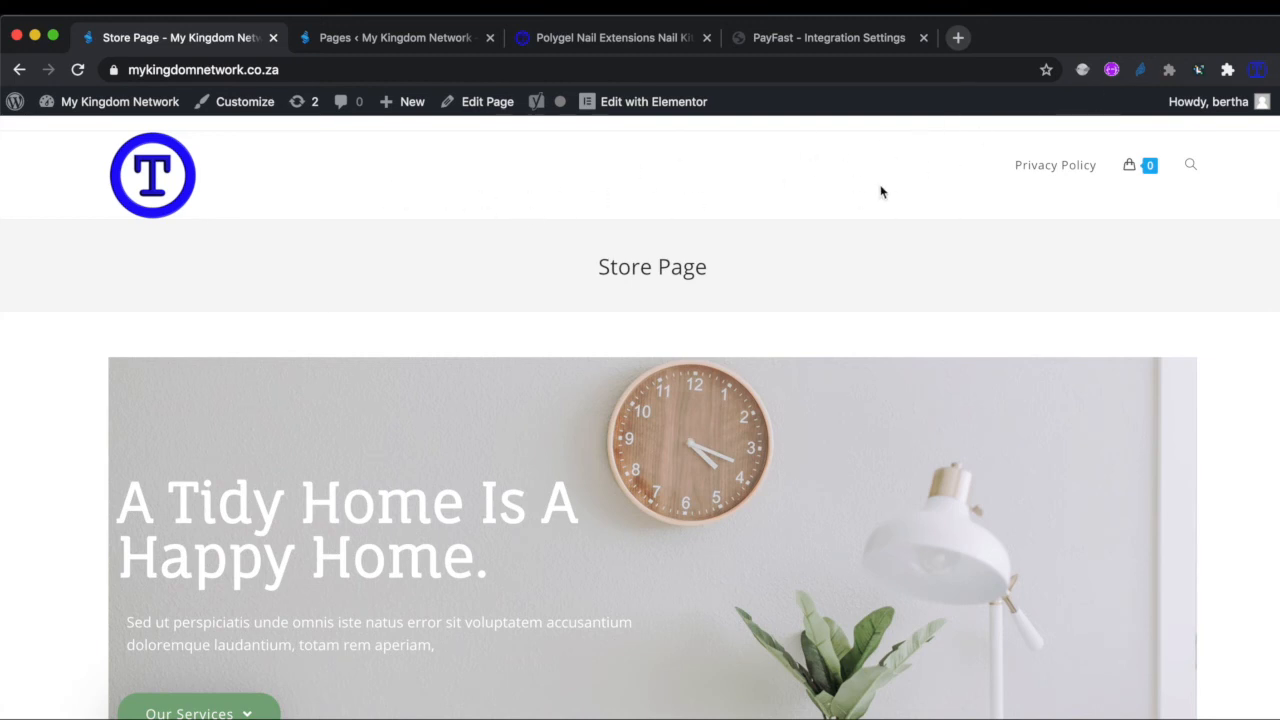
pyautogui.moveTo(1149, 168)
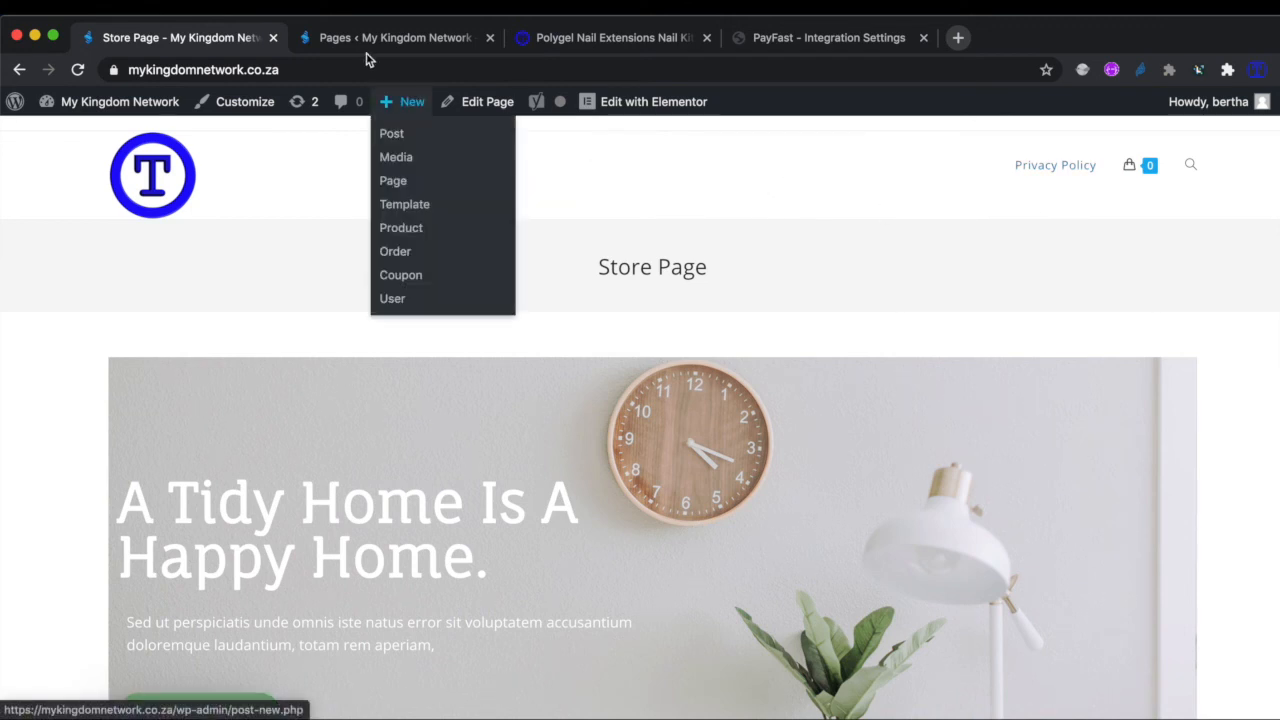
# Return to the admin browser tab and open the Navigation Menu's structure and settings for editing
pyautogui.click(400, 37)
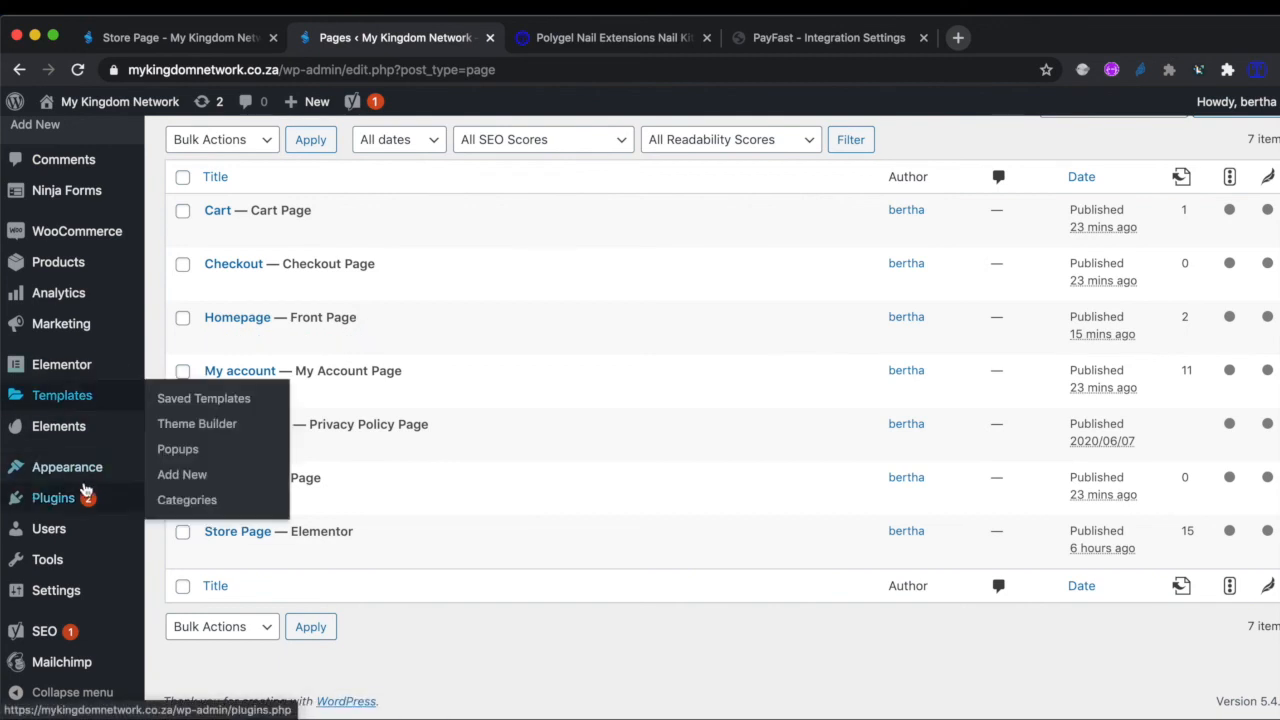
pyautogui.moveTo(72, 471)
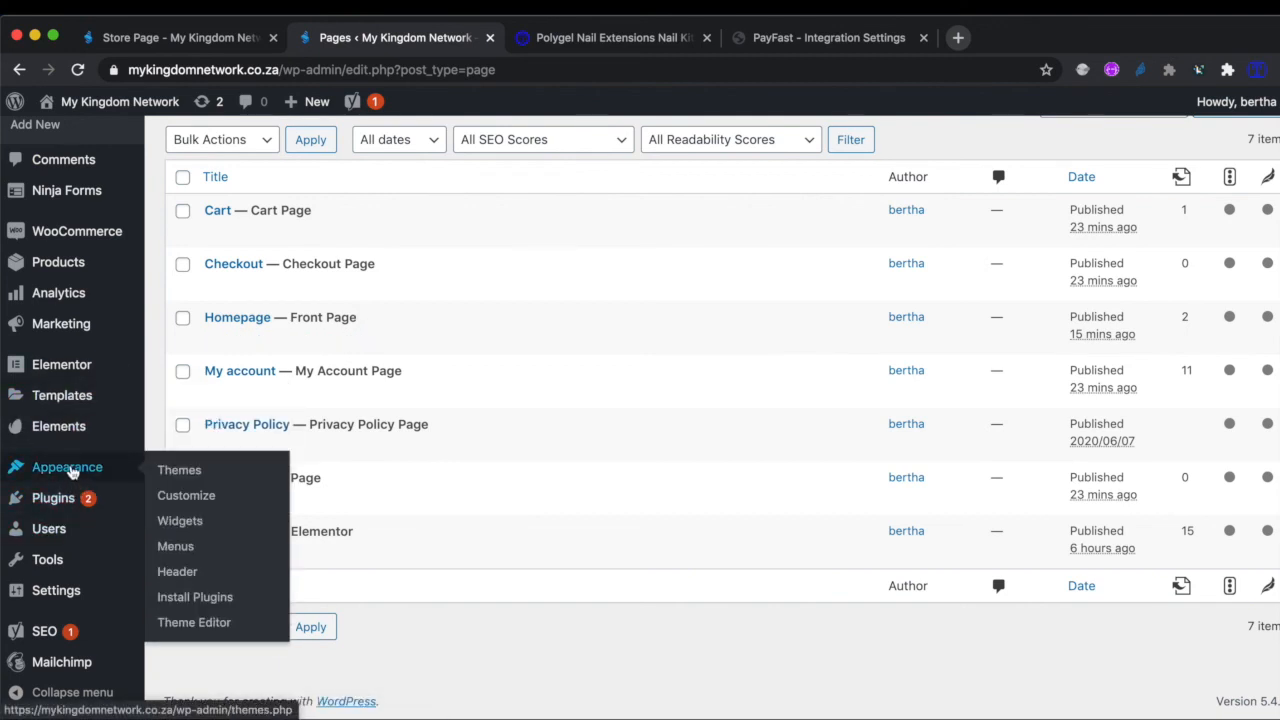
pyautogui.click(181, 548)
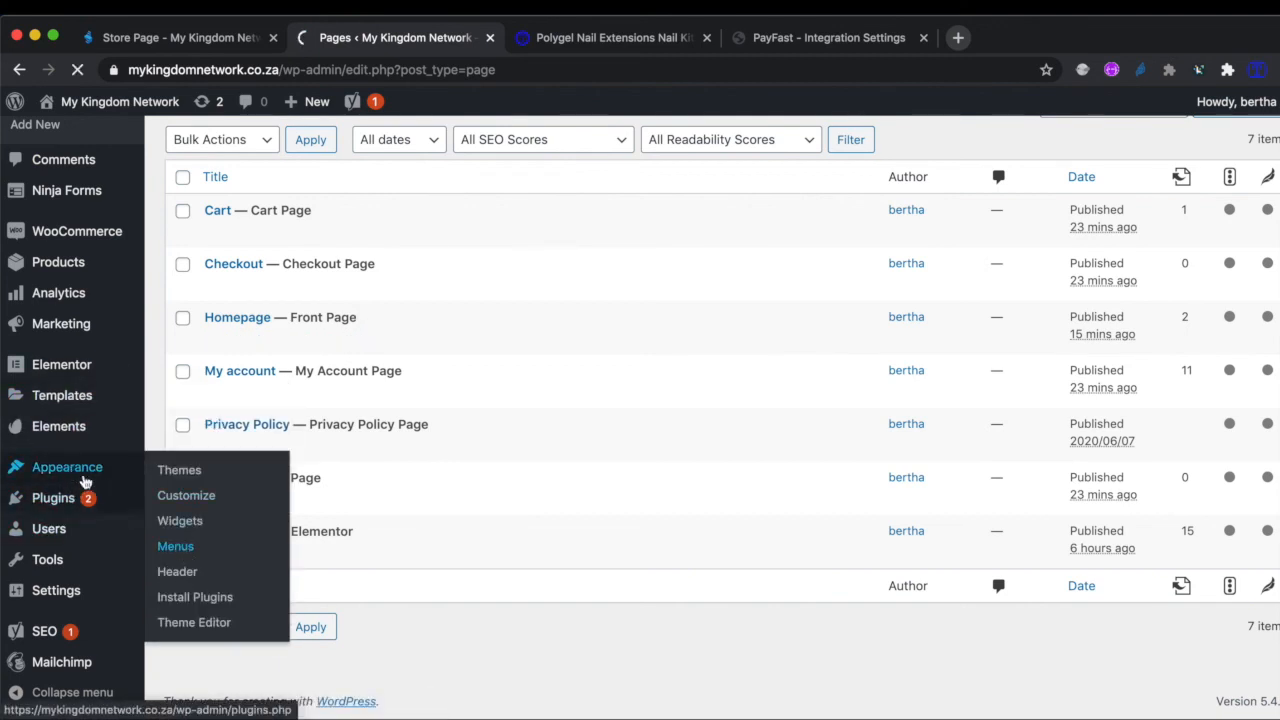
pyautogui.scroll(-3, 299, 581)
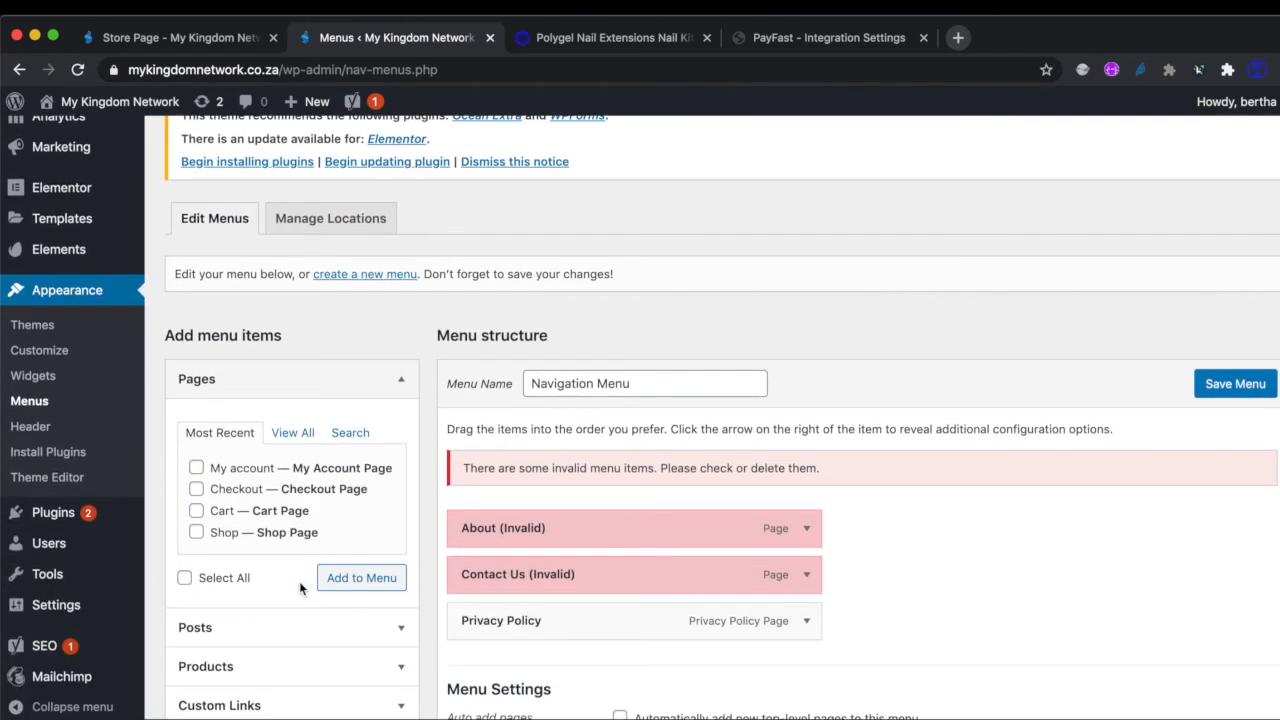
pyautogui.scroll(-2, 299, 581)
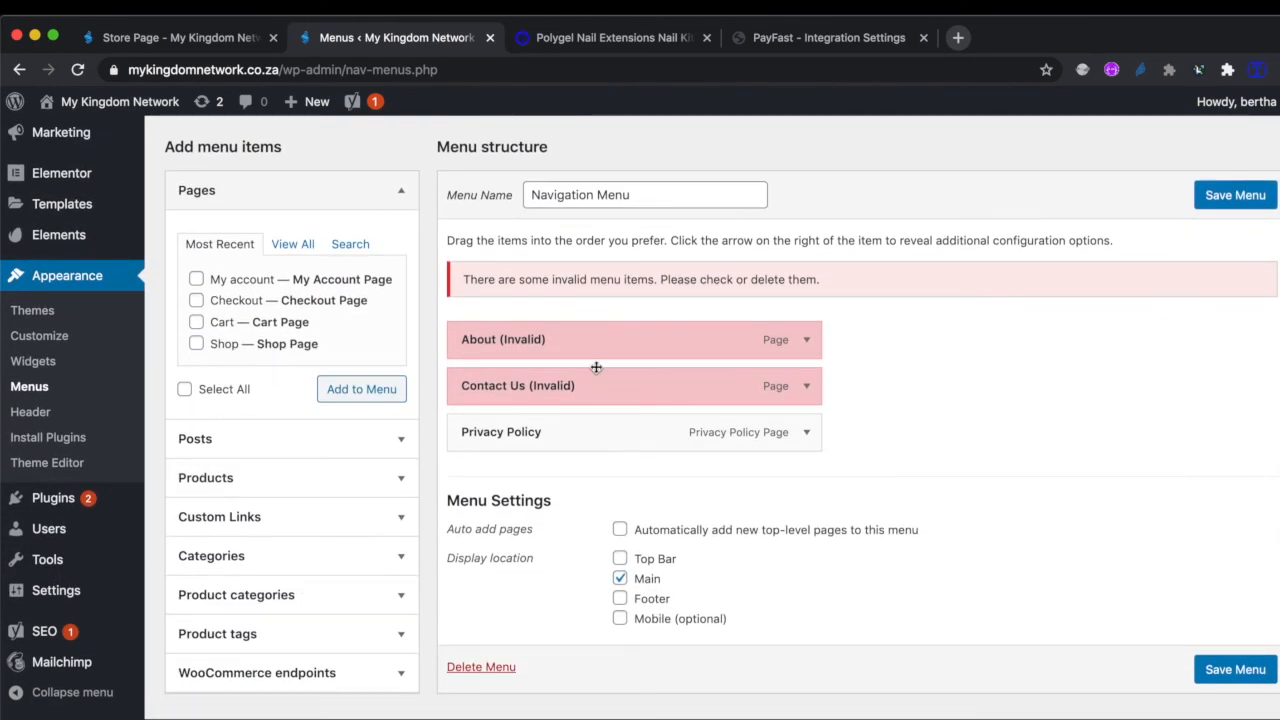
# Remove the invalid About and Contact Us items from the Navigation Menu
pyautogui.click(807, 341)
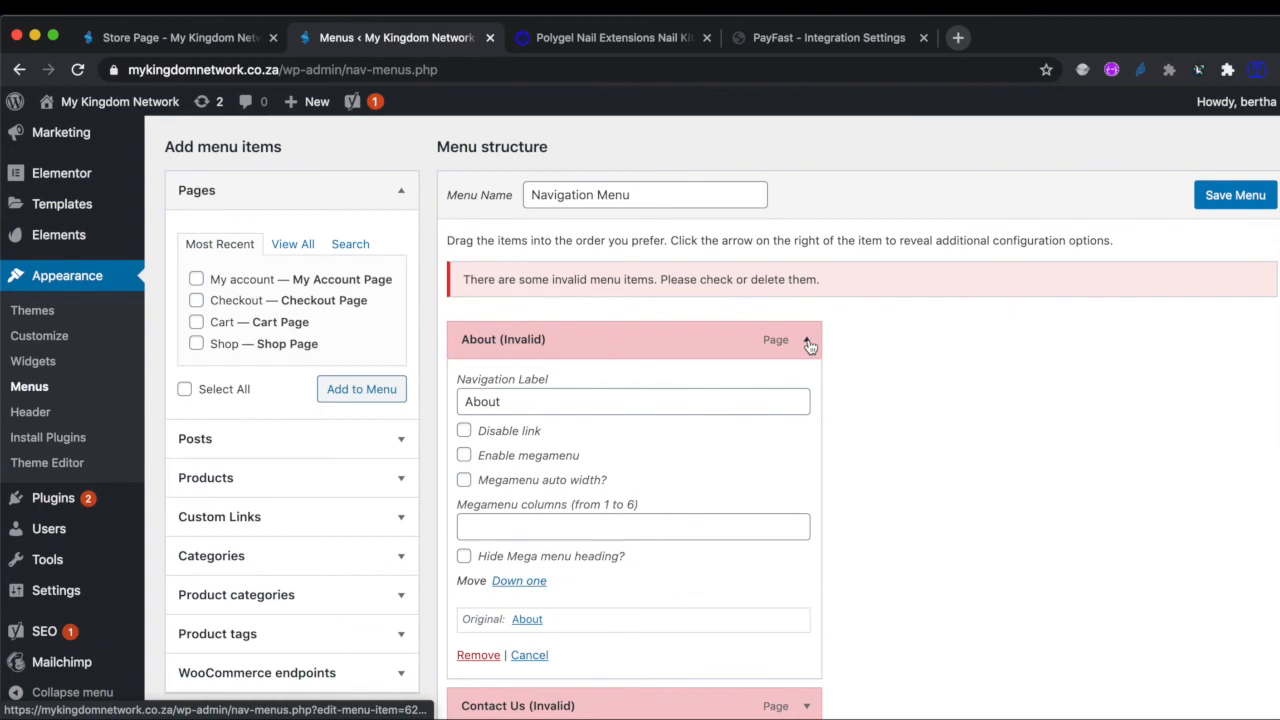
pyautogui.click(478, 655)
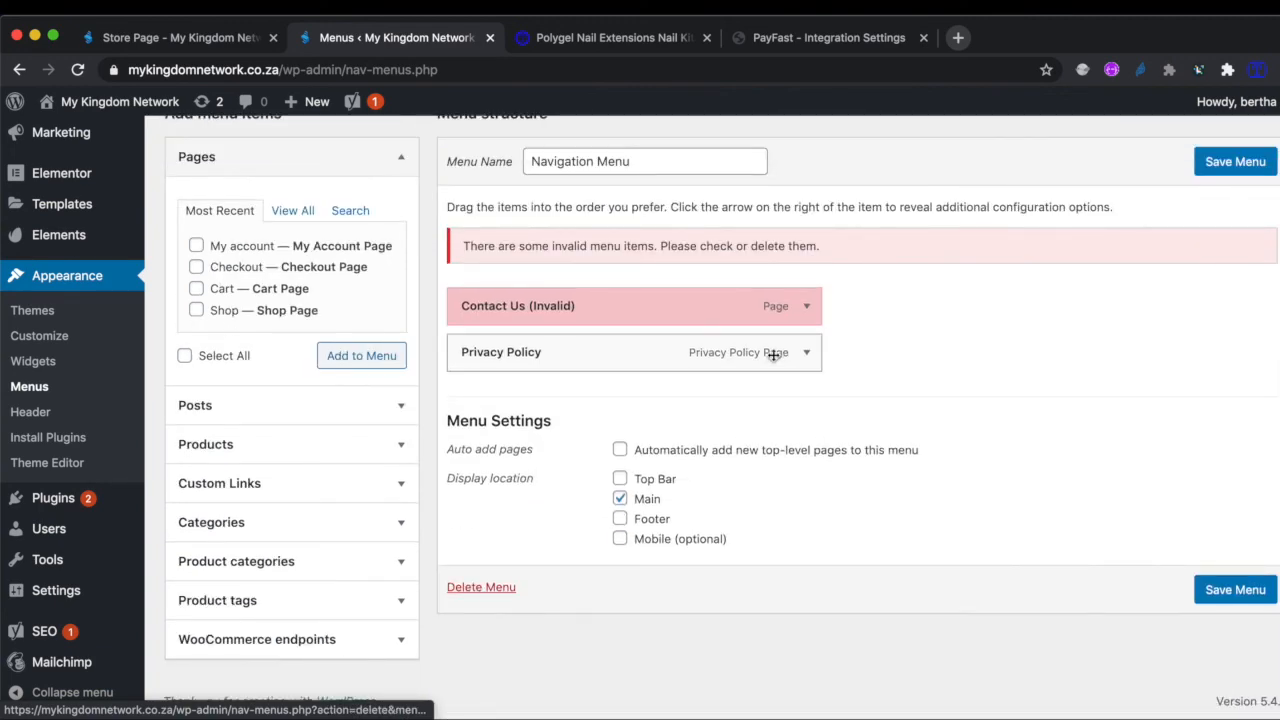
pyautogui.click(807, 307)
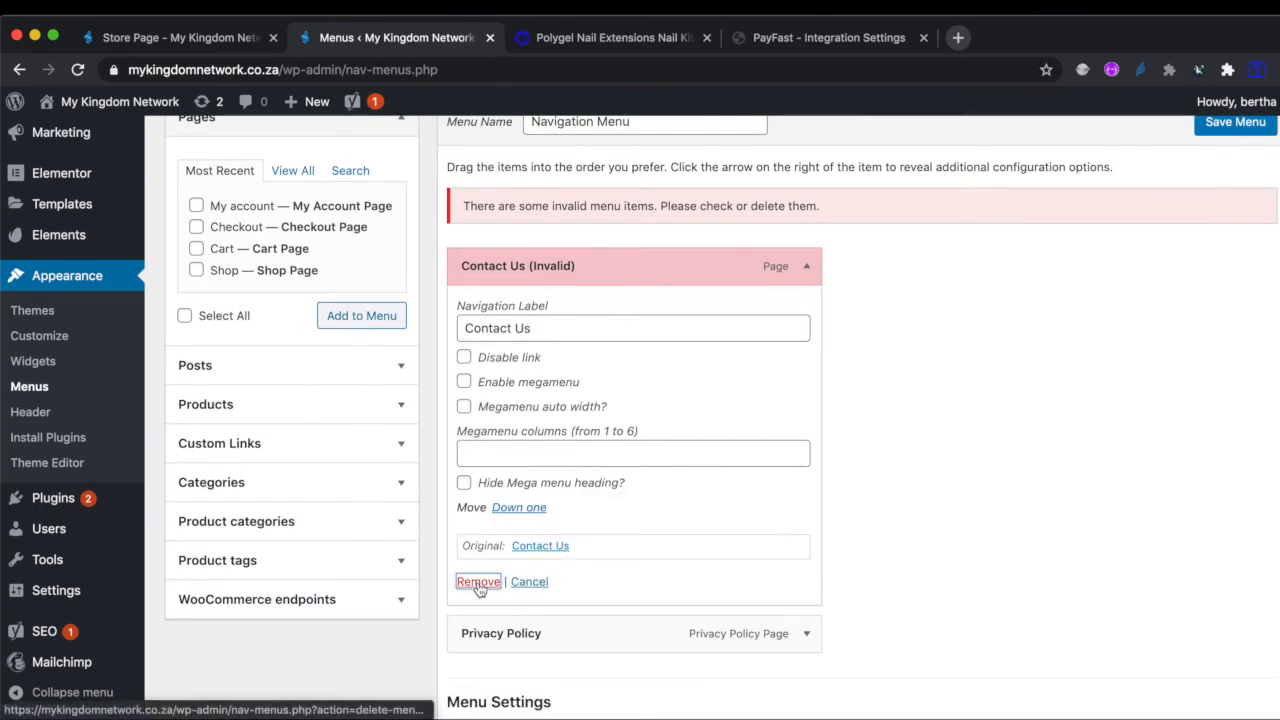
pyautogui.click(478, 585)
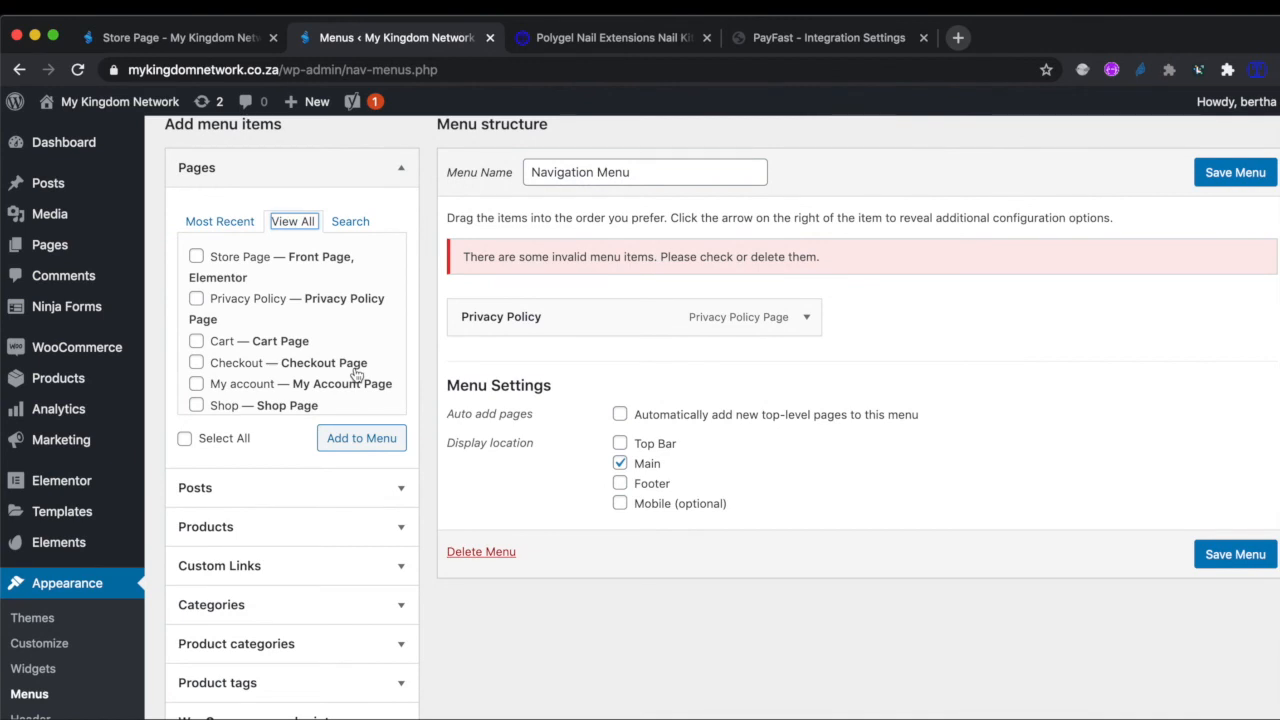
# Add the Shop page to the Navigation Menu, place it above Privacy Policy and save the menu
pyautogui.click(197, 405)
pyautogui.click(362, 446)
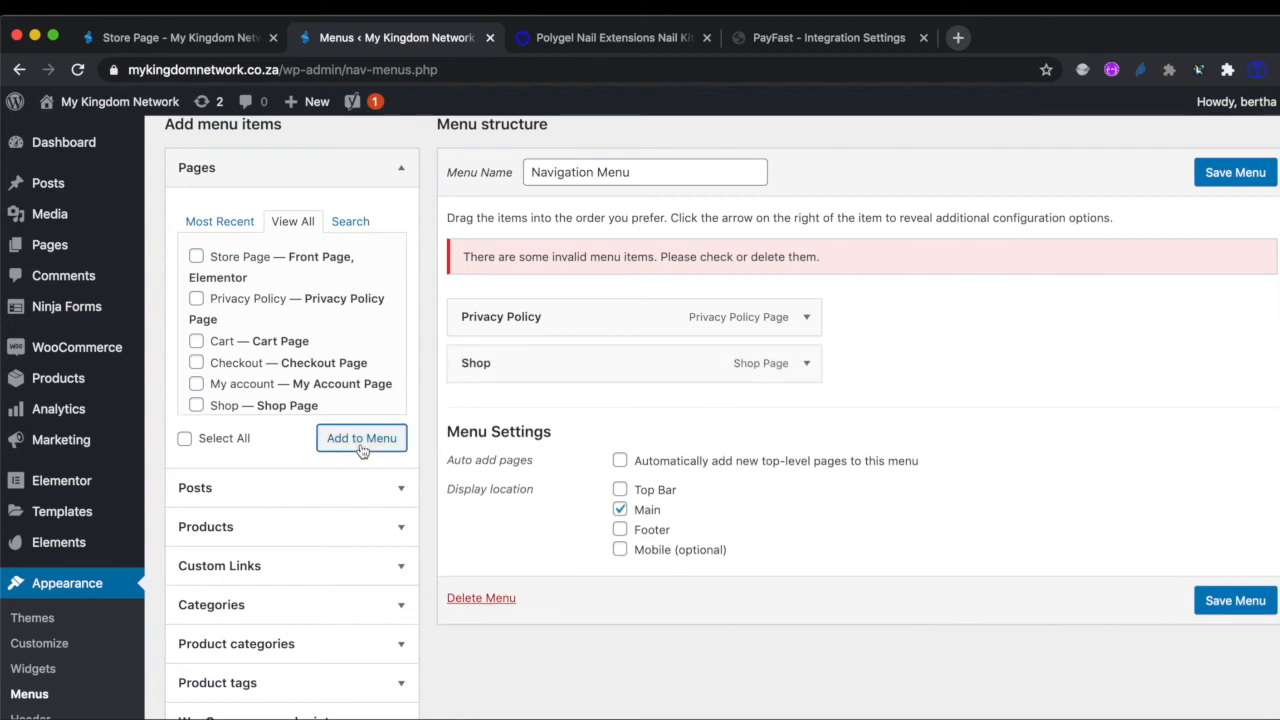
pyautogui.moveTo(660, 366); pyautogui.dragTo(656, 317)
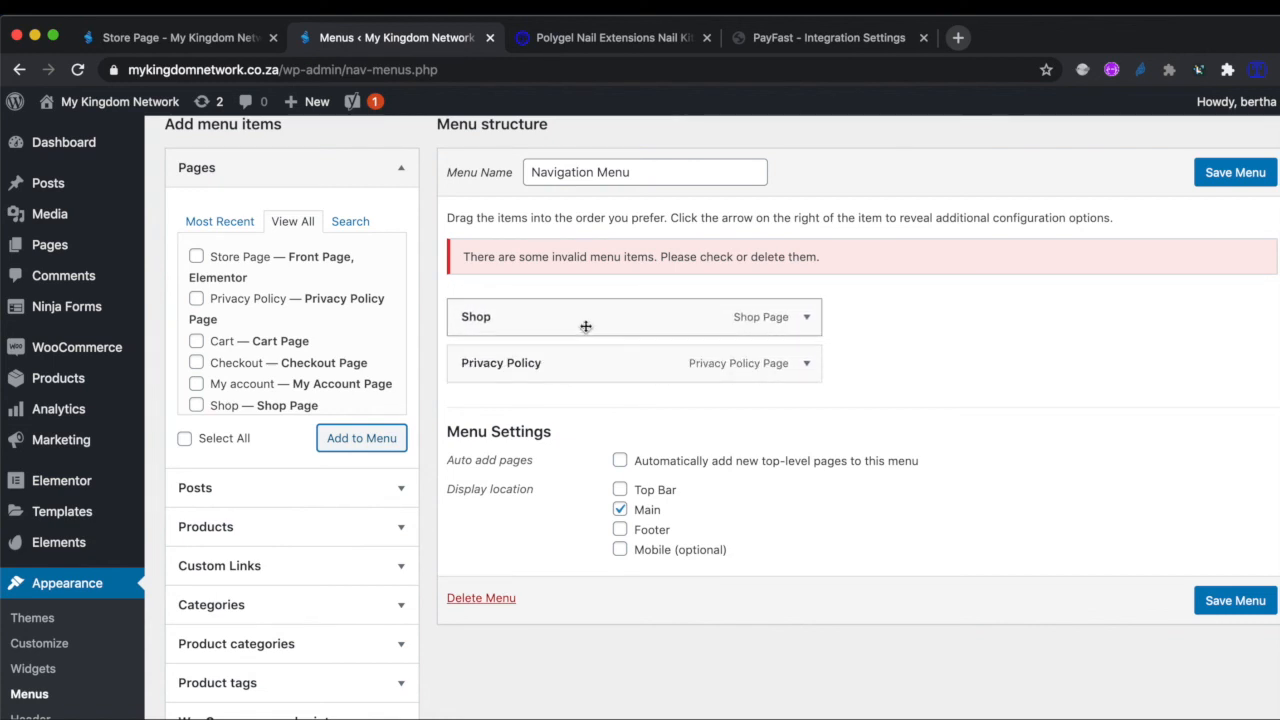
pyautogui.click(1212, 600)
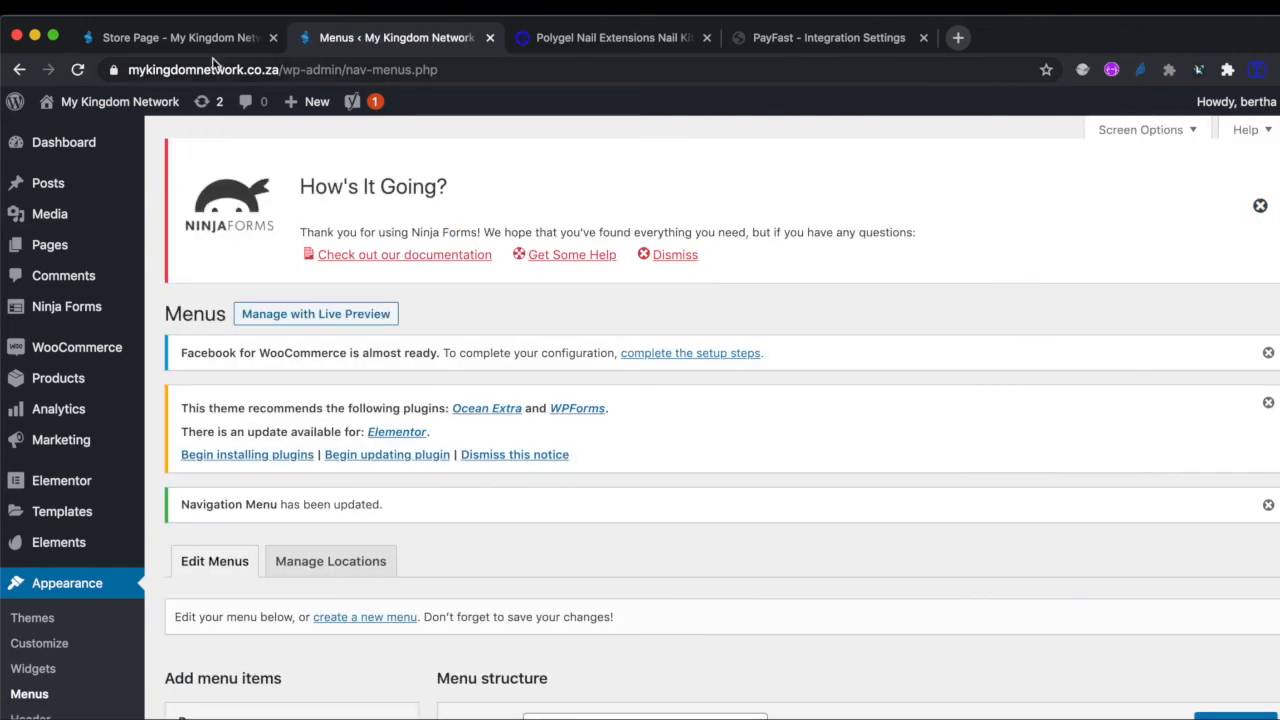
# Reload the live site, open Shop from its header menu and look through the product listing
pyautogui.click(180, 38)
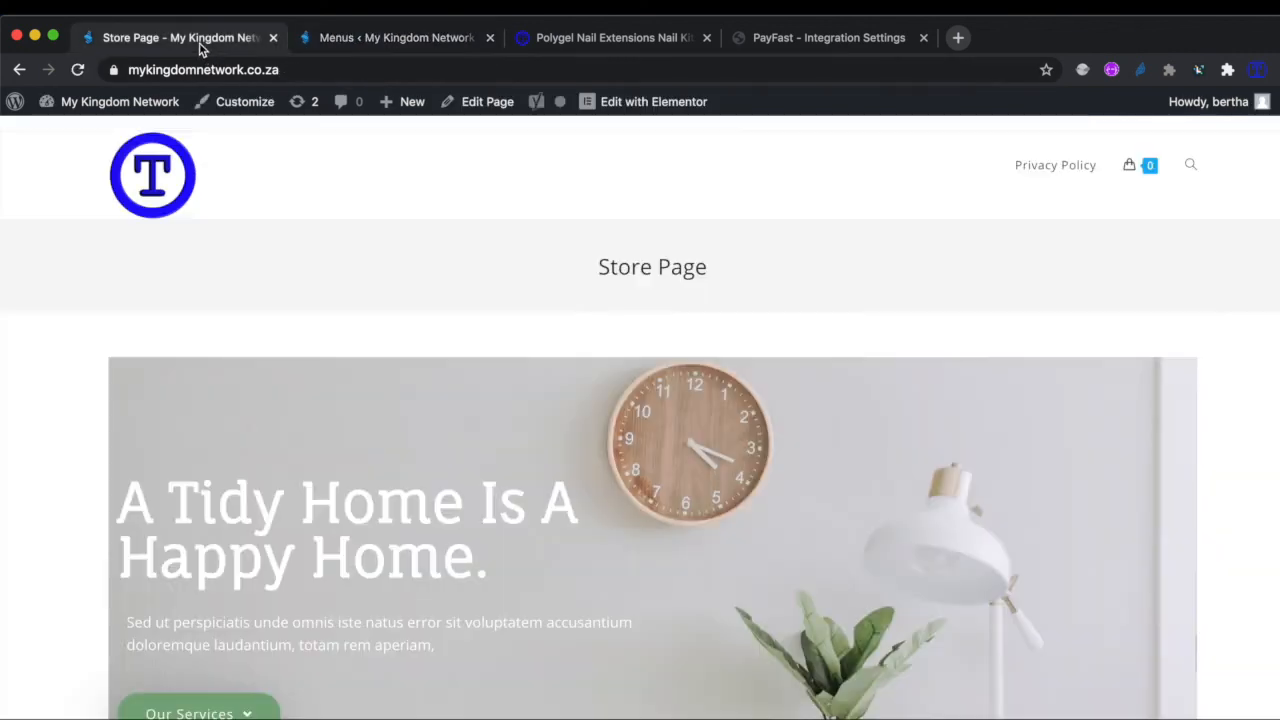
pyautogui.click(78, 72)
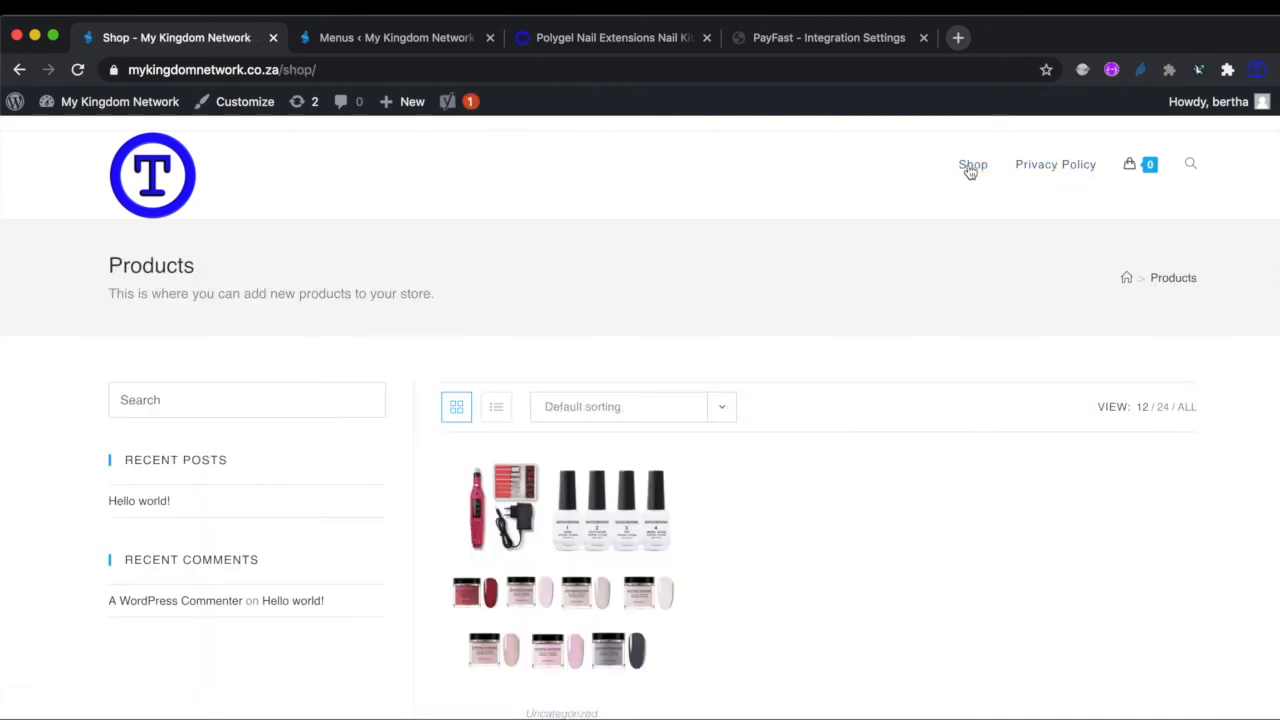
pyautogui.scroll(-3, 792, 481)
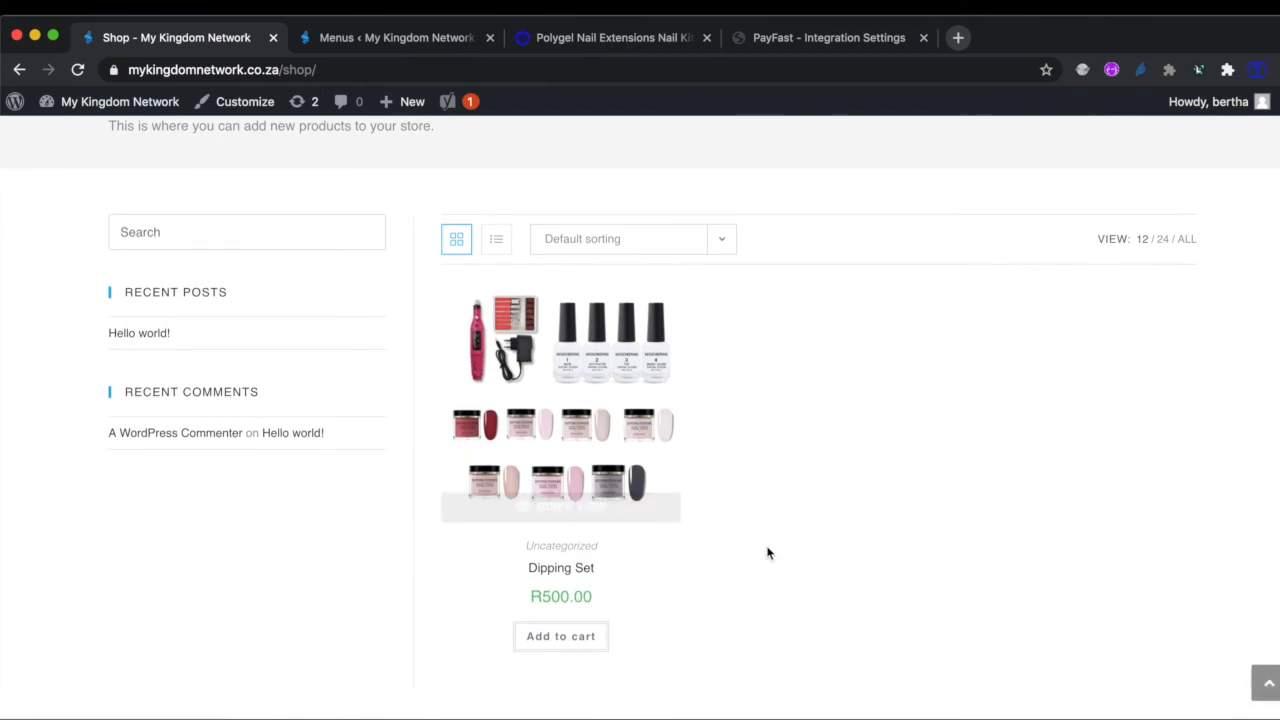
pyautogui.scroll(-1, 768, 553)
pyautogui.scroll(3, 768, 553)
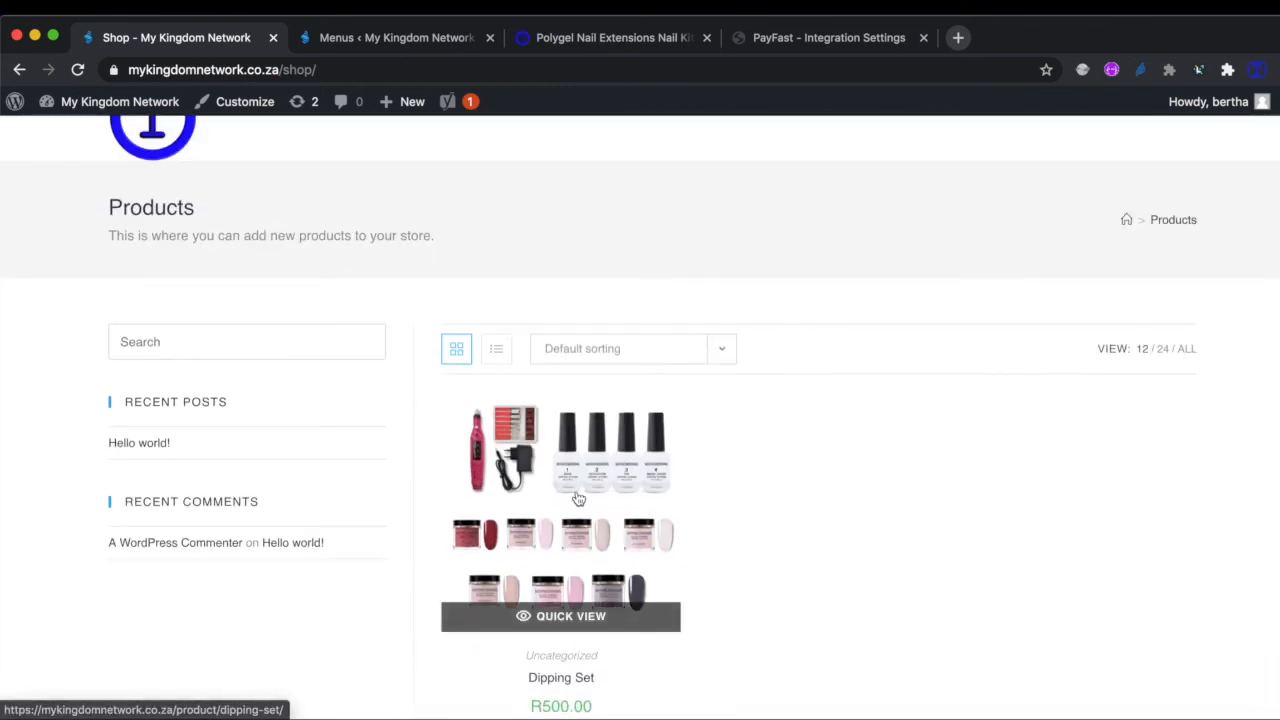
# Open the Dipping Set product page, review its images and description, and add 2 of it to the cart
pyautogui.click(574, 494)
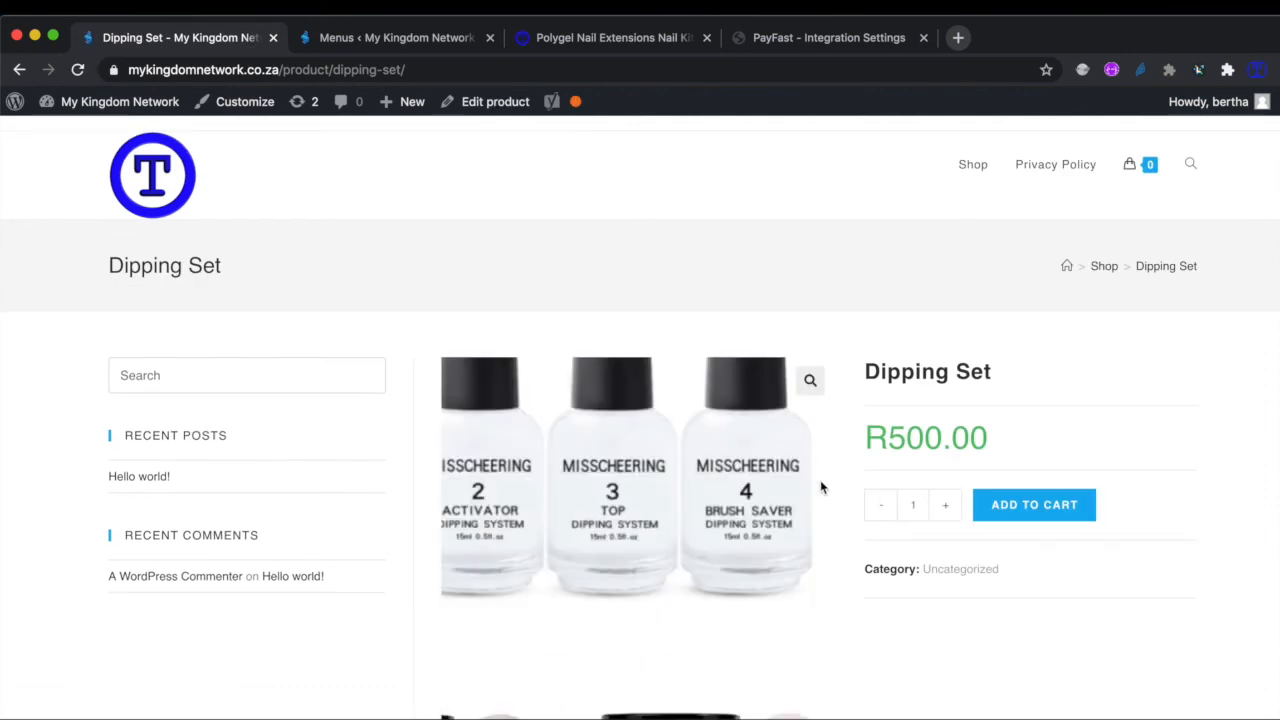
pyautogui.scroll(-3, 820, 485)
pyautogui.scroll(-3, 820, 487)
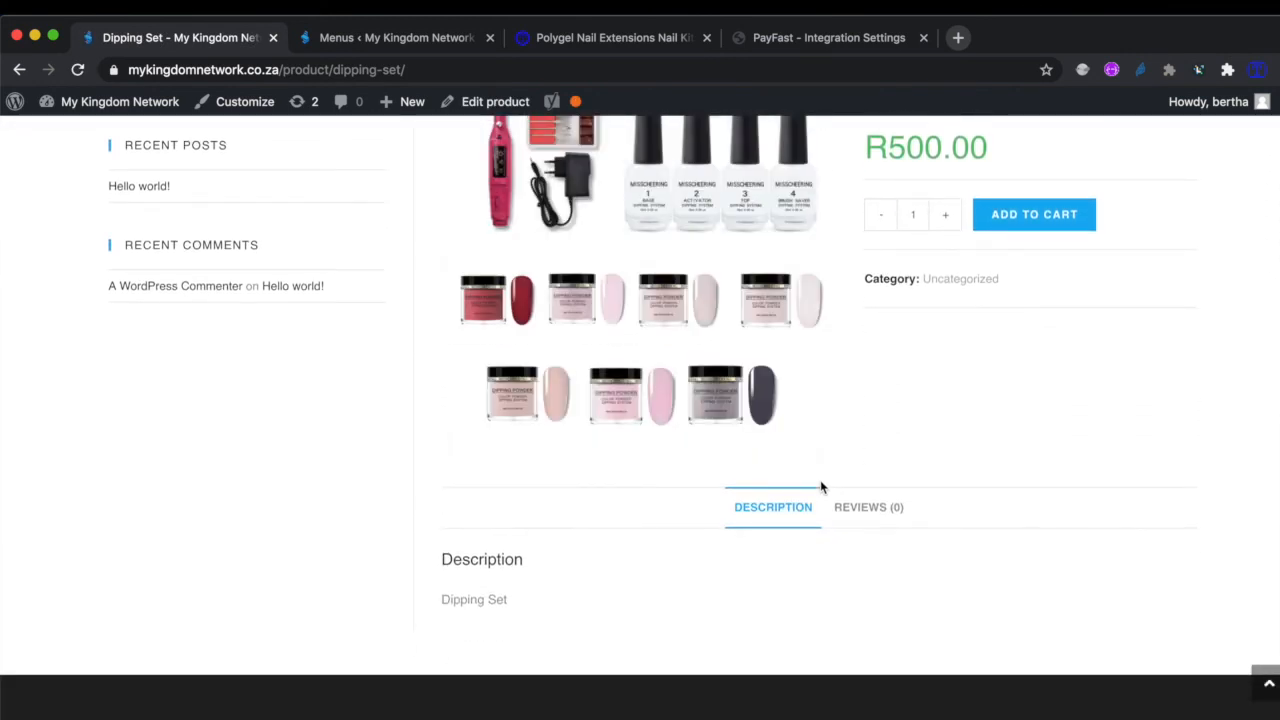
pyautogui.scroll(2, 820, 487)
pyautogui.scroll(-1, 820, 487)
pyautogui.scroll(1, 820, 487)
pyautogui.scroll(-1, 820, 487)
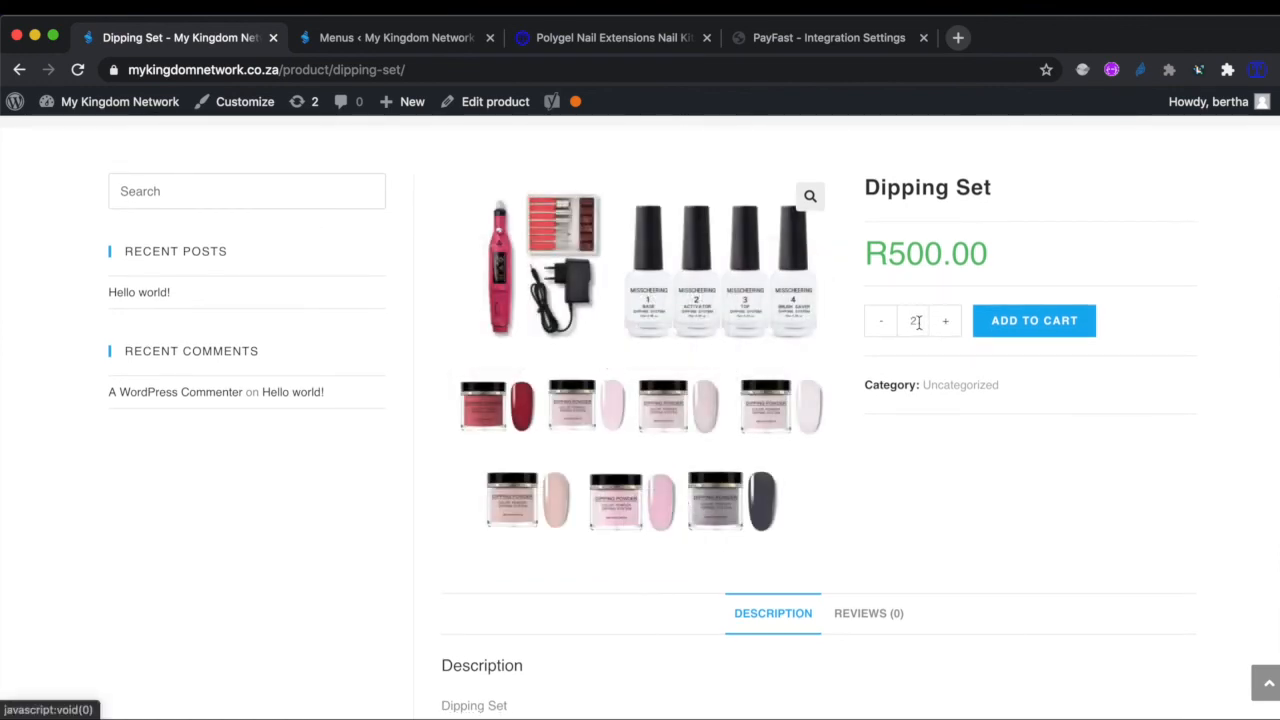
pyautogui.click(1030, 321)
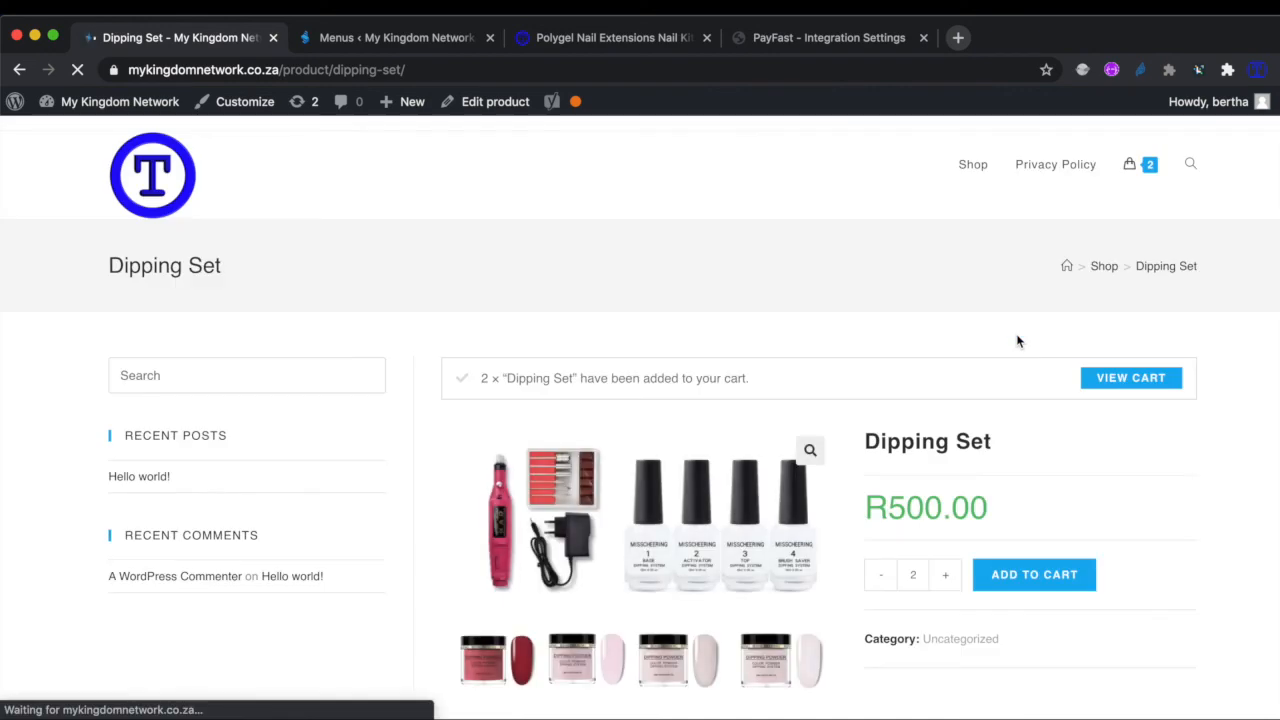
# View the cart, reduce the Dipping Set quantity to 1 and update the cart
pyautogui.scroll(-5, 1011, 383)
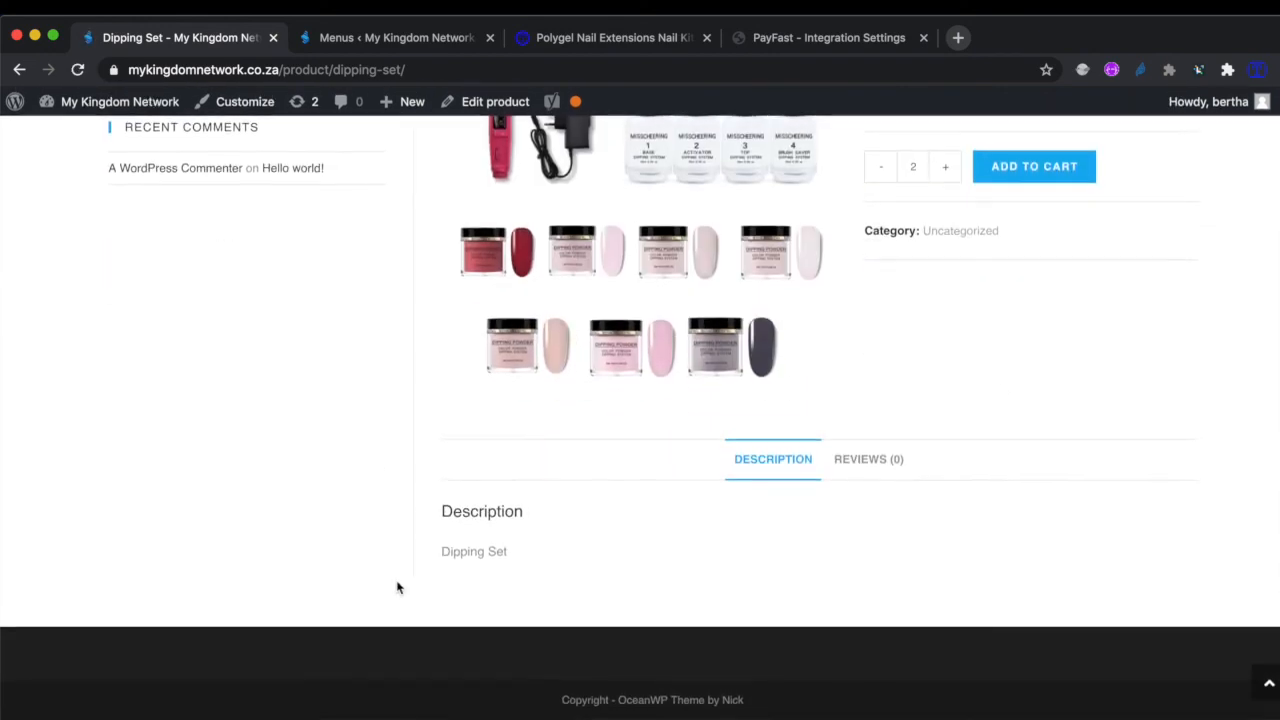
pyautogui.scroll(3, 636, 552)
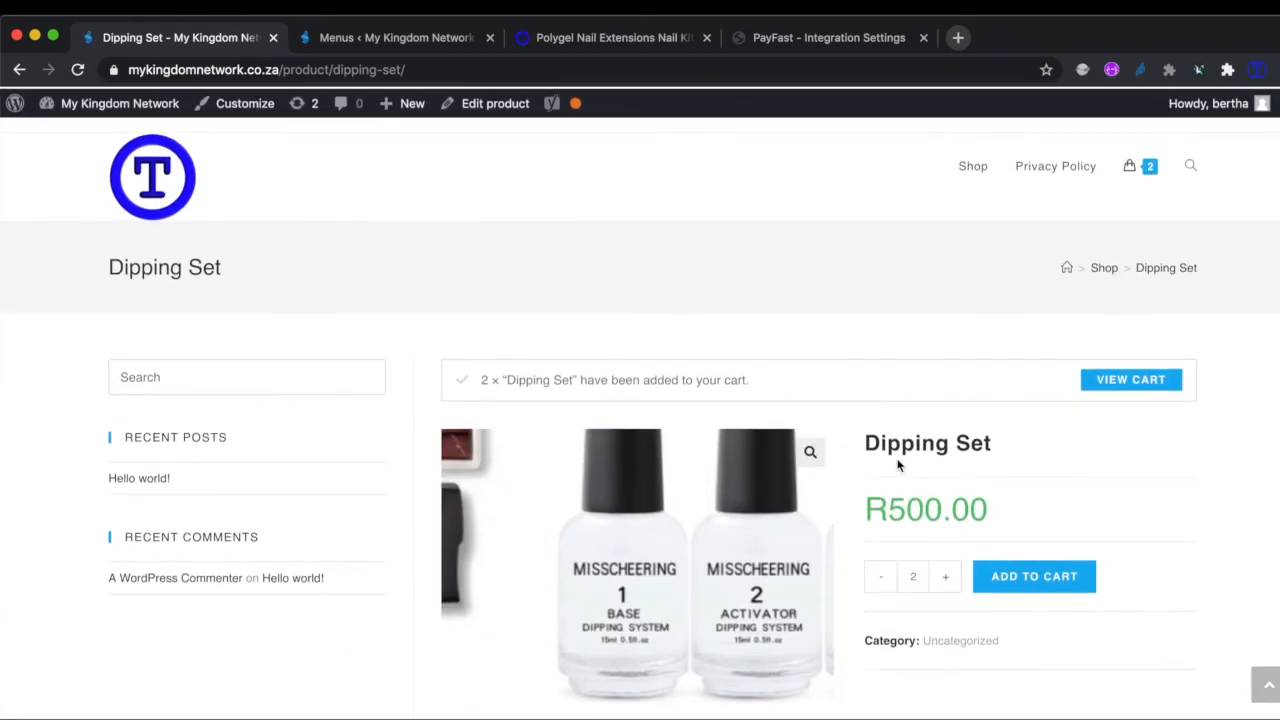
pyautogui.click(1139, 382)
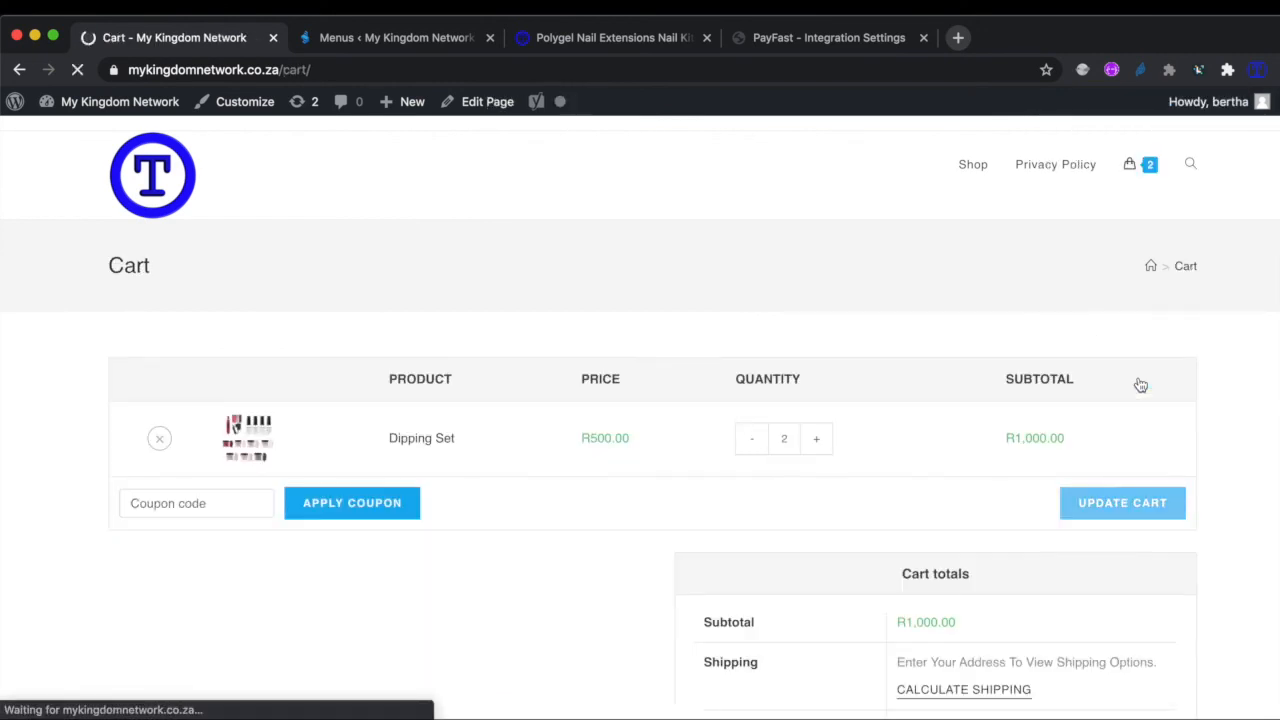
pyautogui.scroll(-2, 1139, 385)
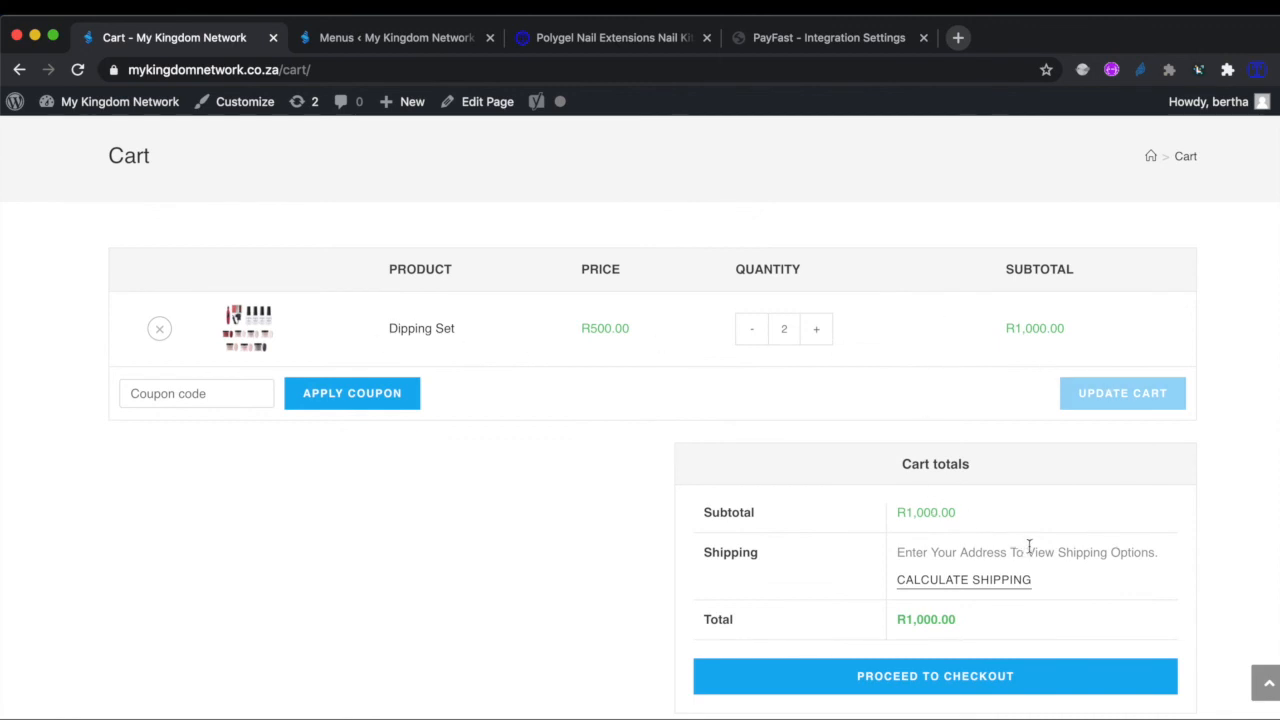
pyautogui.click(752, 331)
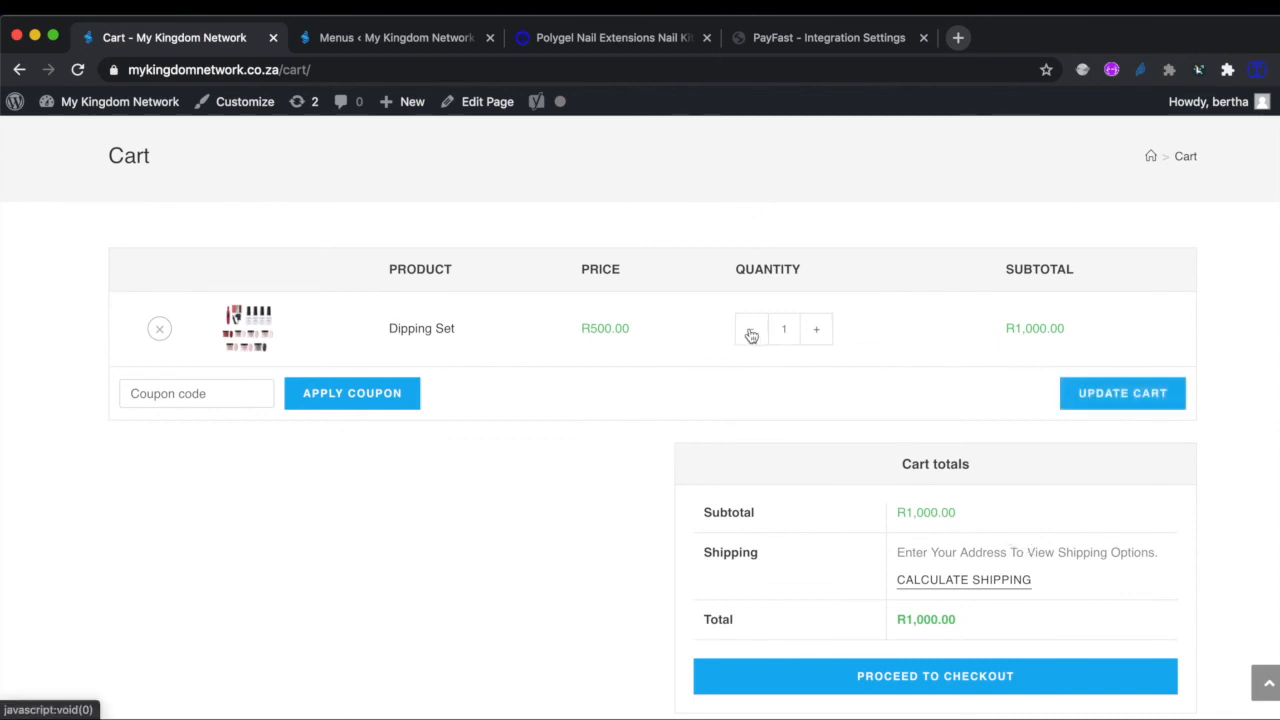
pyautogui.click(1100, 400)
# Proceed to checkout and look through the billing details form and the PayFast payment option
pyautogui.scroll(-3, 1100, 404)
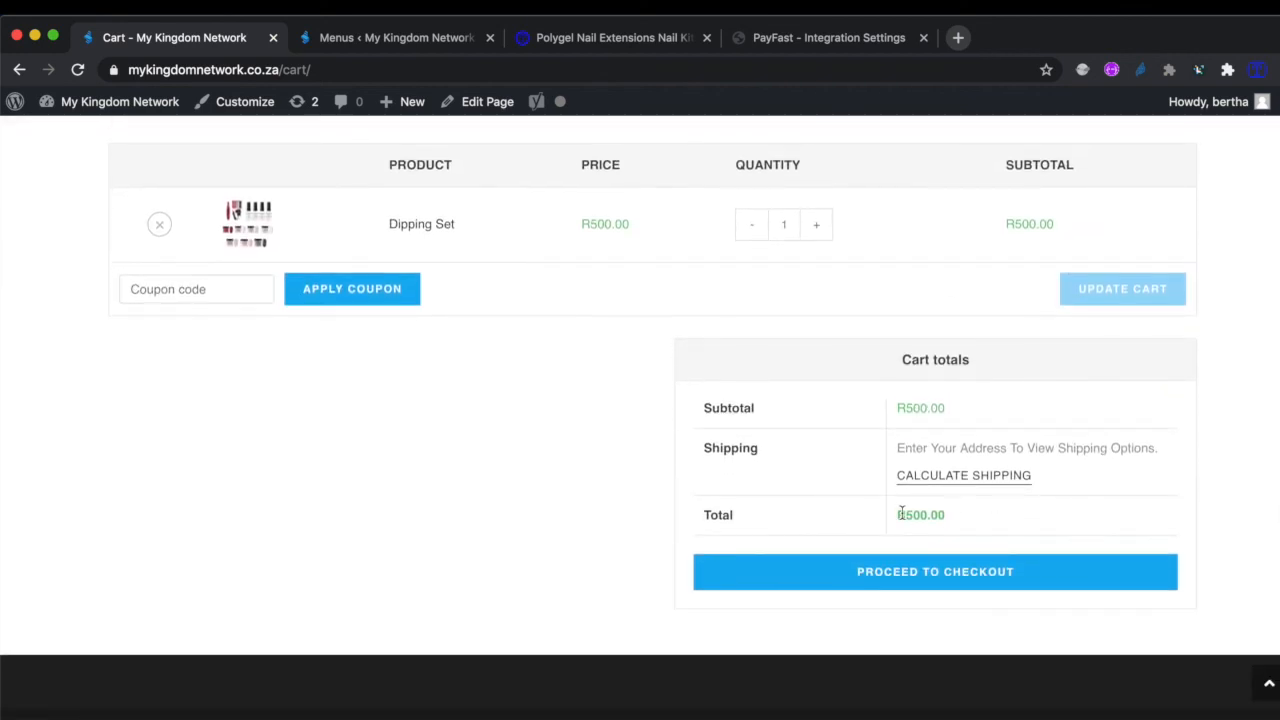
pyautogui.click(916, 574)
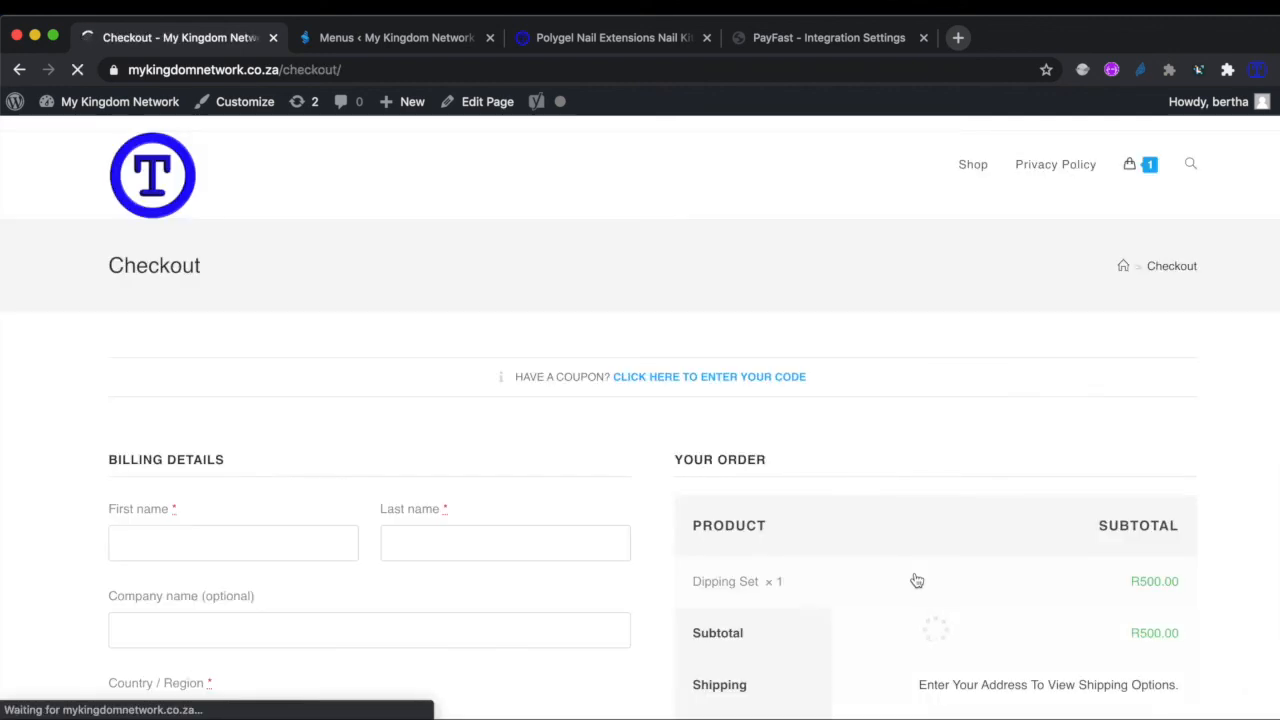
pyautogui.scroll(-3, 916, 580)
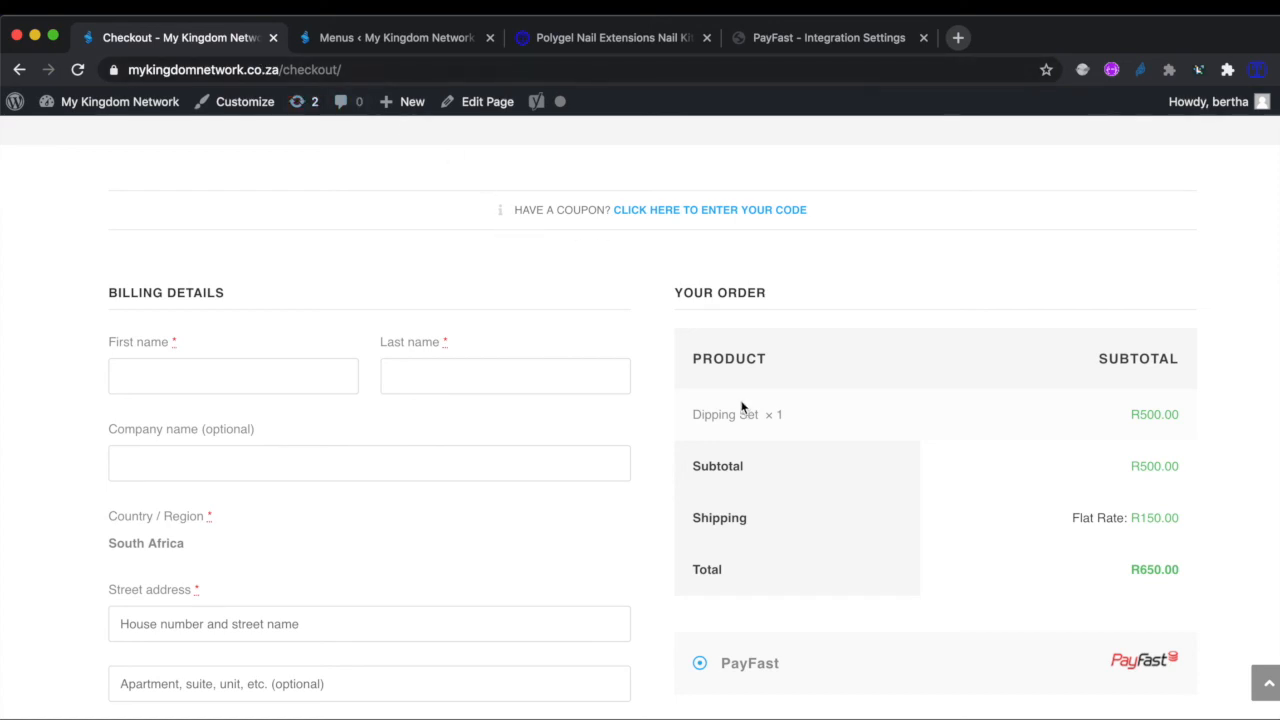
pyautogui.scroll(-3, 741, 407)
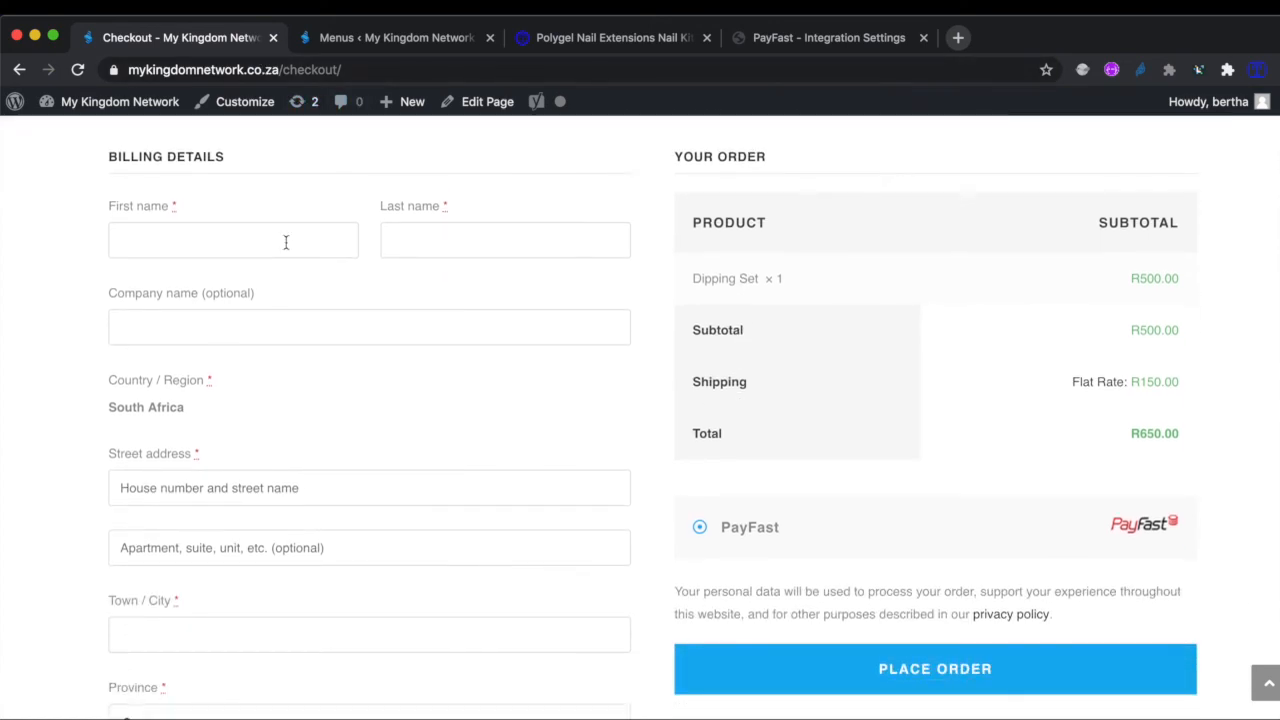
pyautogui.scroll(-2, 352, 517)
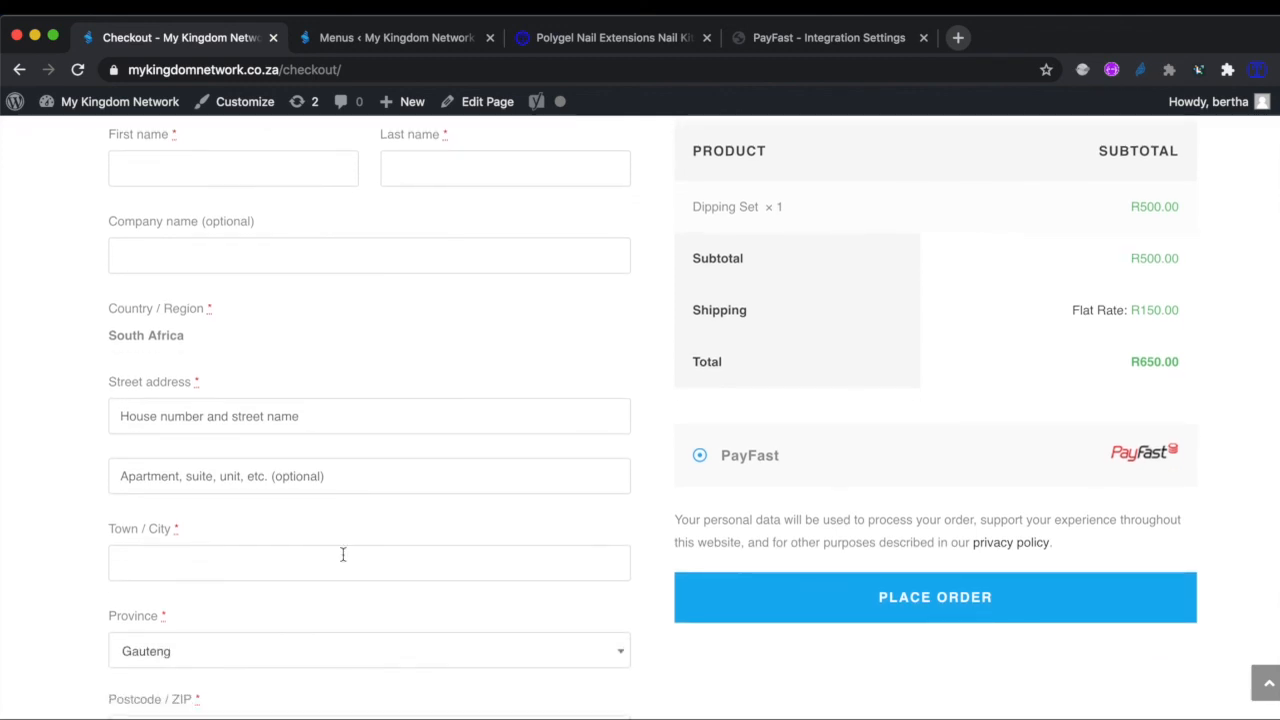
pyautogui.scroll(-10, 343, 555)
pyautogui.scroll(8, 343, 560)
pyautogui.scroll(5, 343, 557)
pyautogui.scroll(-5, 343, 560)
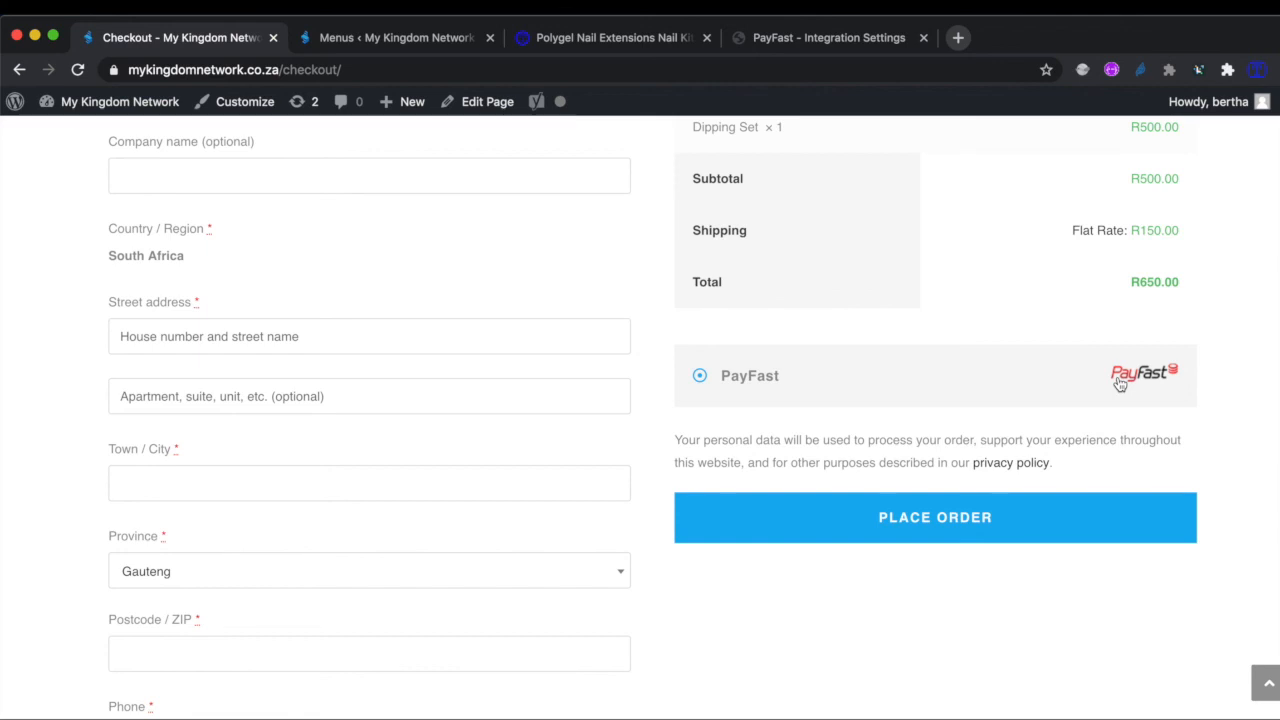
# Review the checkout's order summary, including the product price, flat rate shipping and highlighted total
pyautogui.scroll(3, 1118, 377)
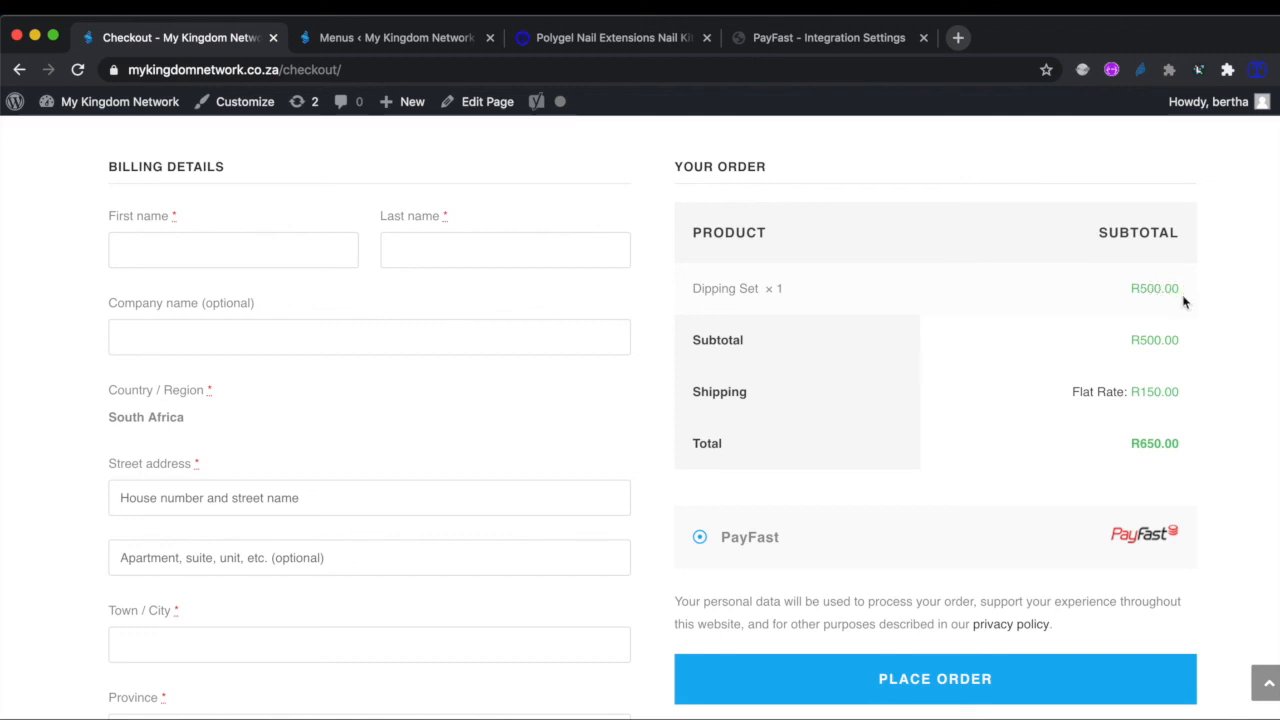
pyautogui.scroll(-1, 1151, 446)
pyautogui.moveTo(1129, 408); pyautogui.dragTo(1196, 414)
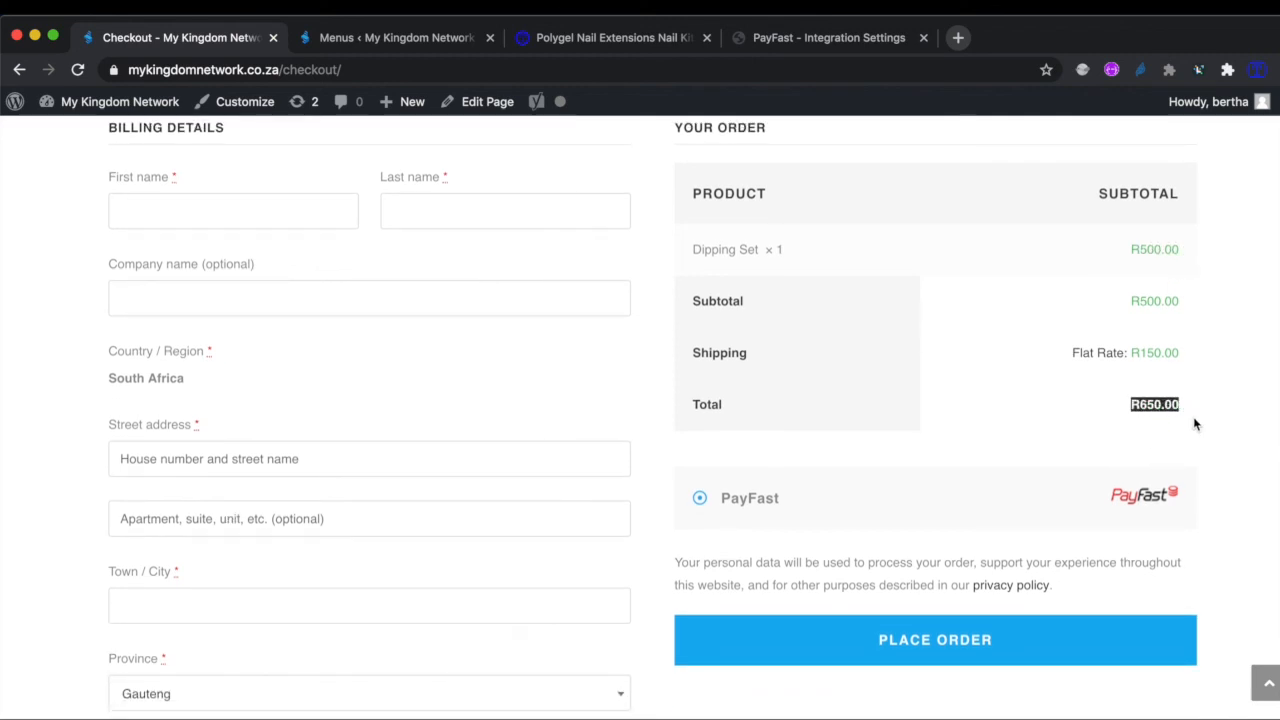
pyautogui.scroll(-2, 1091, 571)
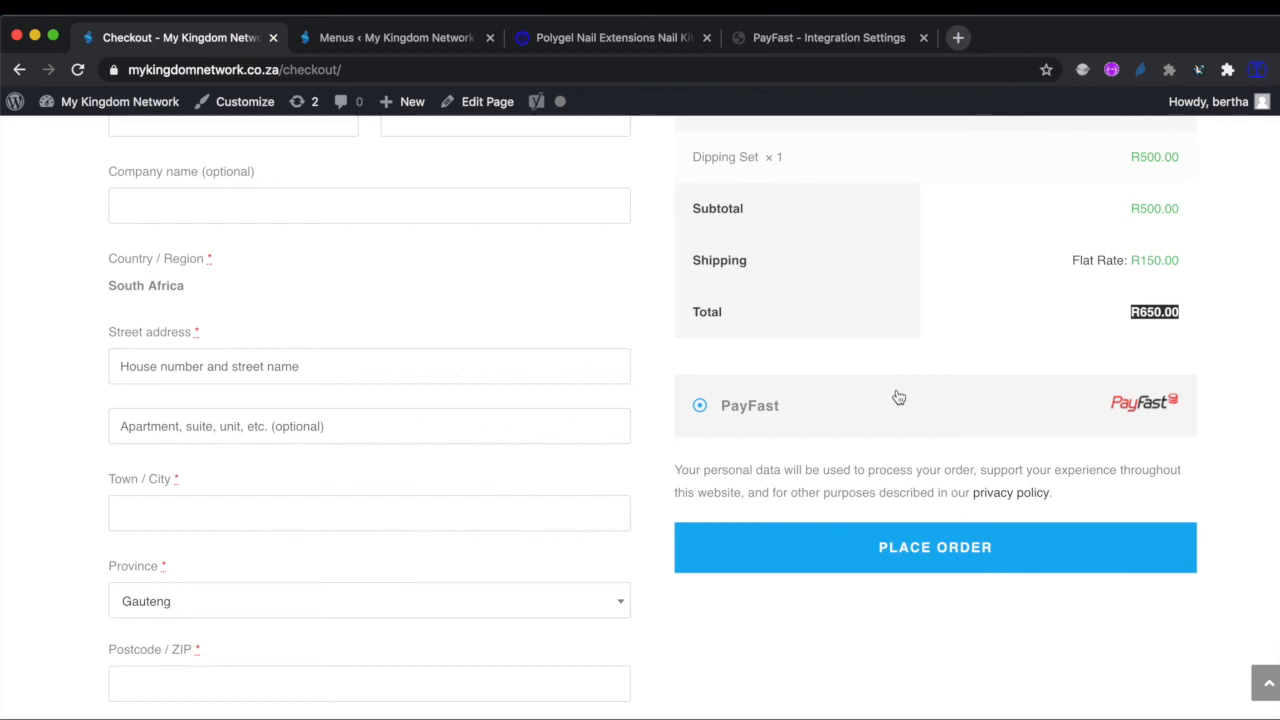
pyautogui.scroll(10, 898, 397)
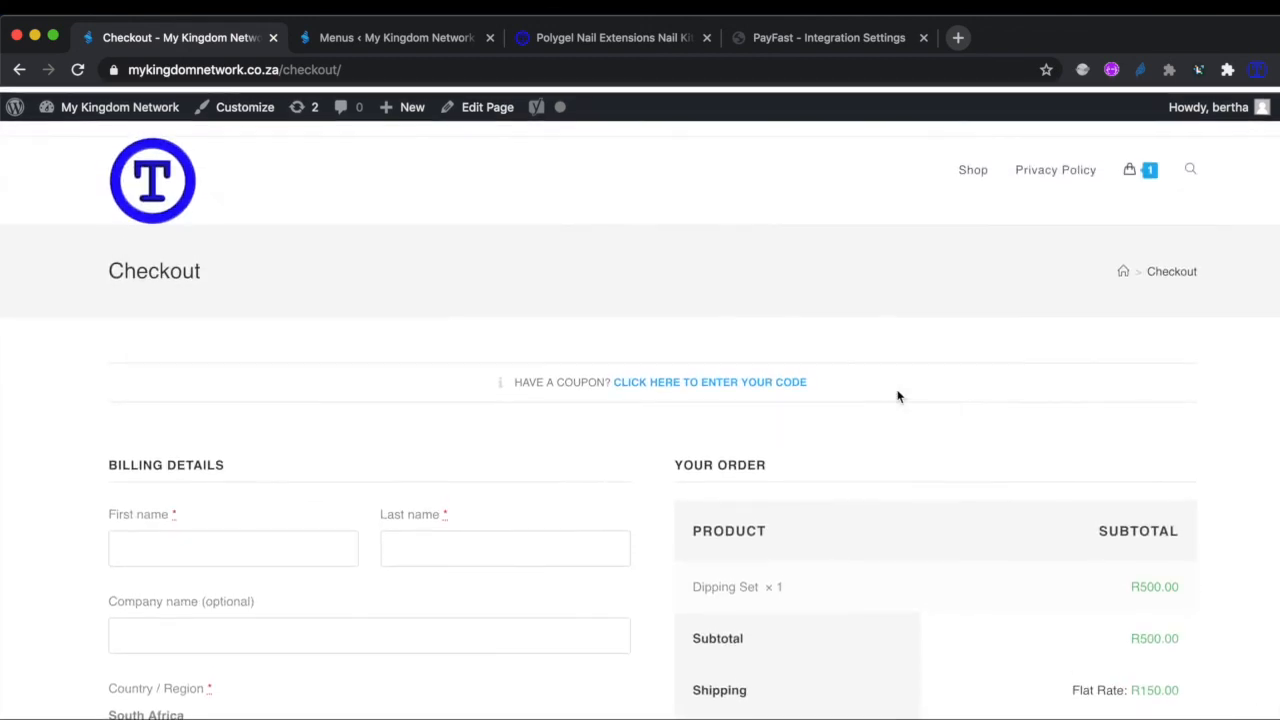
pyautogui.scroll(1, 898, 397)
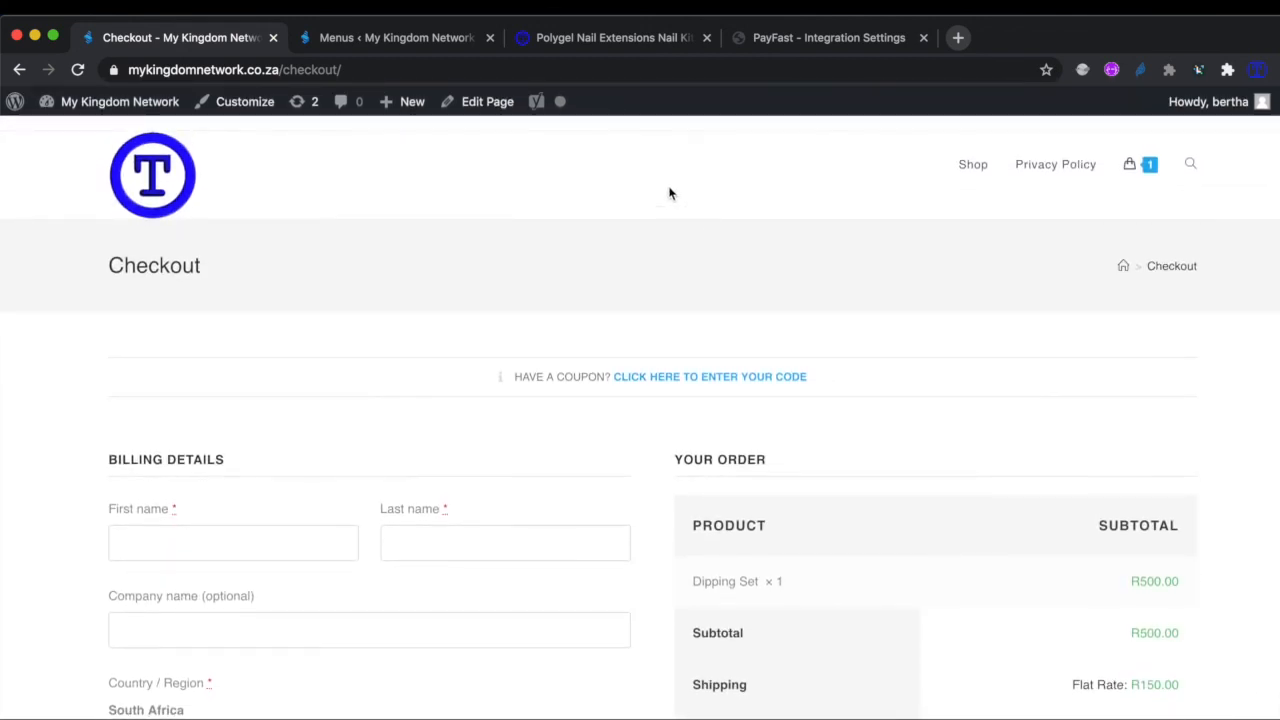